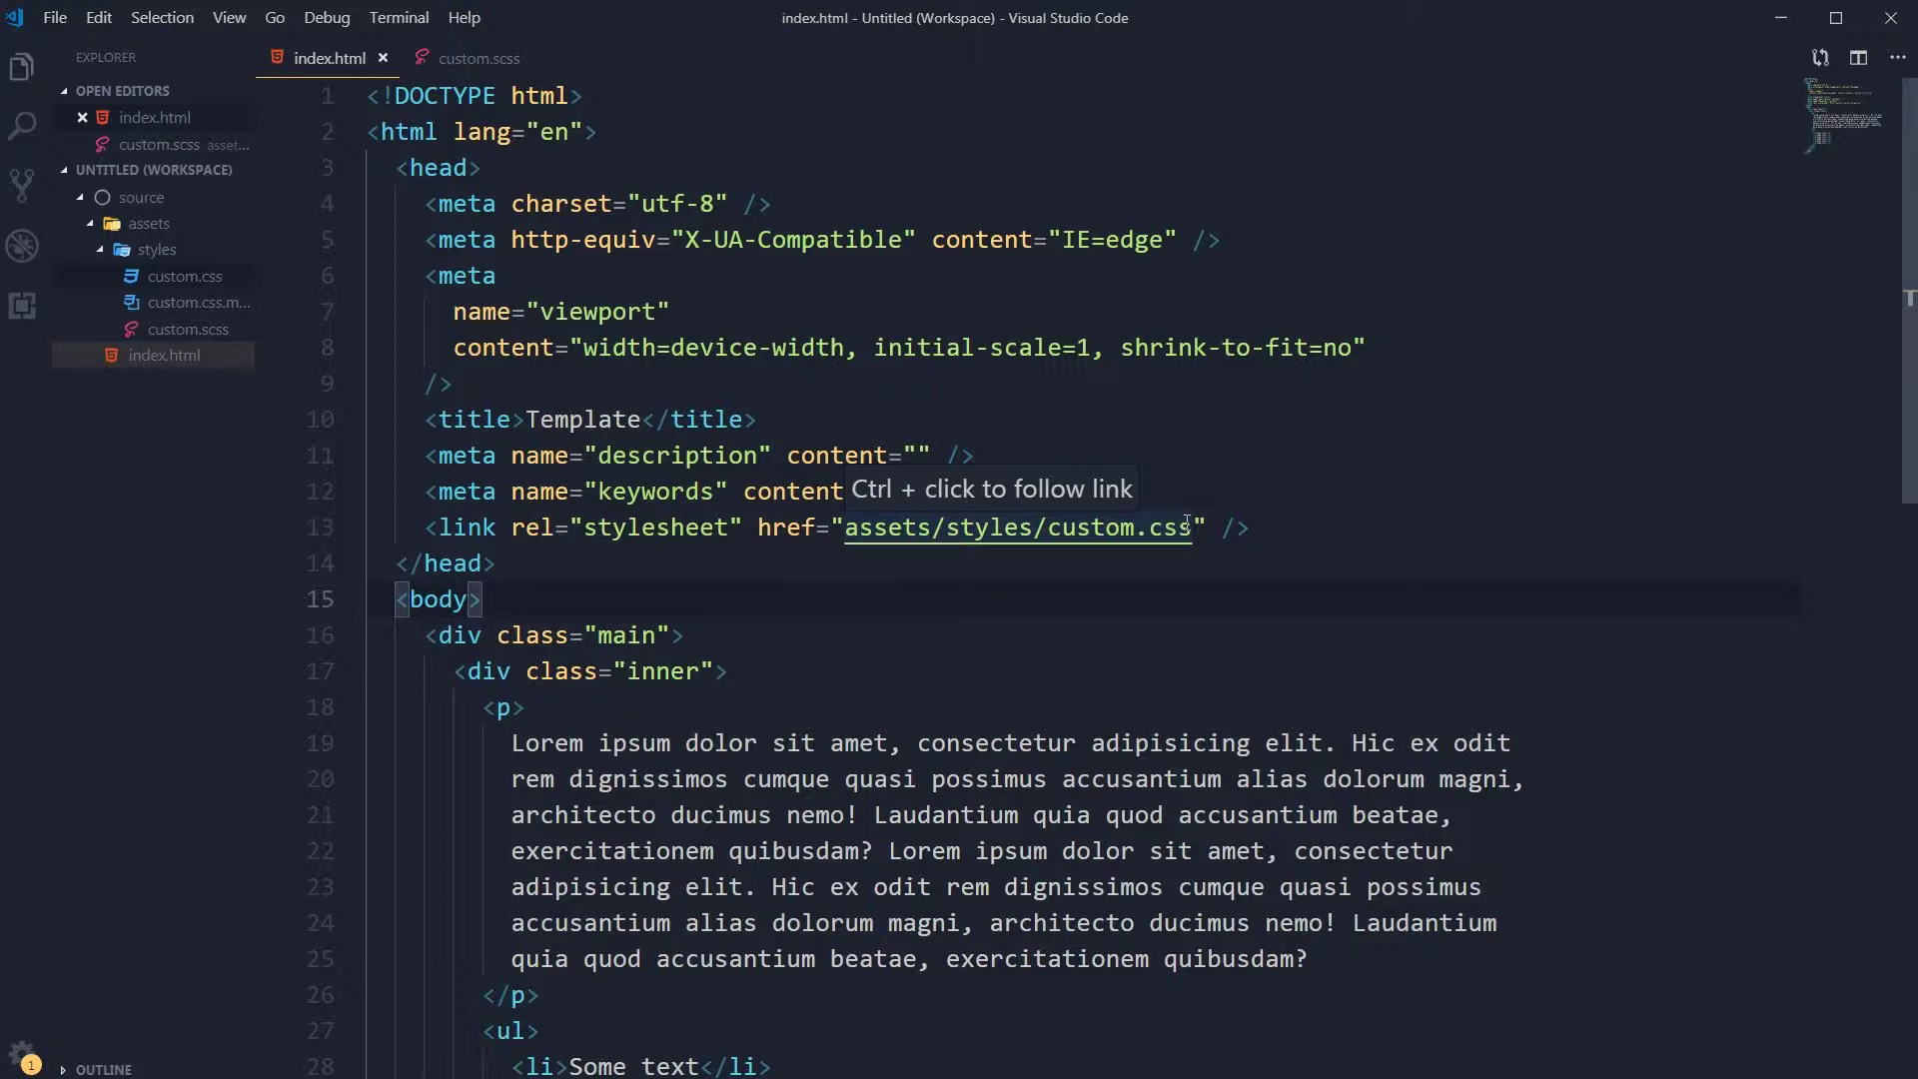
Point out the inner div and the assets/styles/custom stylesheet link path in index.html
left_click(945, 671)
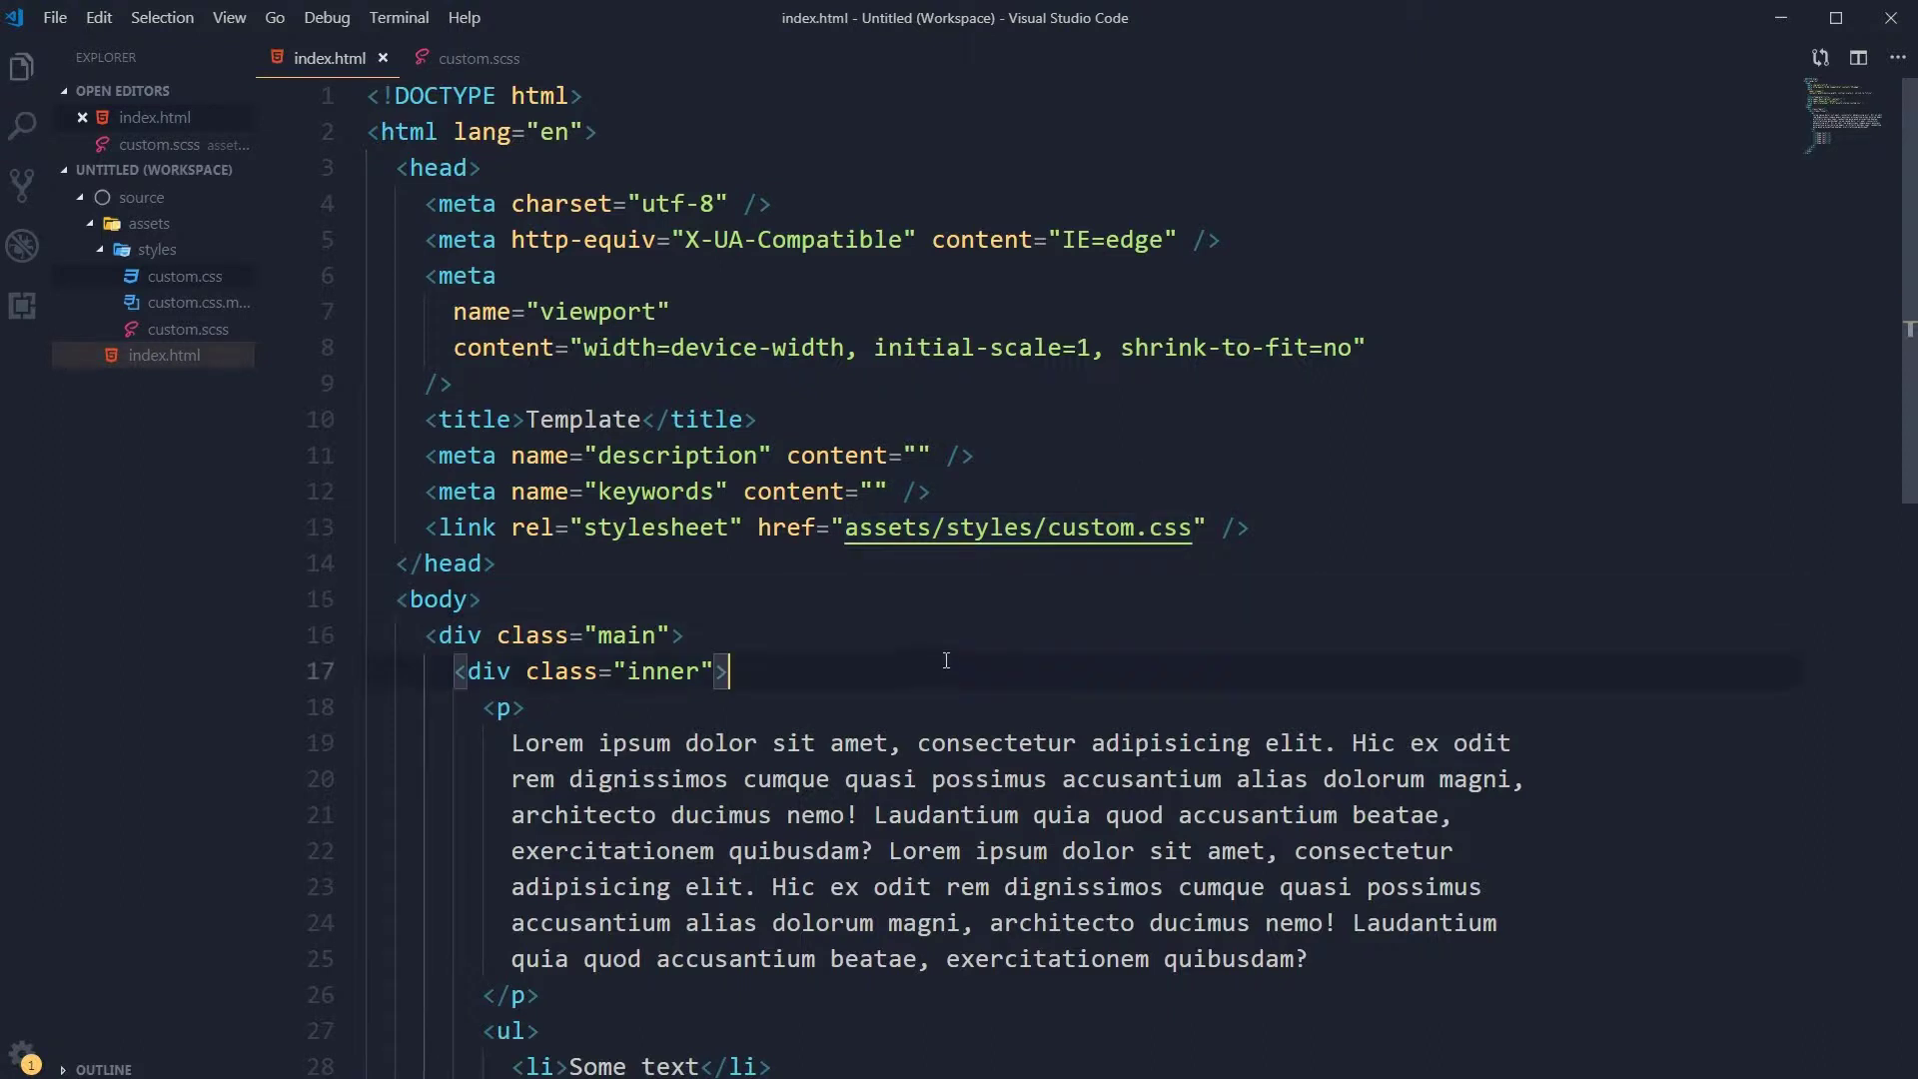
double_click(885, 528)
left_click(1139, 528)
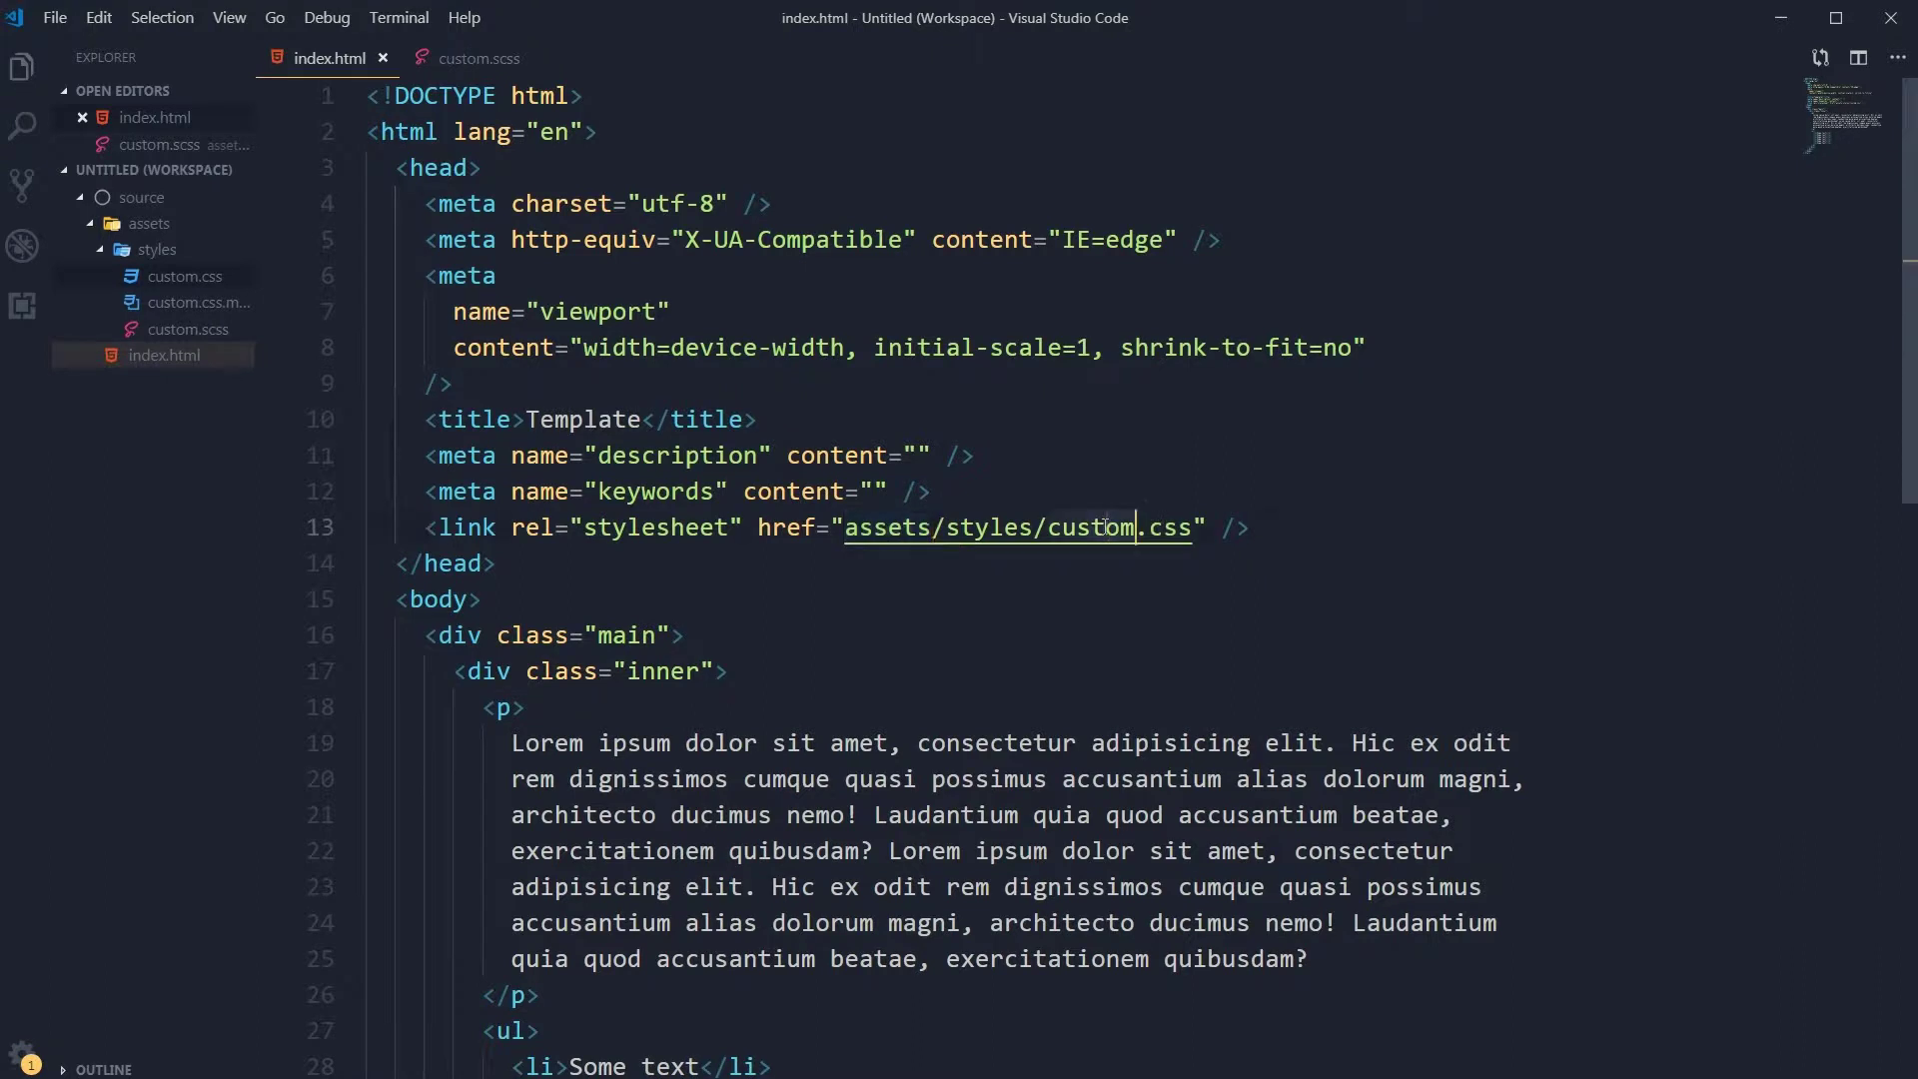
left_click(887, 529)
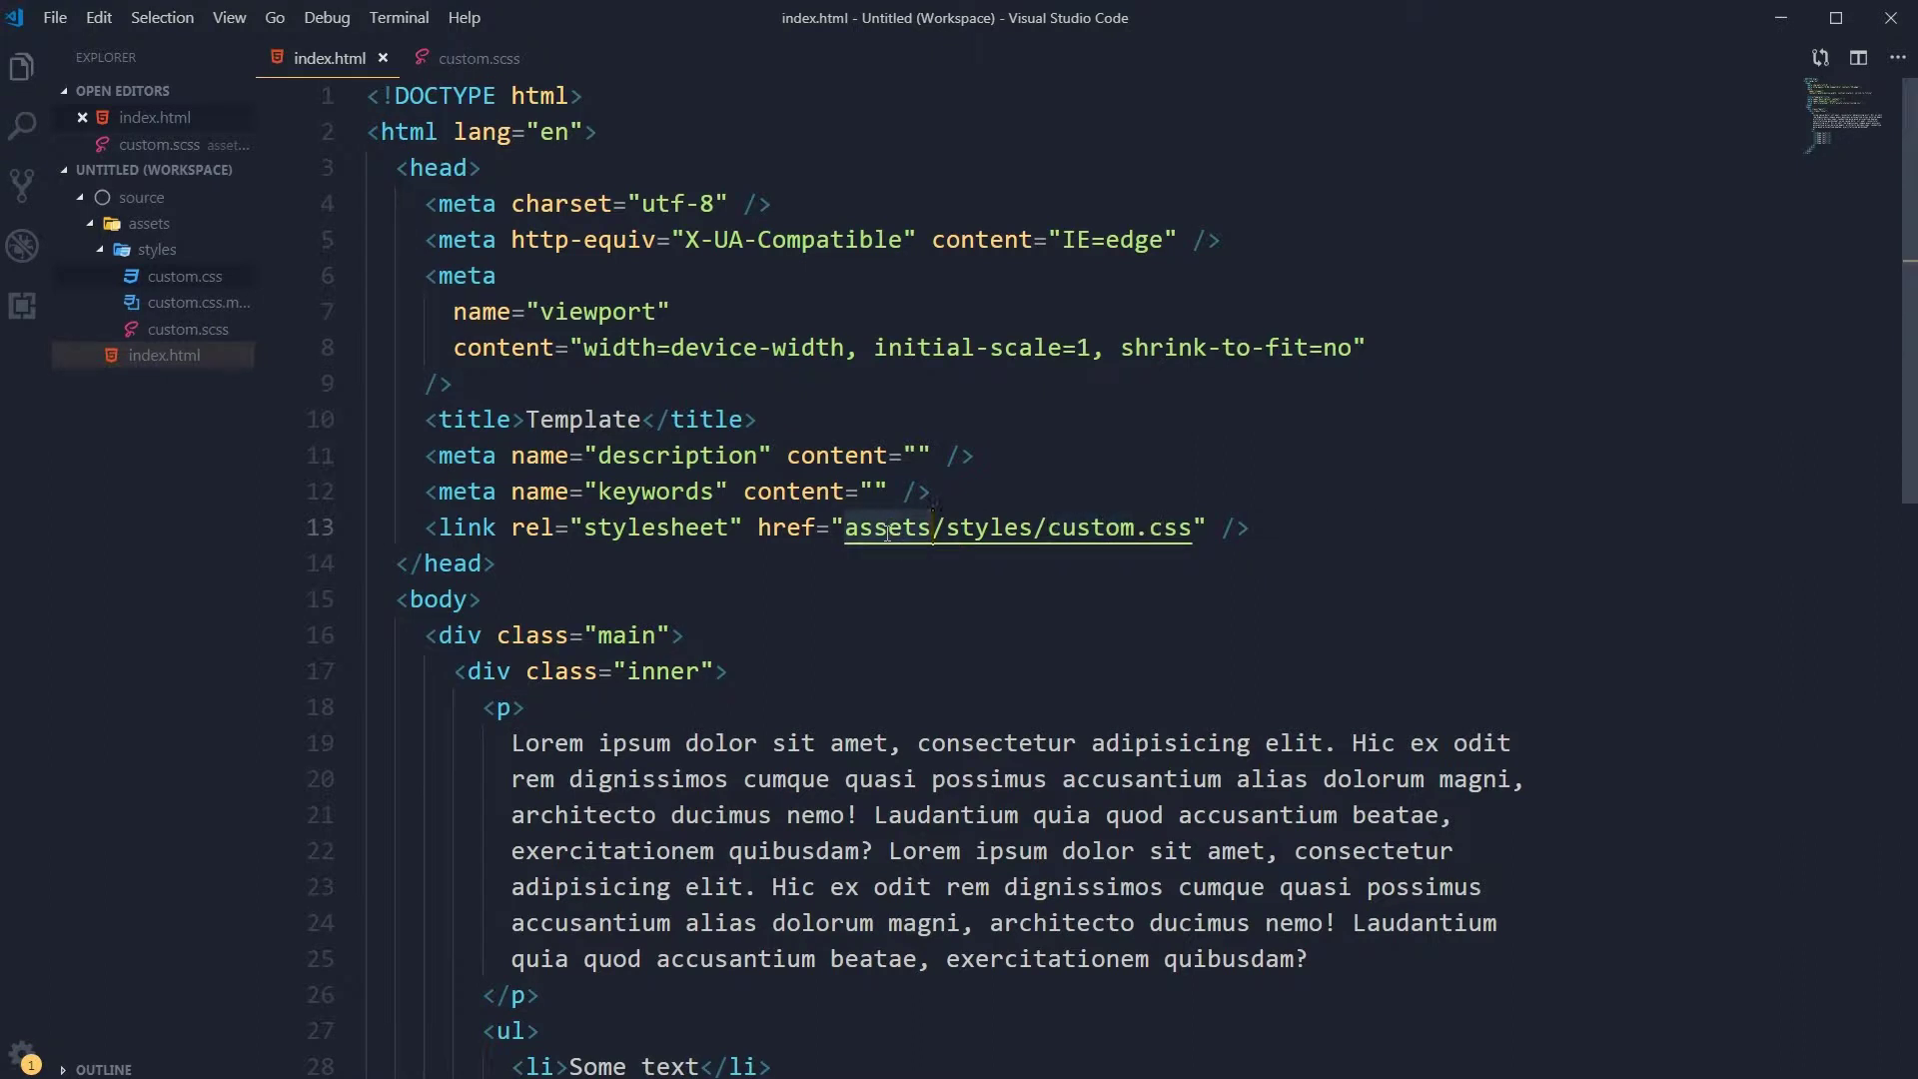
left_click(1034, 528)
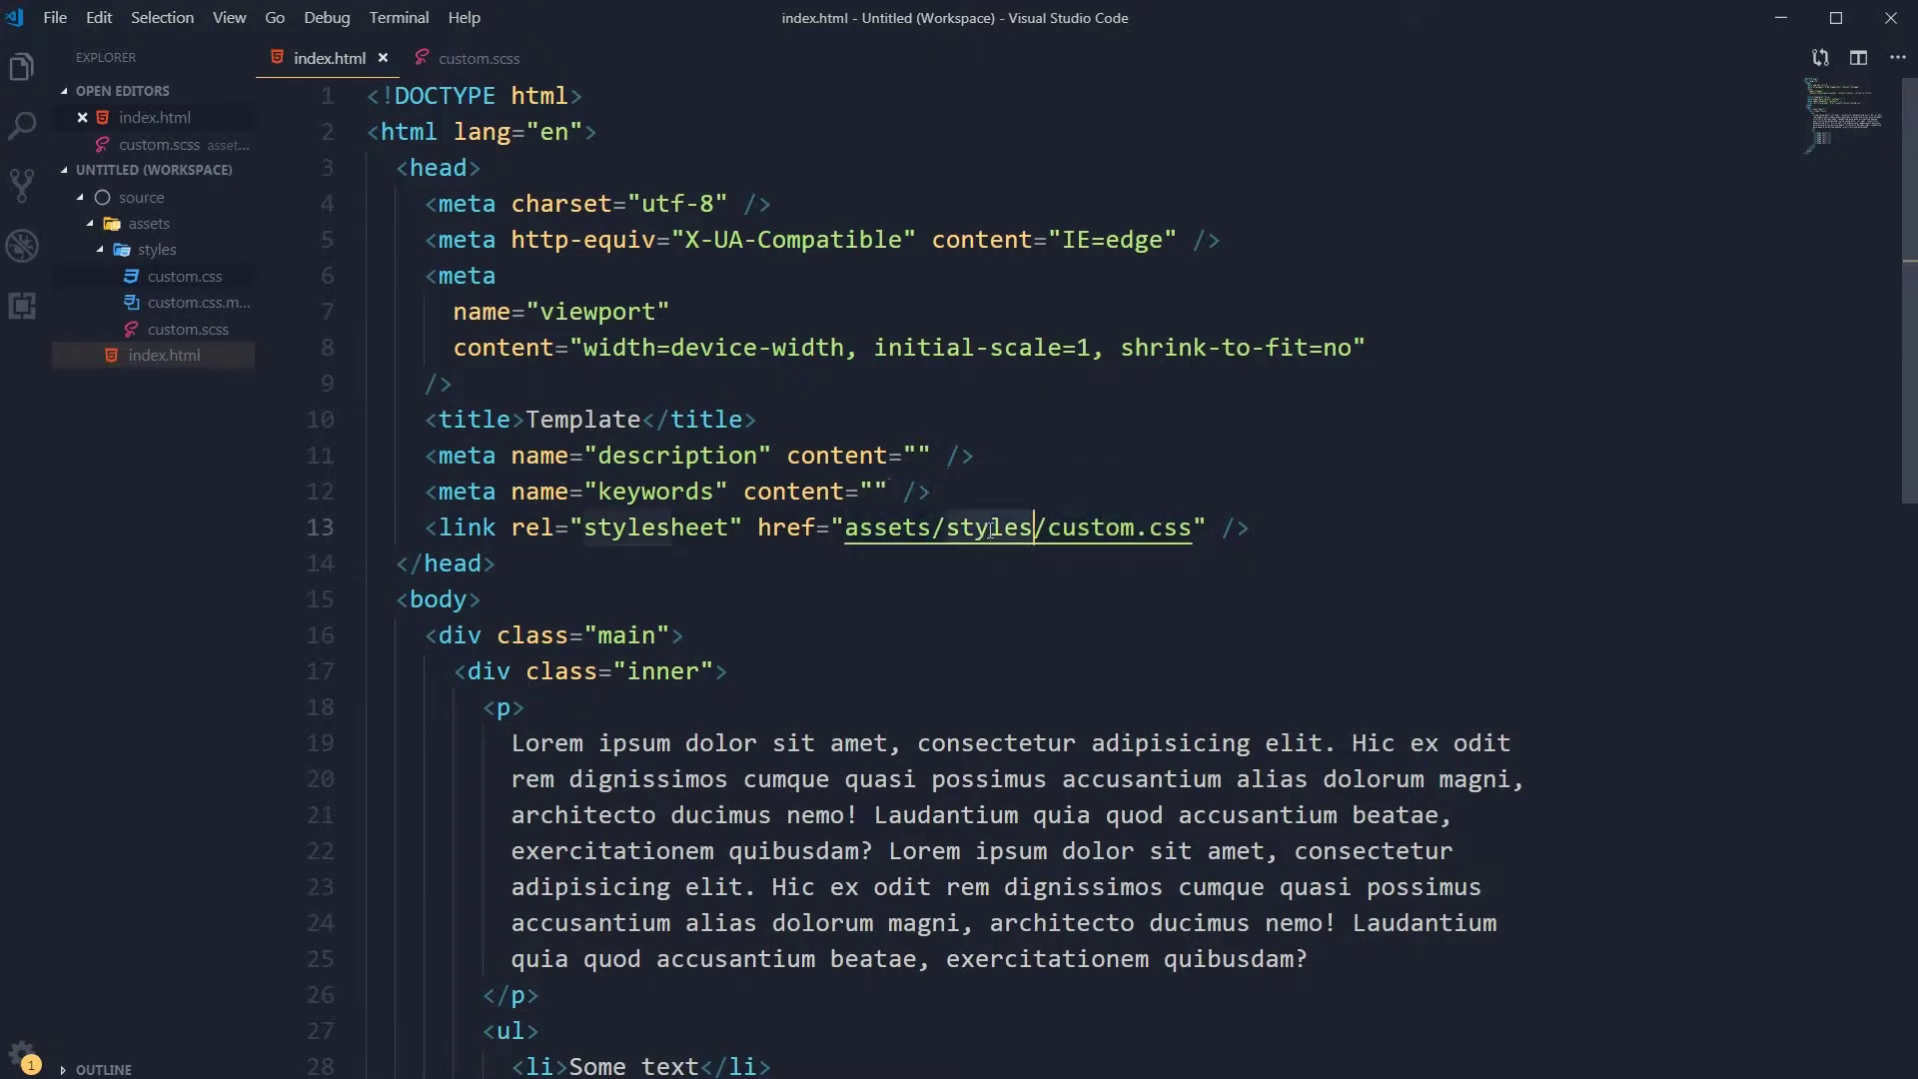
left_click(988, 528)
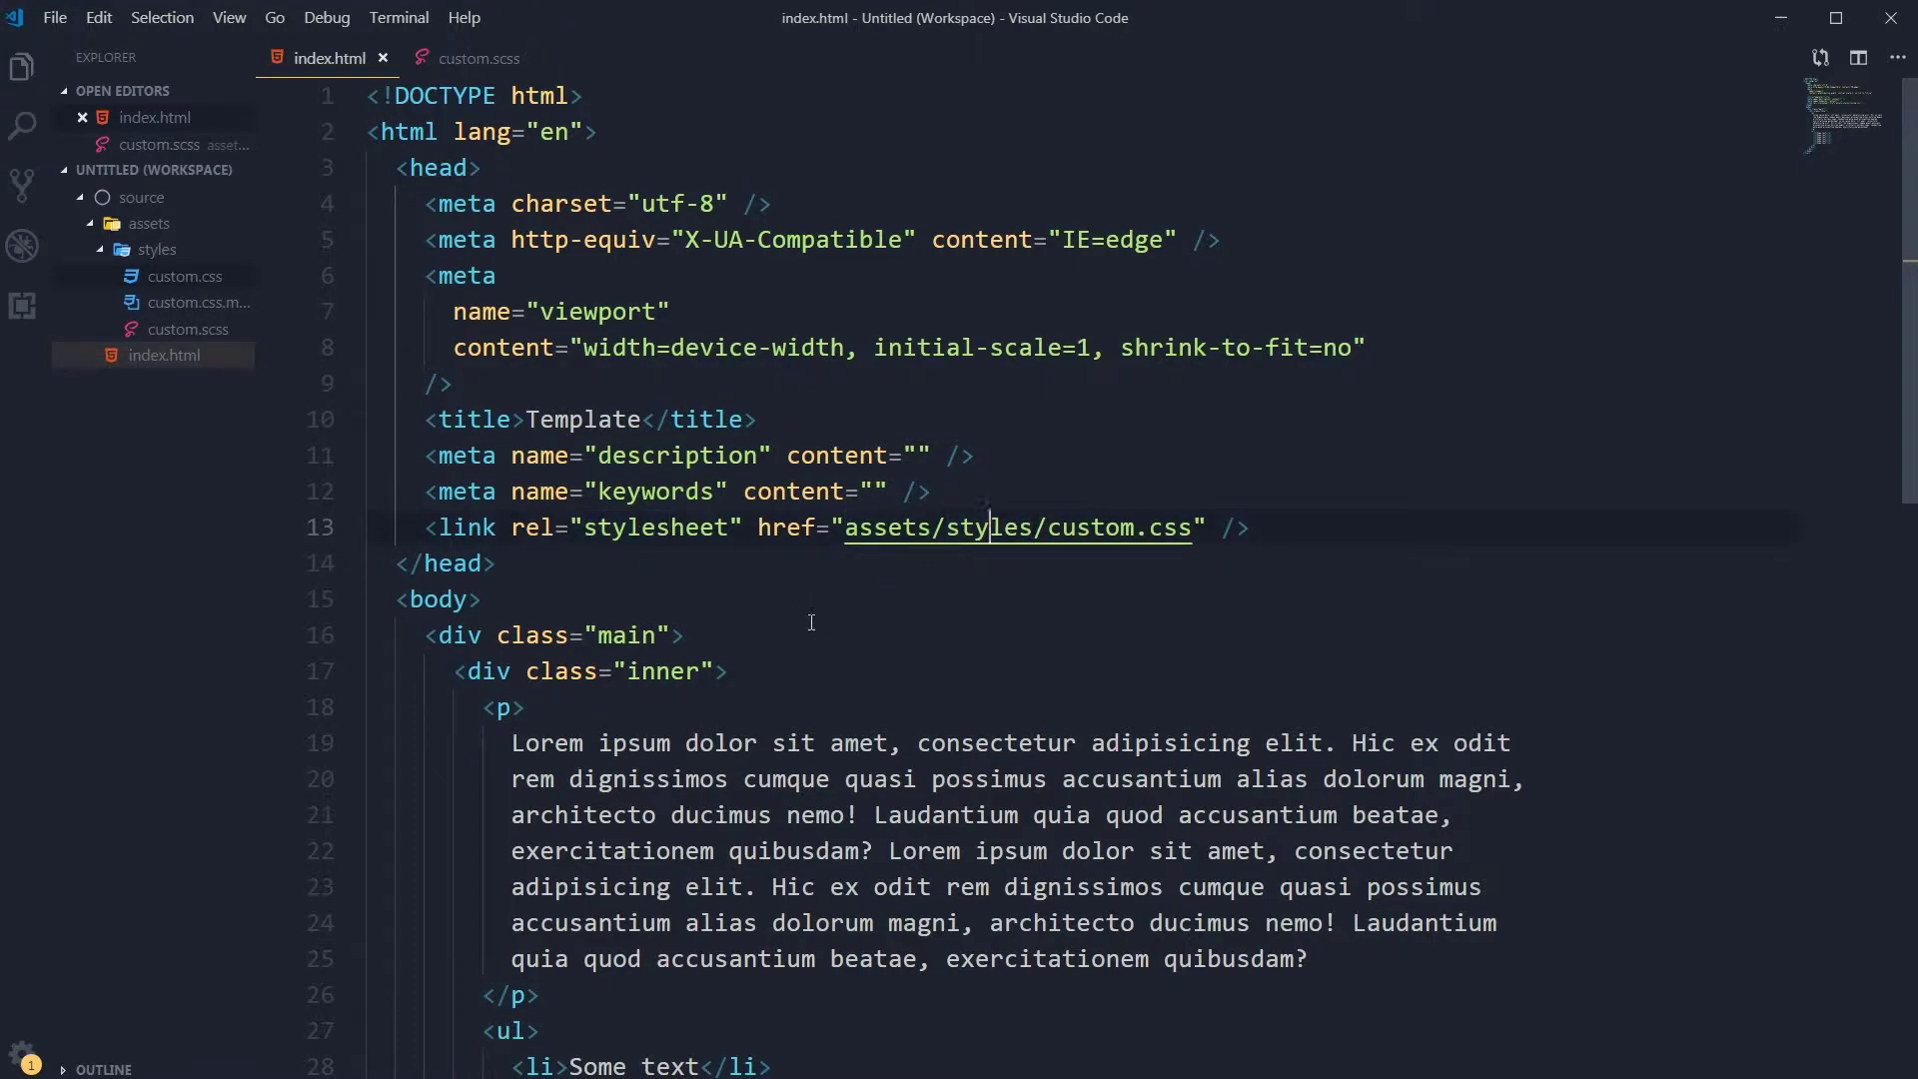
scroll(811, 622, "down", 4)
Highlight the paragraph, list, inner div and main div in the markup
left_click(397, 357)
mouse_move(482, 468)
left_mouse_down()
mouse_move(533, 611)
mouse_move(541, 755)
left_mouse_up()
scroll(600, 734, "down", 3)
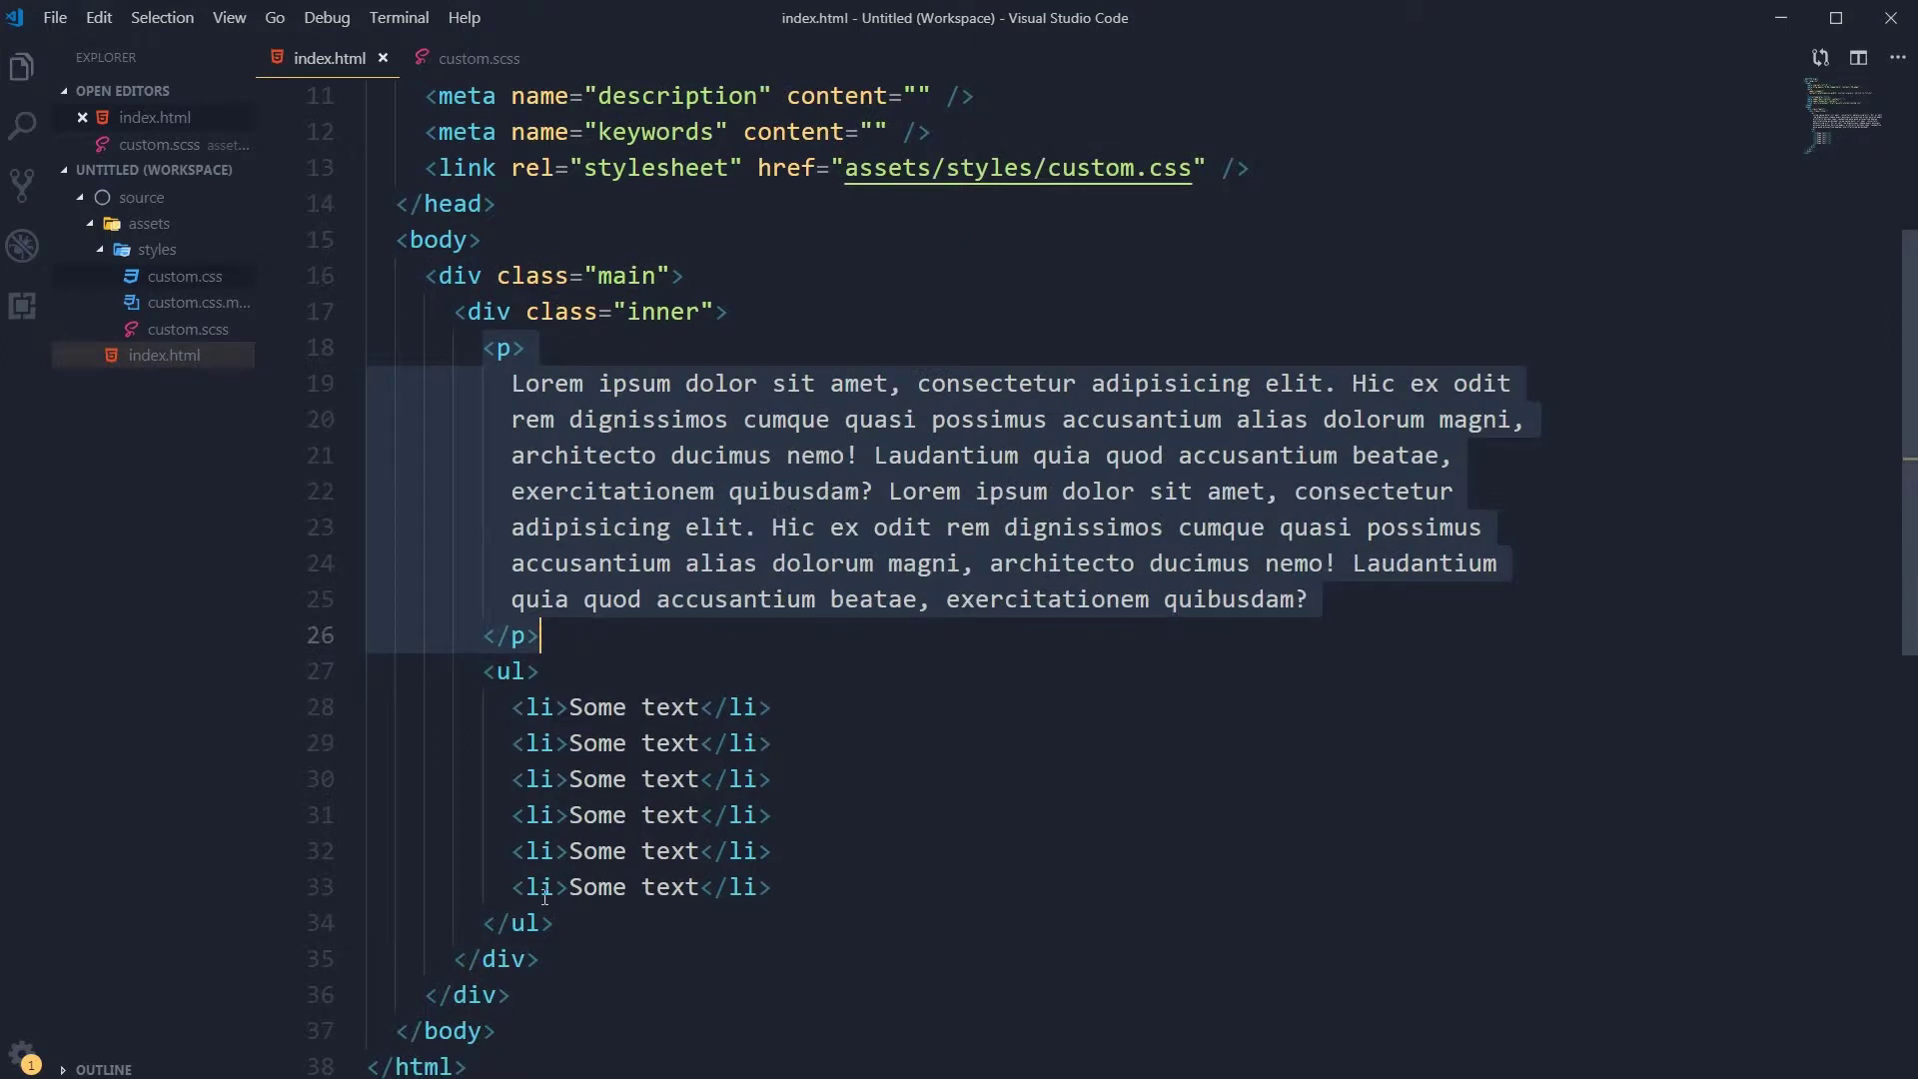
left_click_drag(552, 923, 483, 671)
left_click(528, 348)
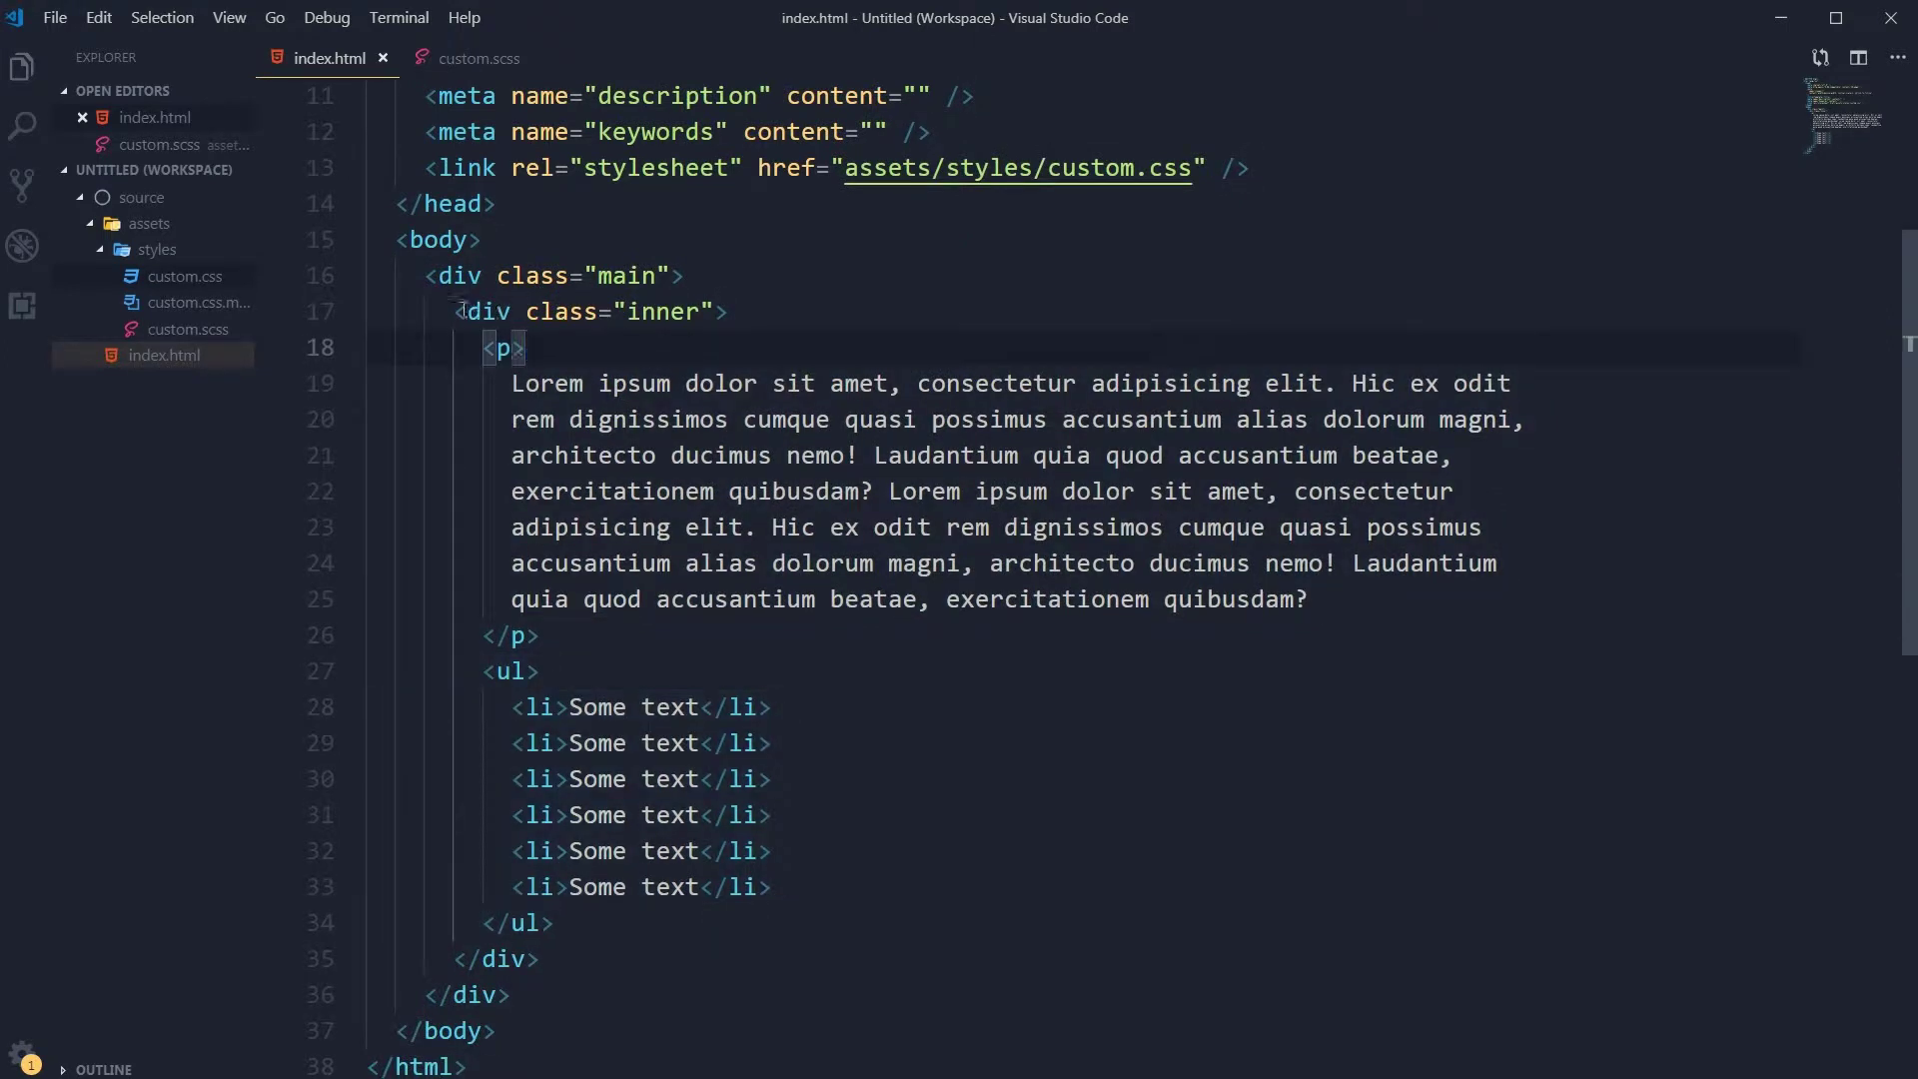
left_click_drag(457, 310, 729, 311)
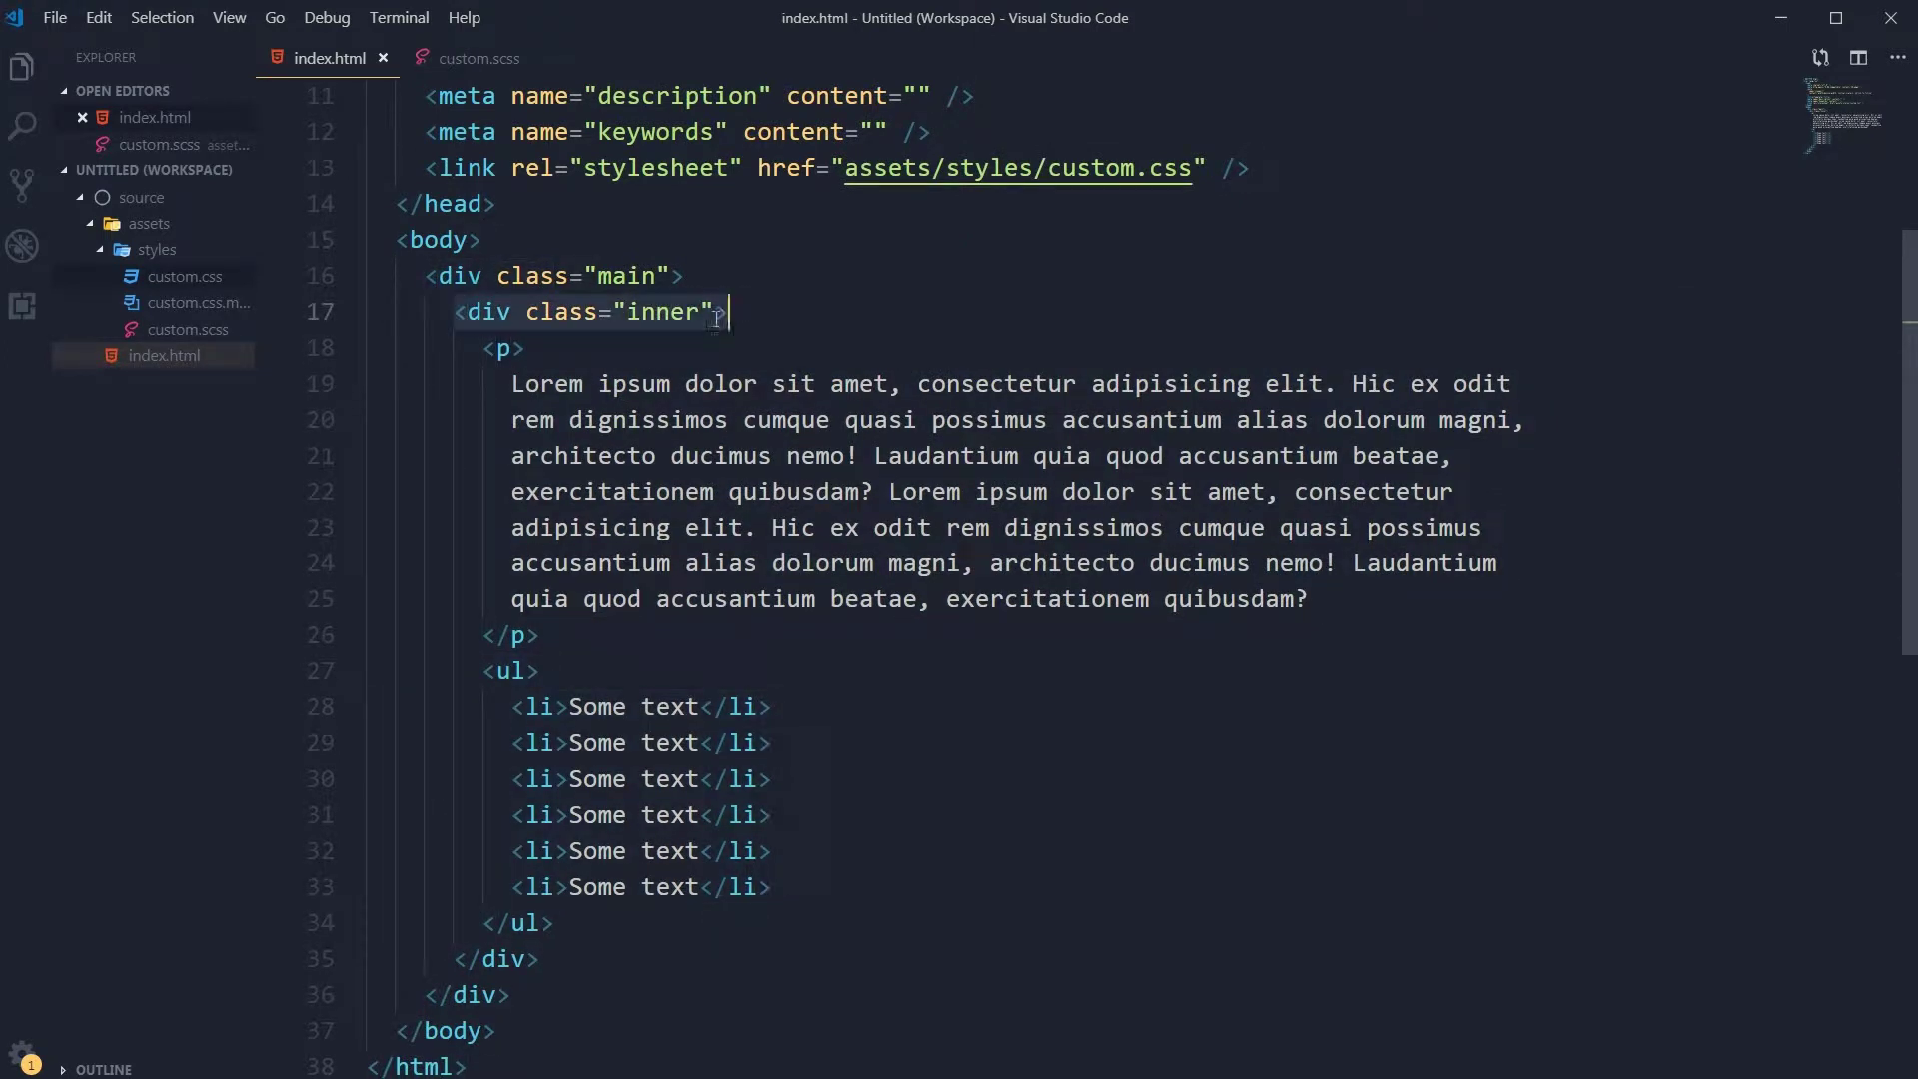
left_click(702, 312)
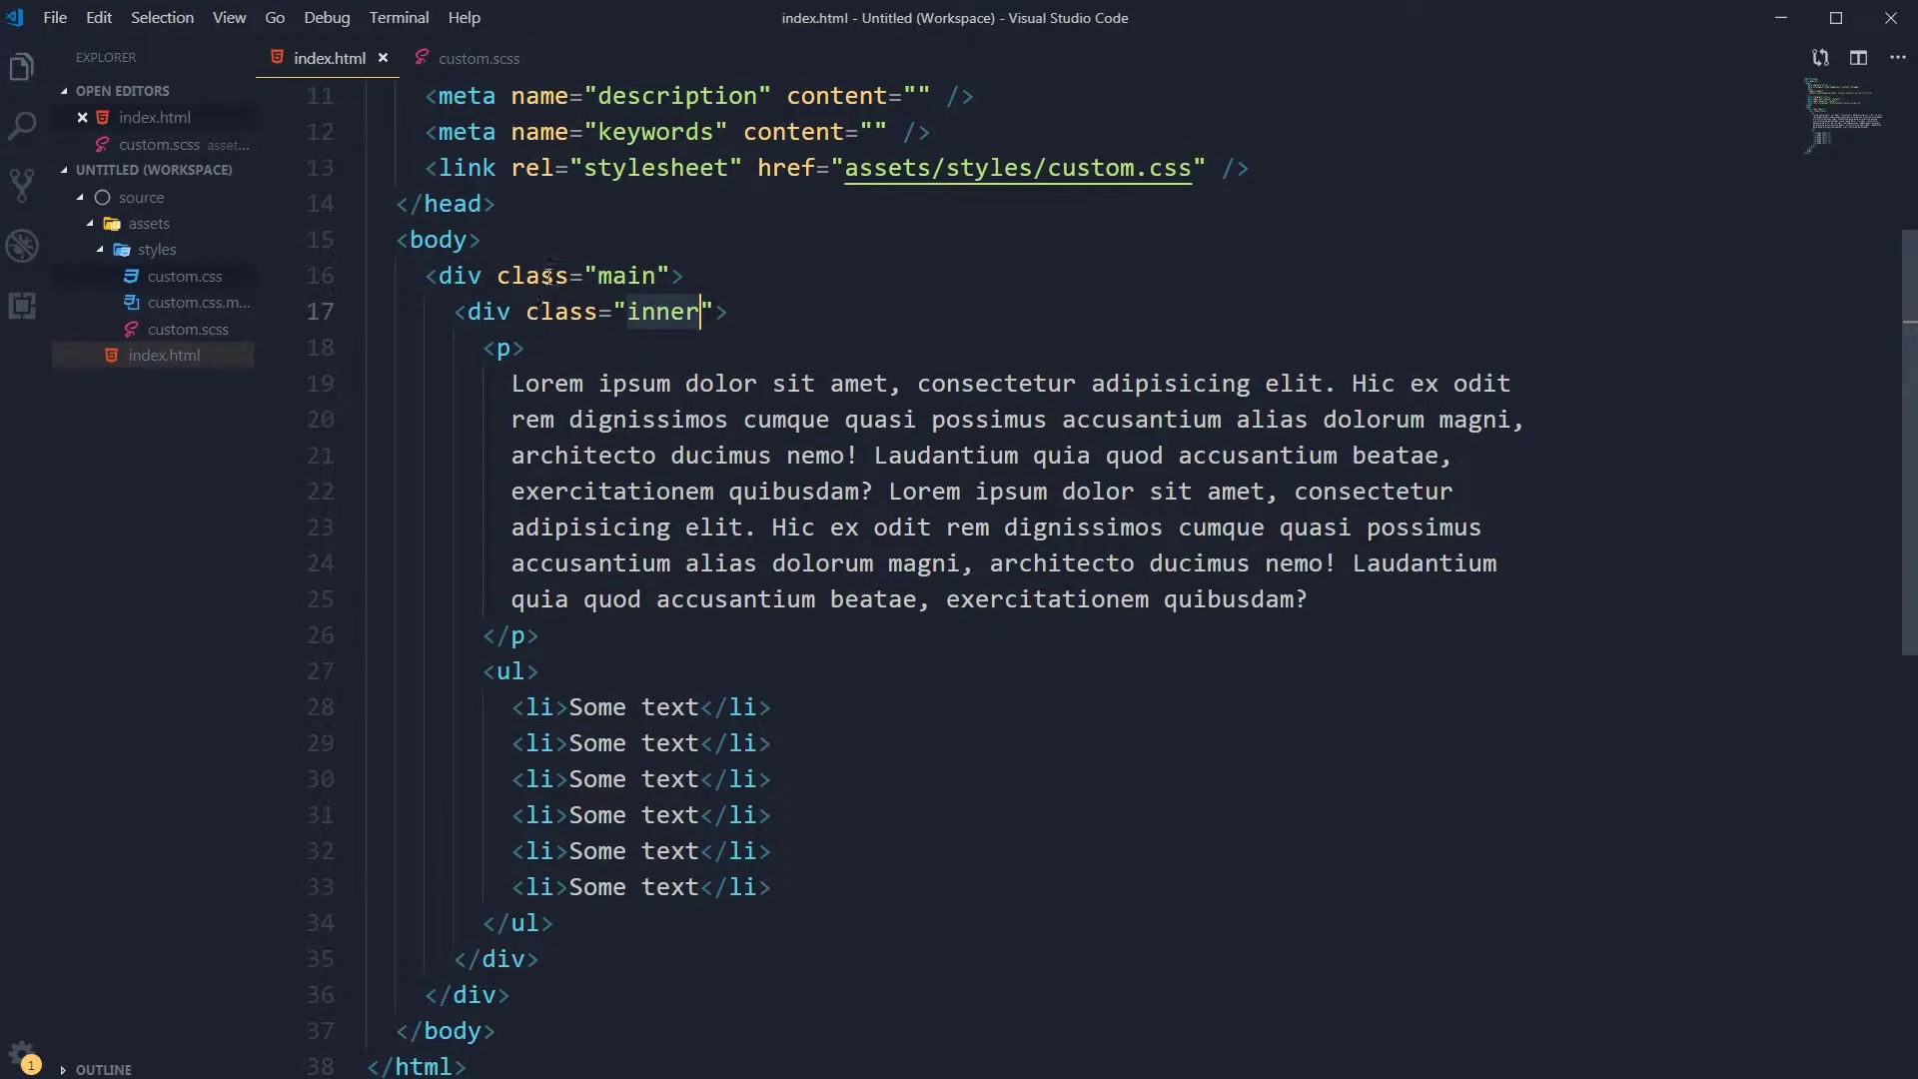
double_click(626, 277)
left_click(685, 276)
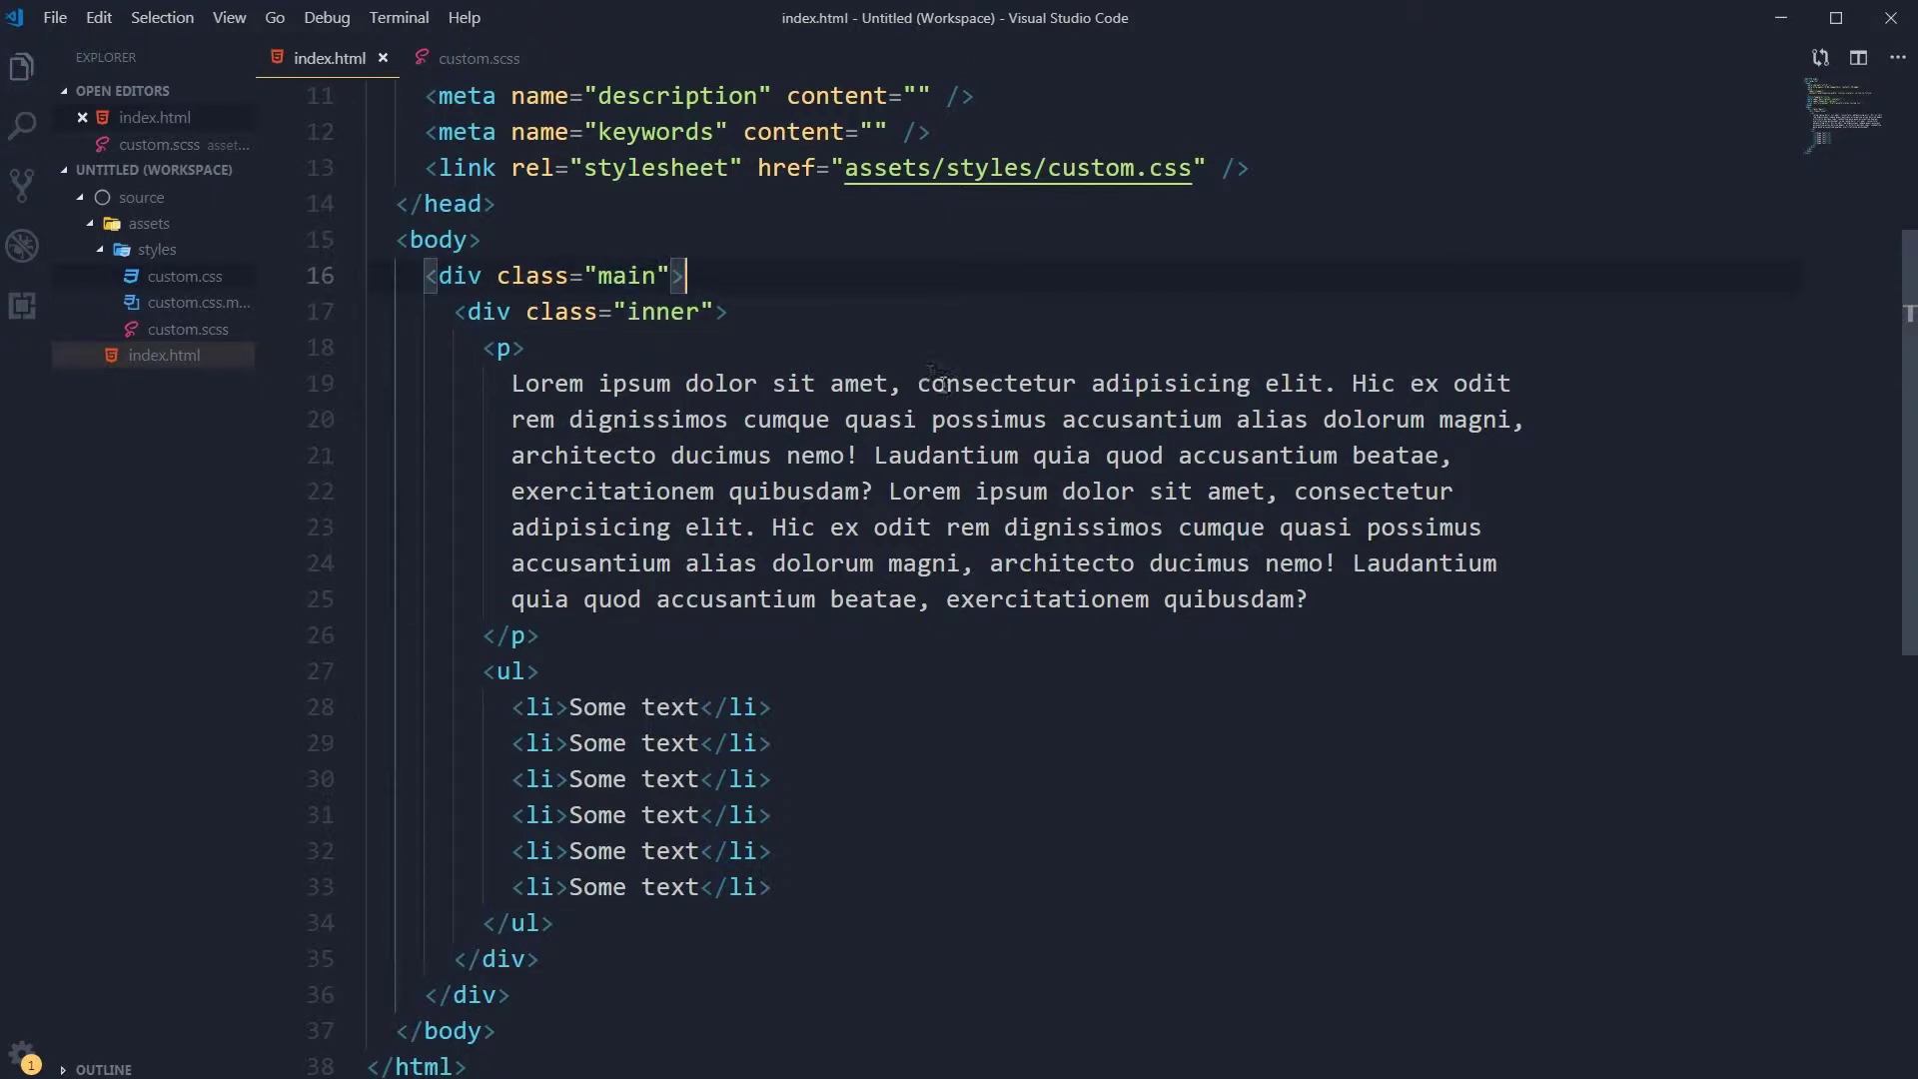
scroll(935, 378, "up", 4)
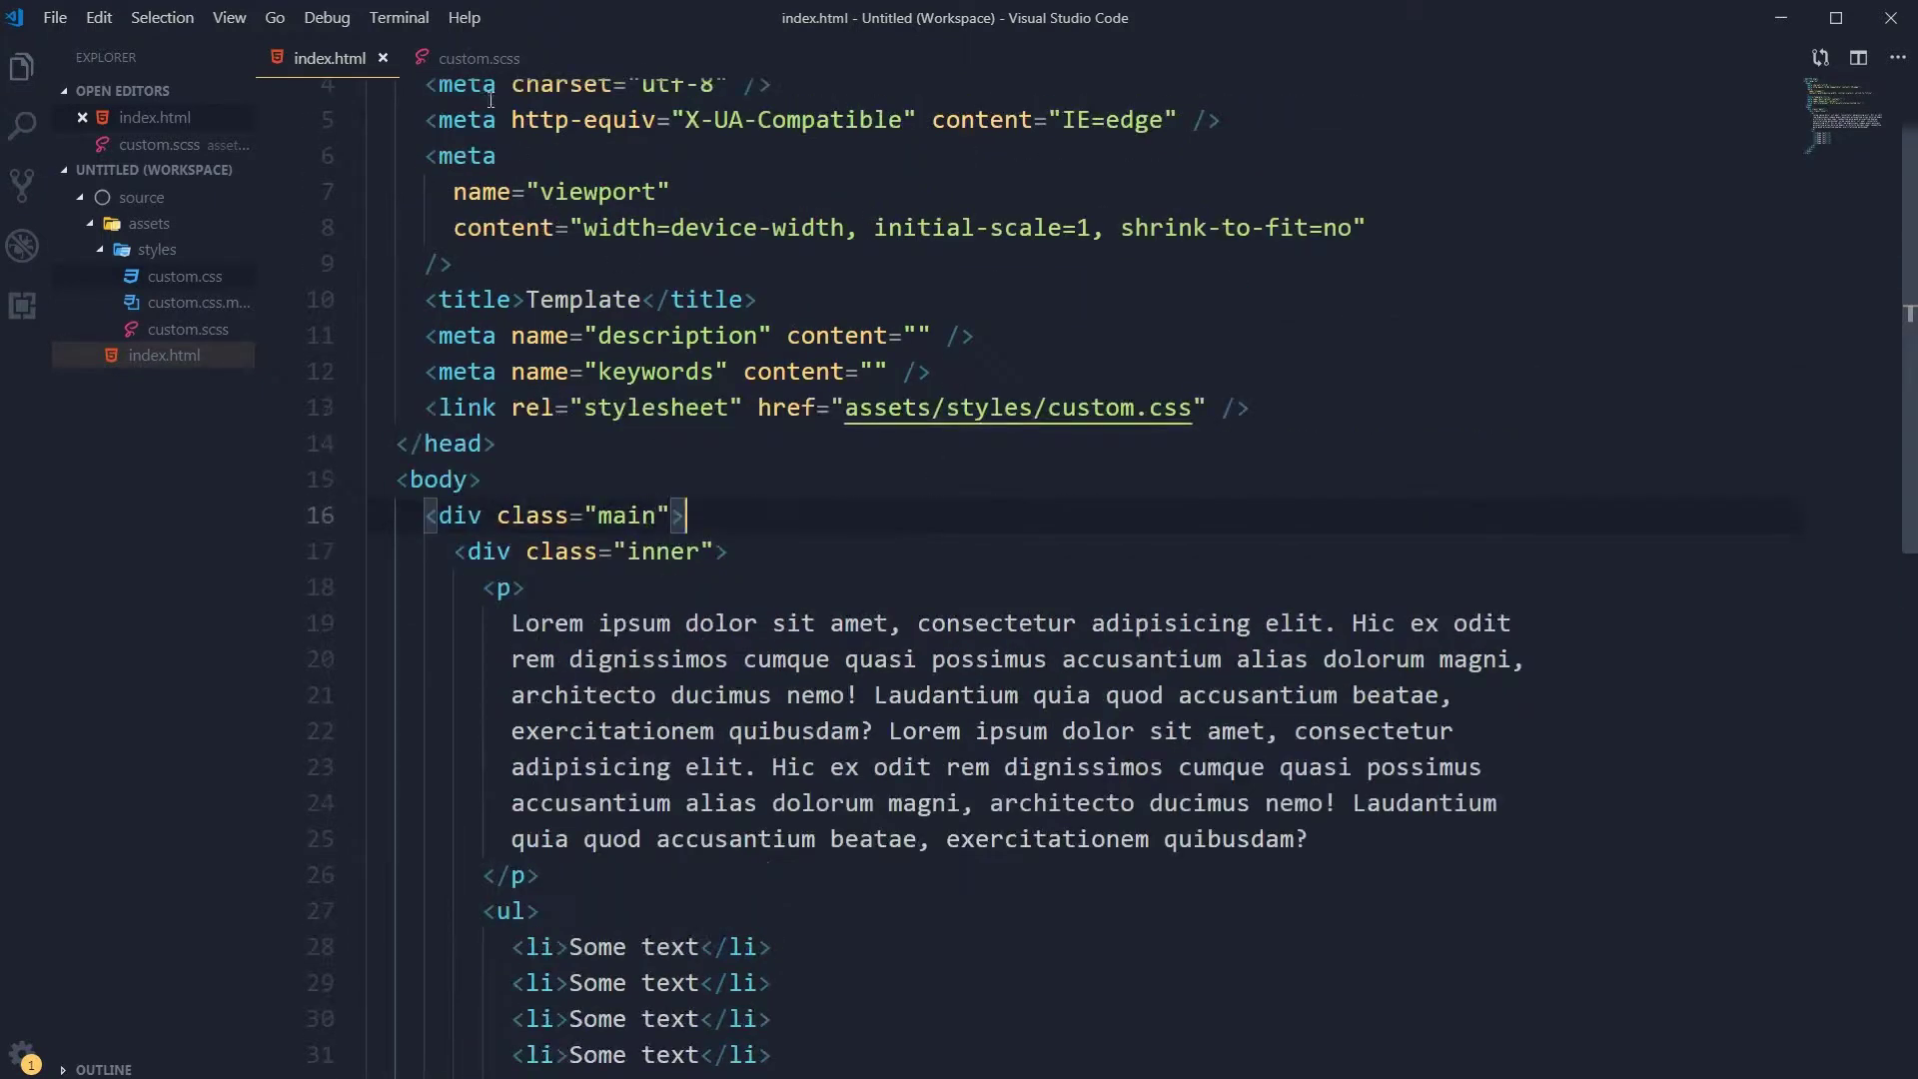
Open custom.scss and the compiled custom.css, then close custom.css
left_click(479, 58)
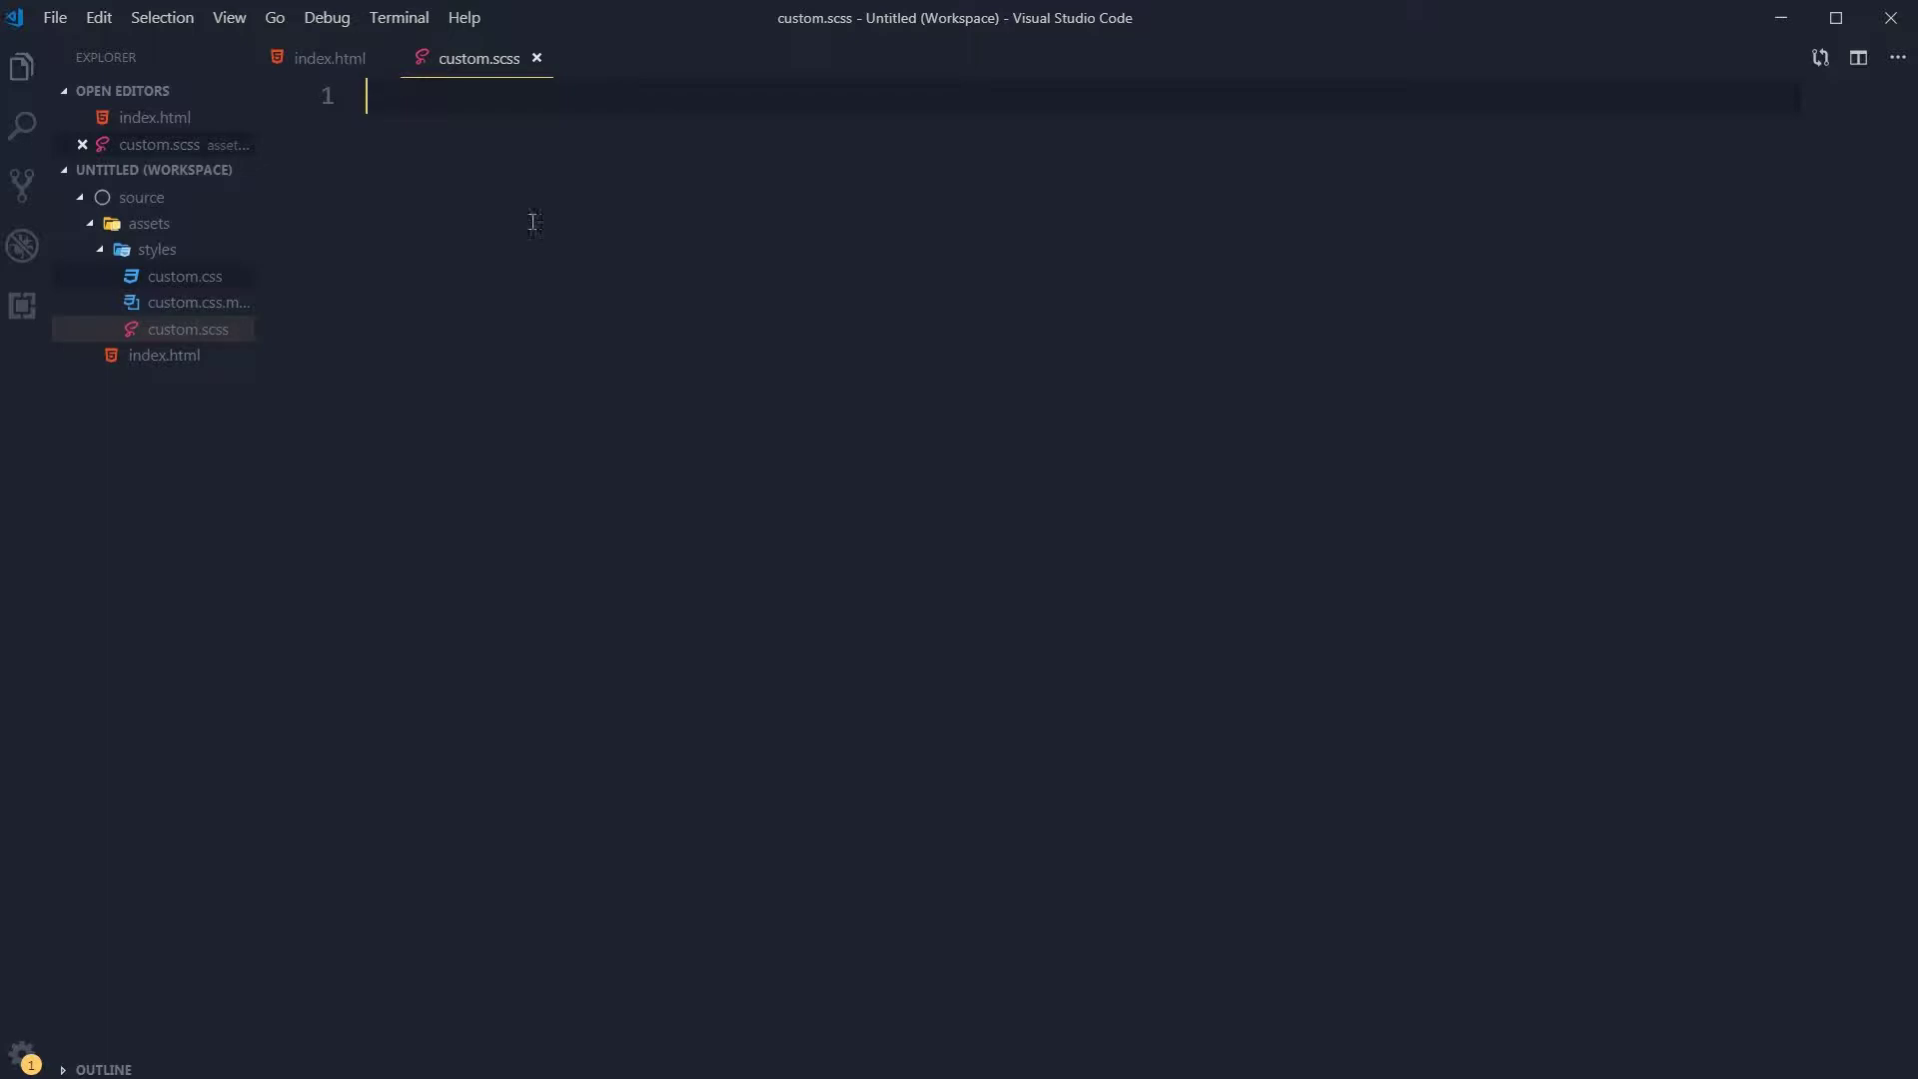
left_click(179, 276)
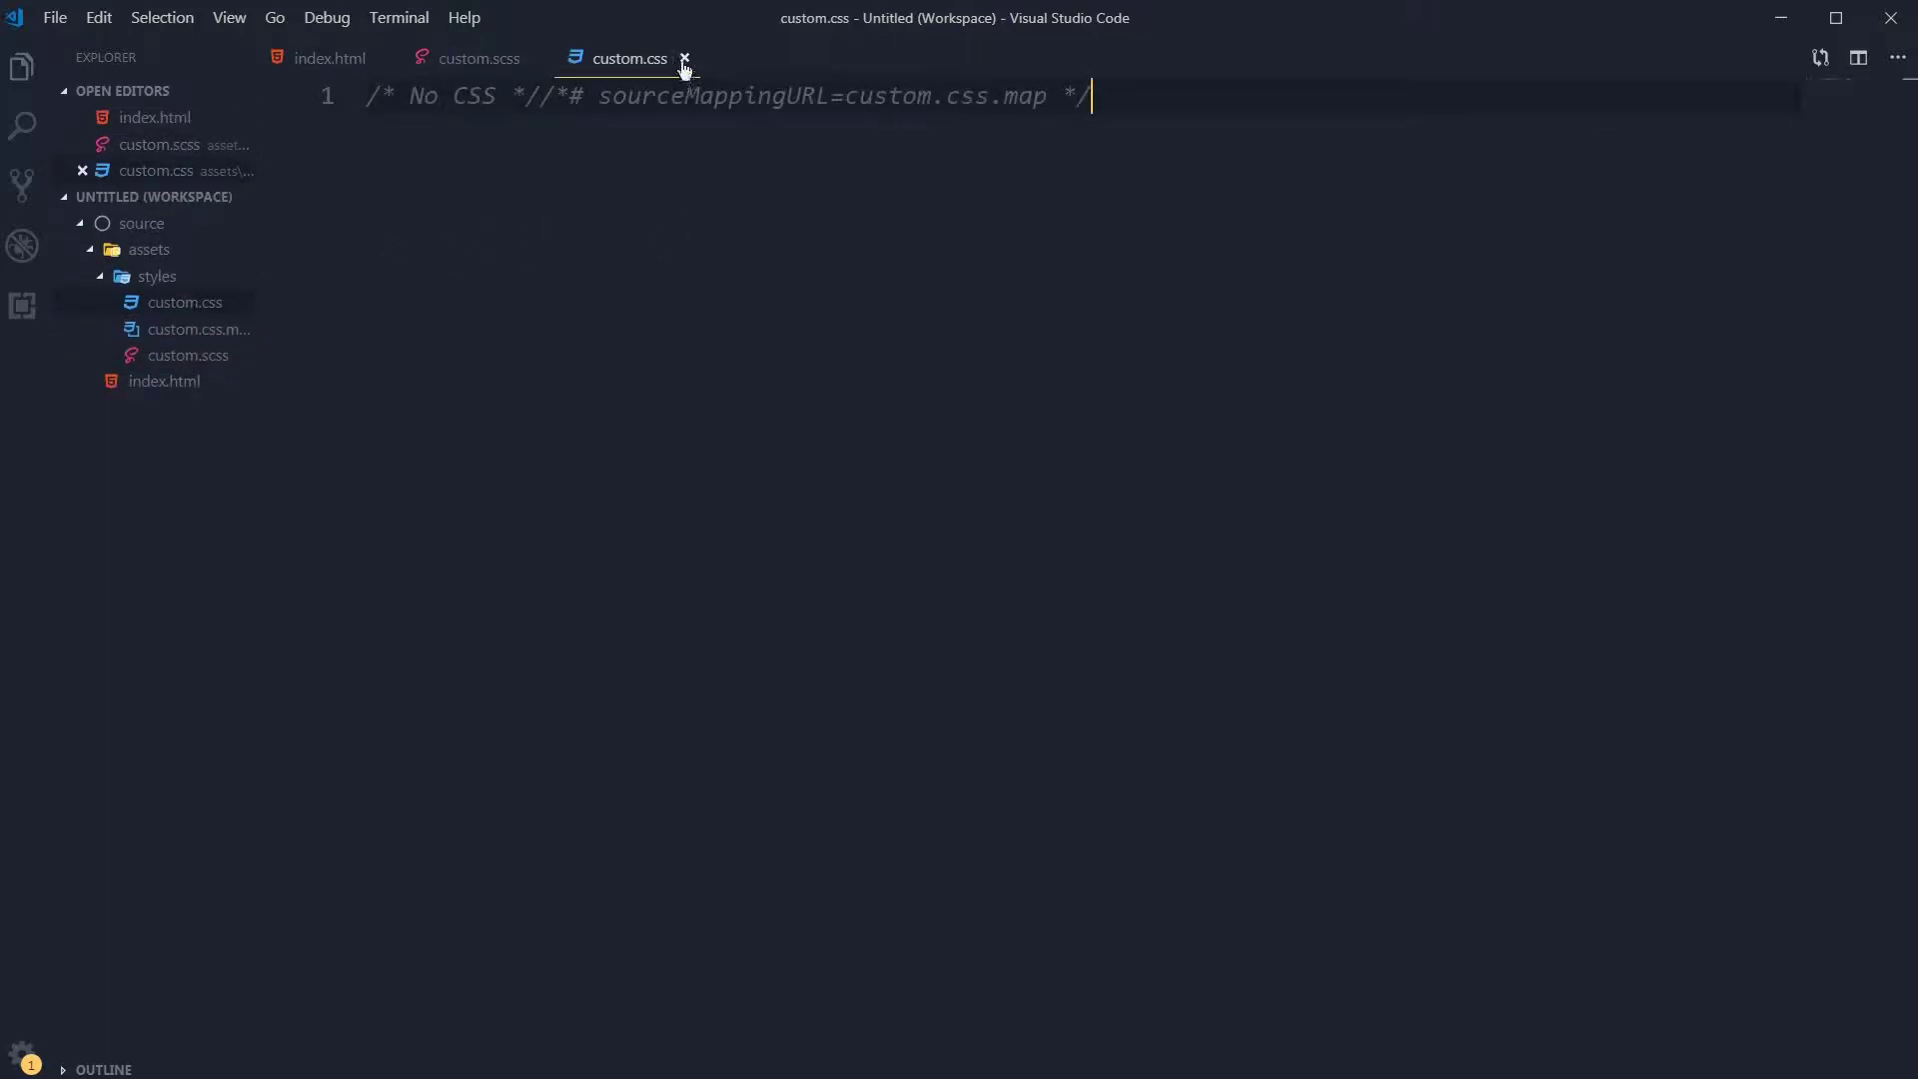
left_click(684, 57)
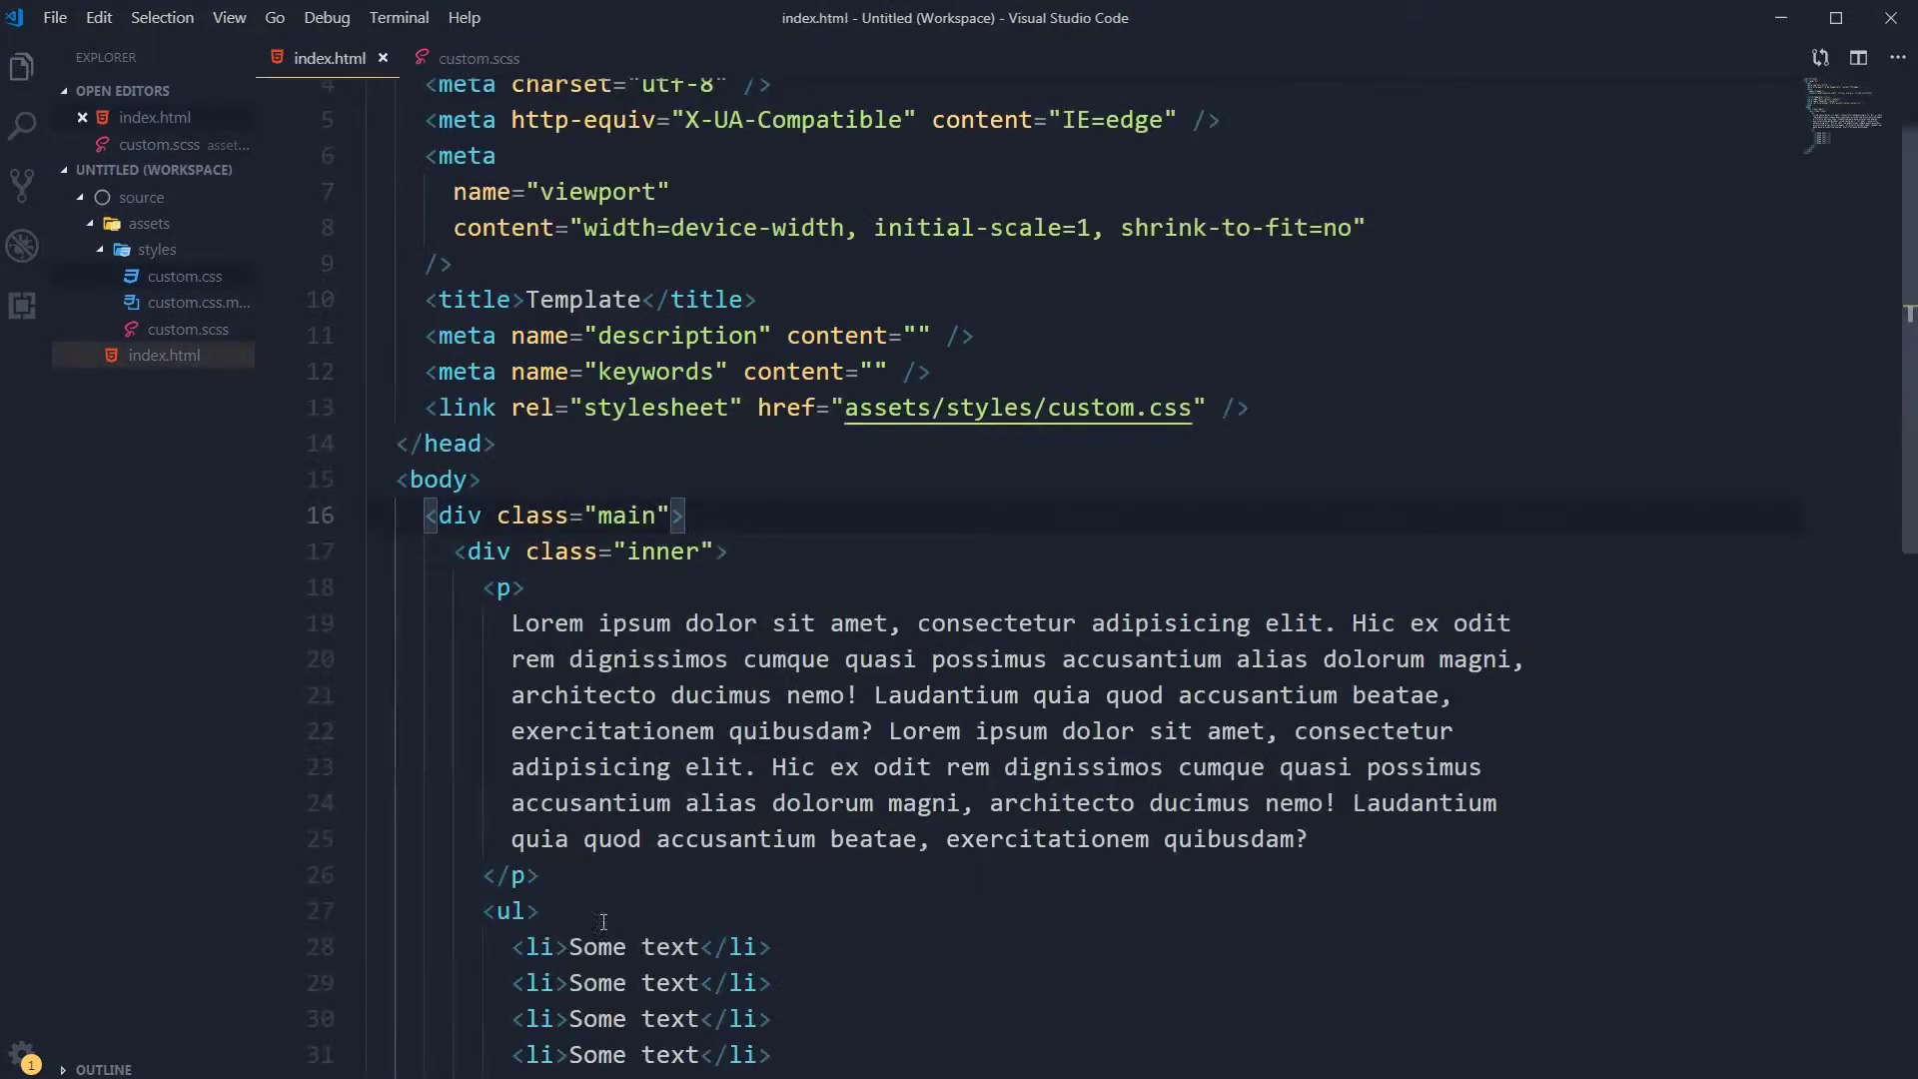
Highlight the paragraph and all six list items on the rendered page in Chrome
key("alt+Tab")
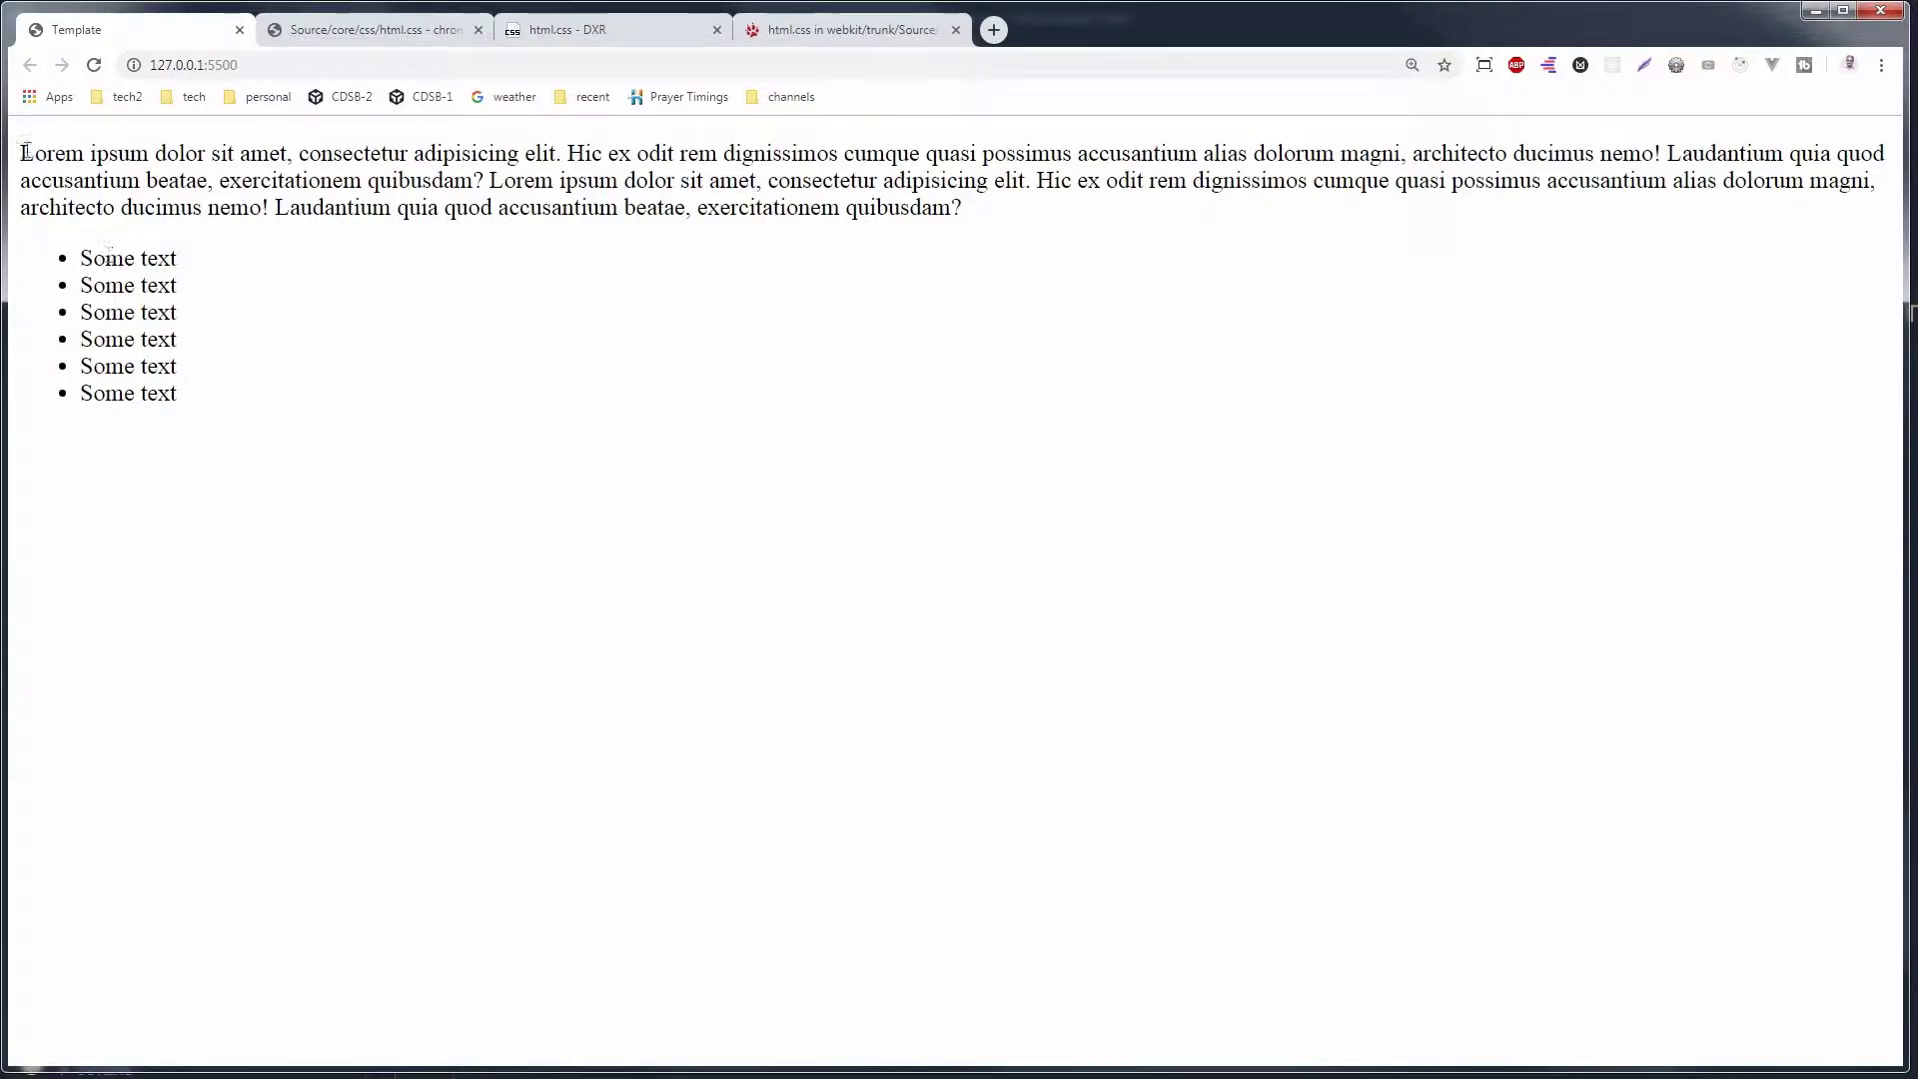
left_click_drag(22, 154, 1319, 236)
left_click(787, 360)
mouse_move(66, 259)
left_mouse_down()
mouse_move(234, 415)
mouse_move(73, 258)
mouse_move(43, 352)
left_mouse_up()
left_click(271, 417)
Select the first three list items and bring up the page's context menu
left_click(37, 261)
left_click(277, 363)
right_click(564, 323)
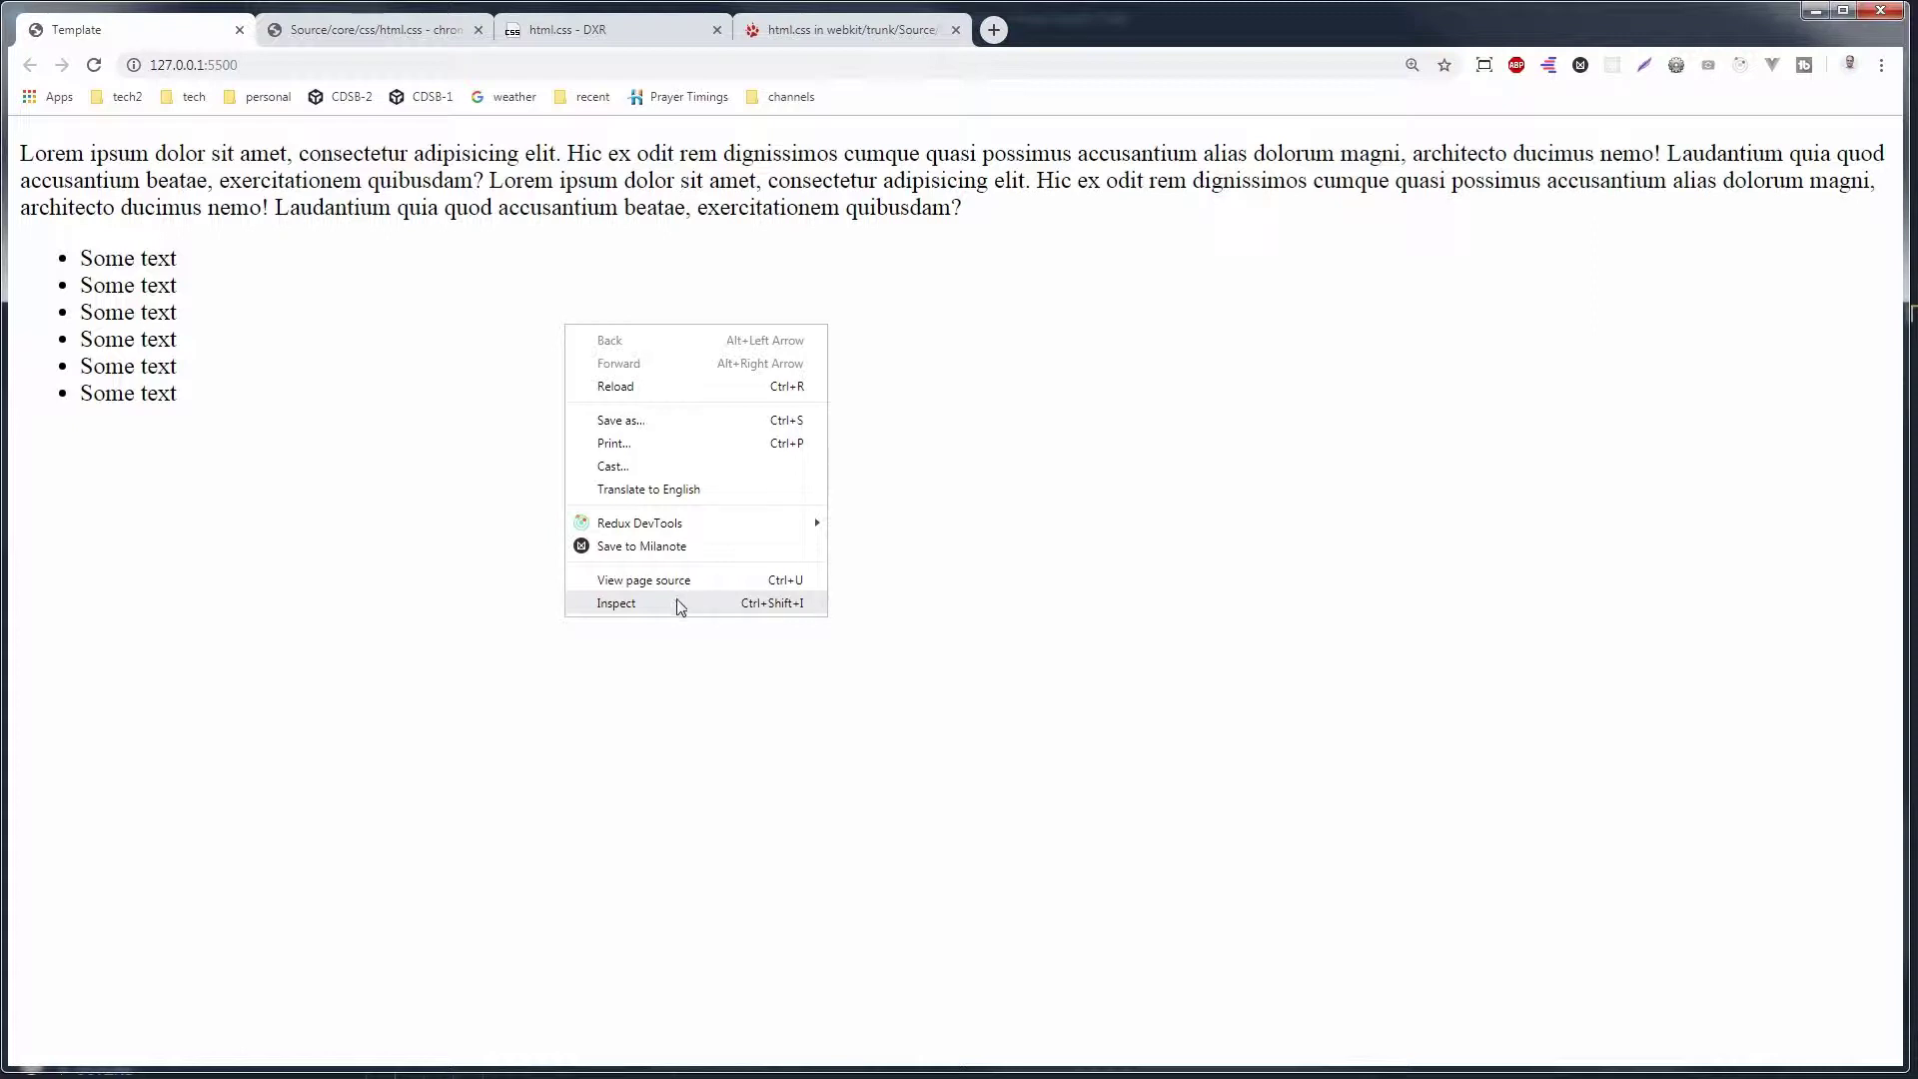
Inspect body in an enlarged DevTools pane to see its 8px margin, then view Chromium's html.css
left_click(677, 603)
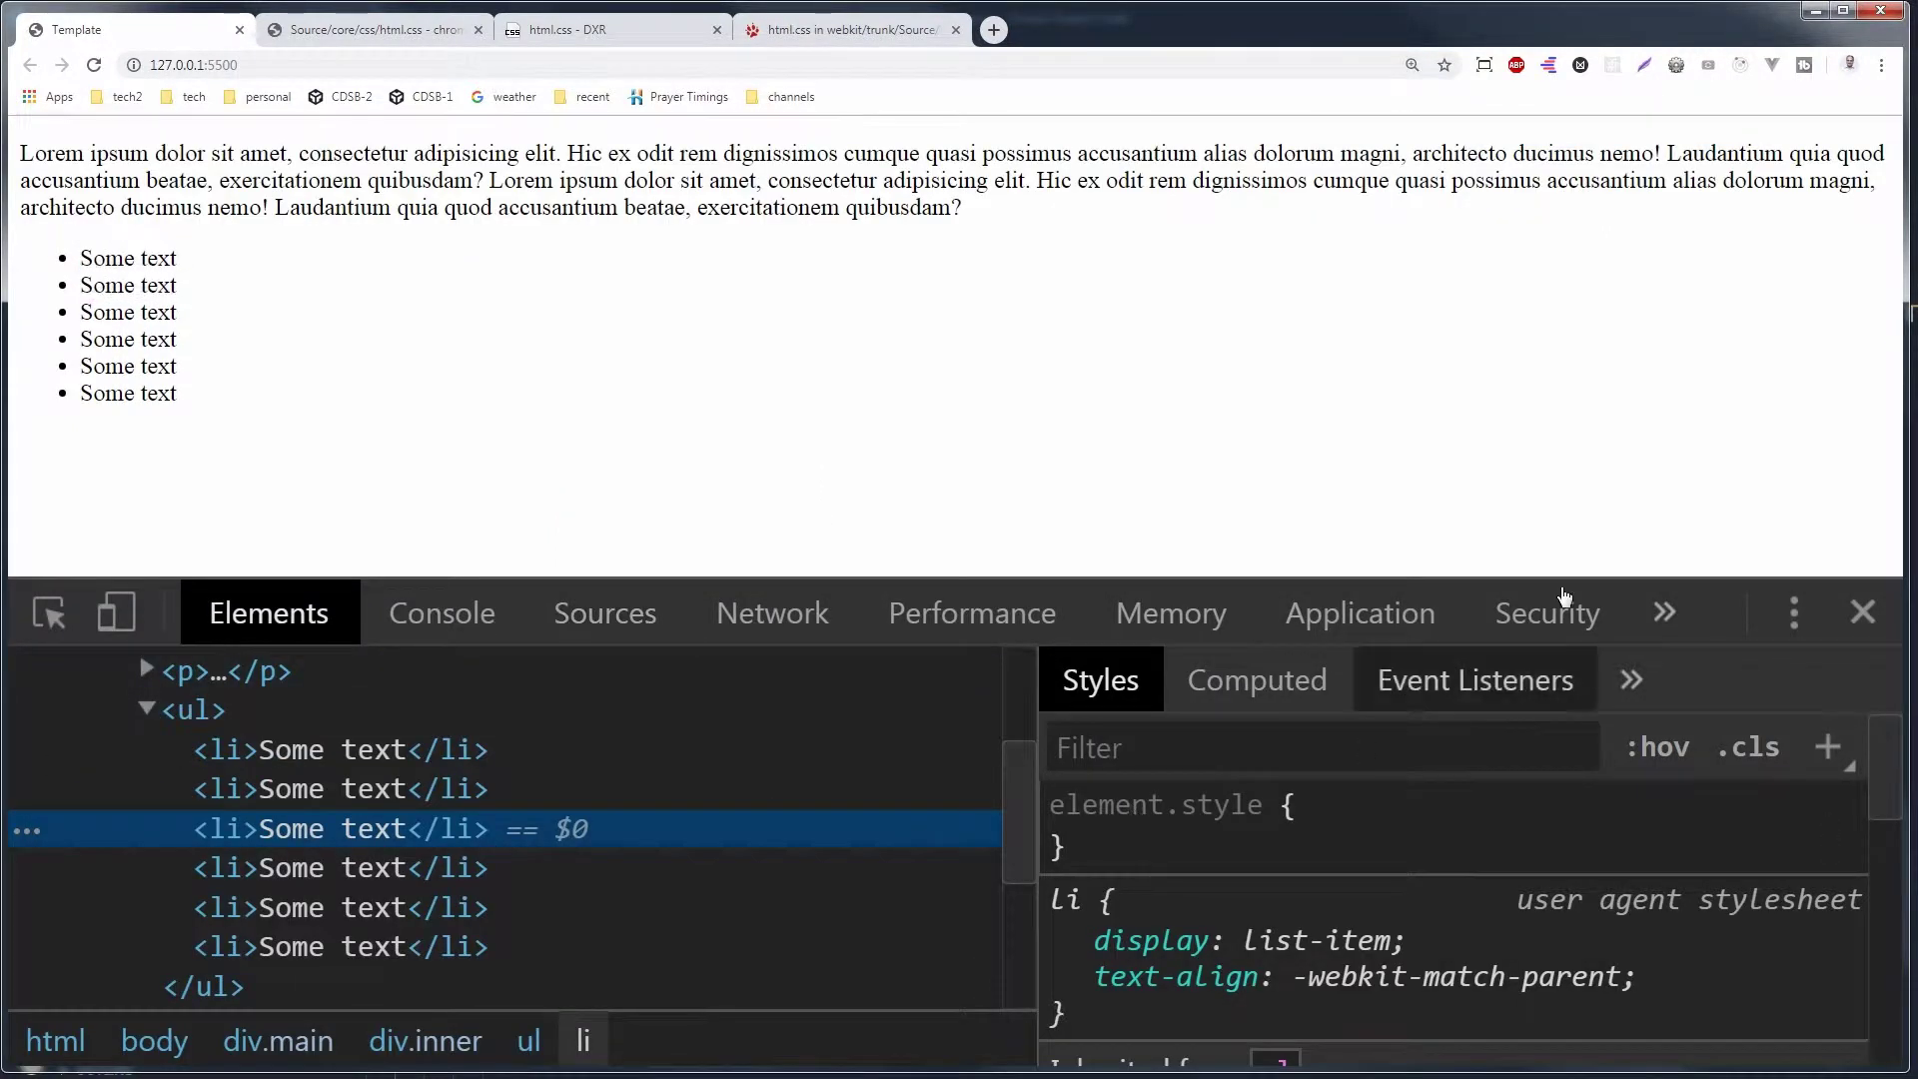
left_click_drag(1678, 583, 1663, 339)
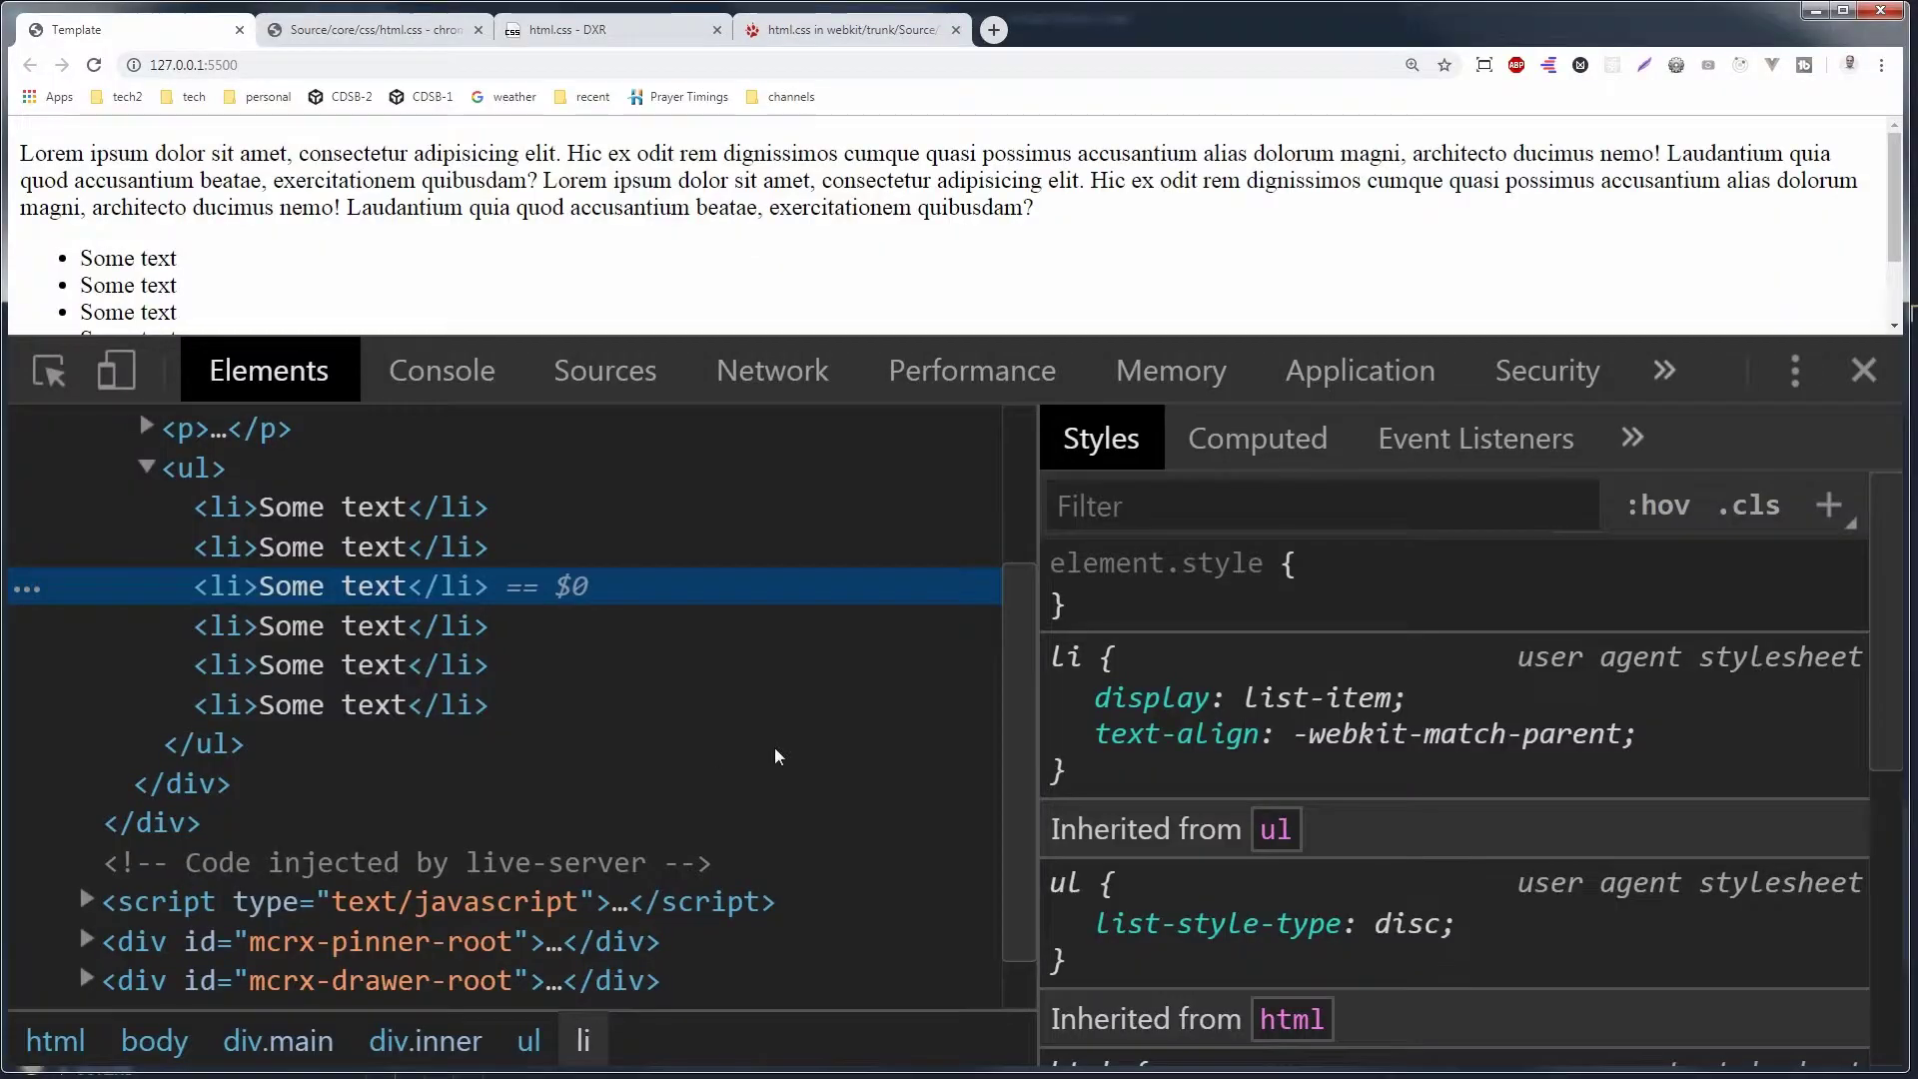
scroll(659, 748, "up", 3)
left_click(206, 549)
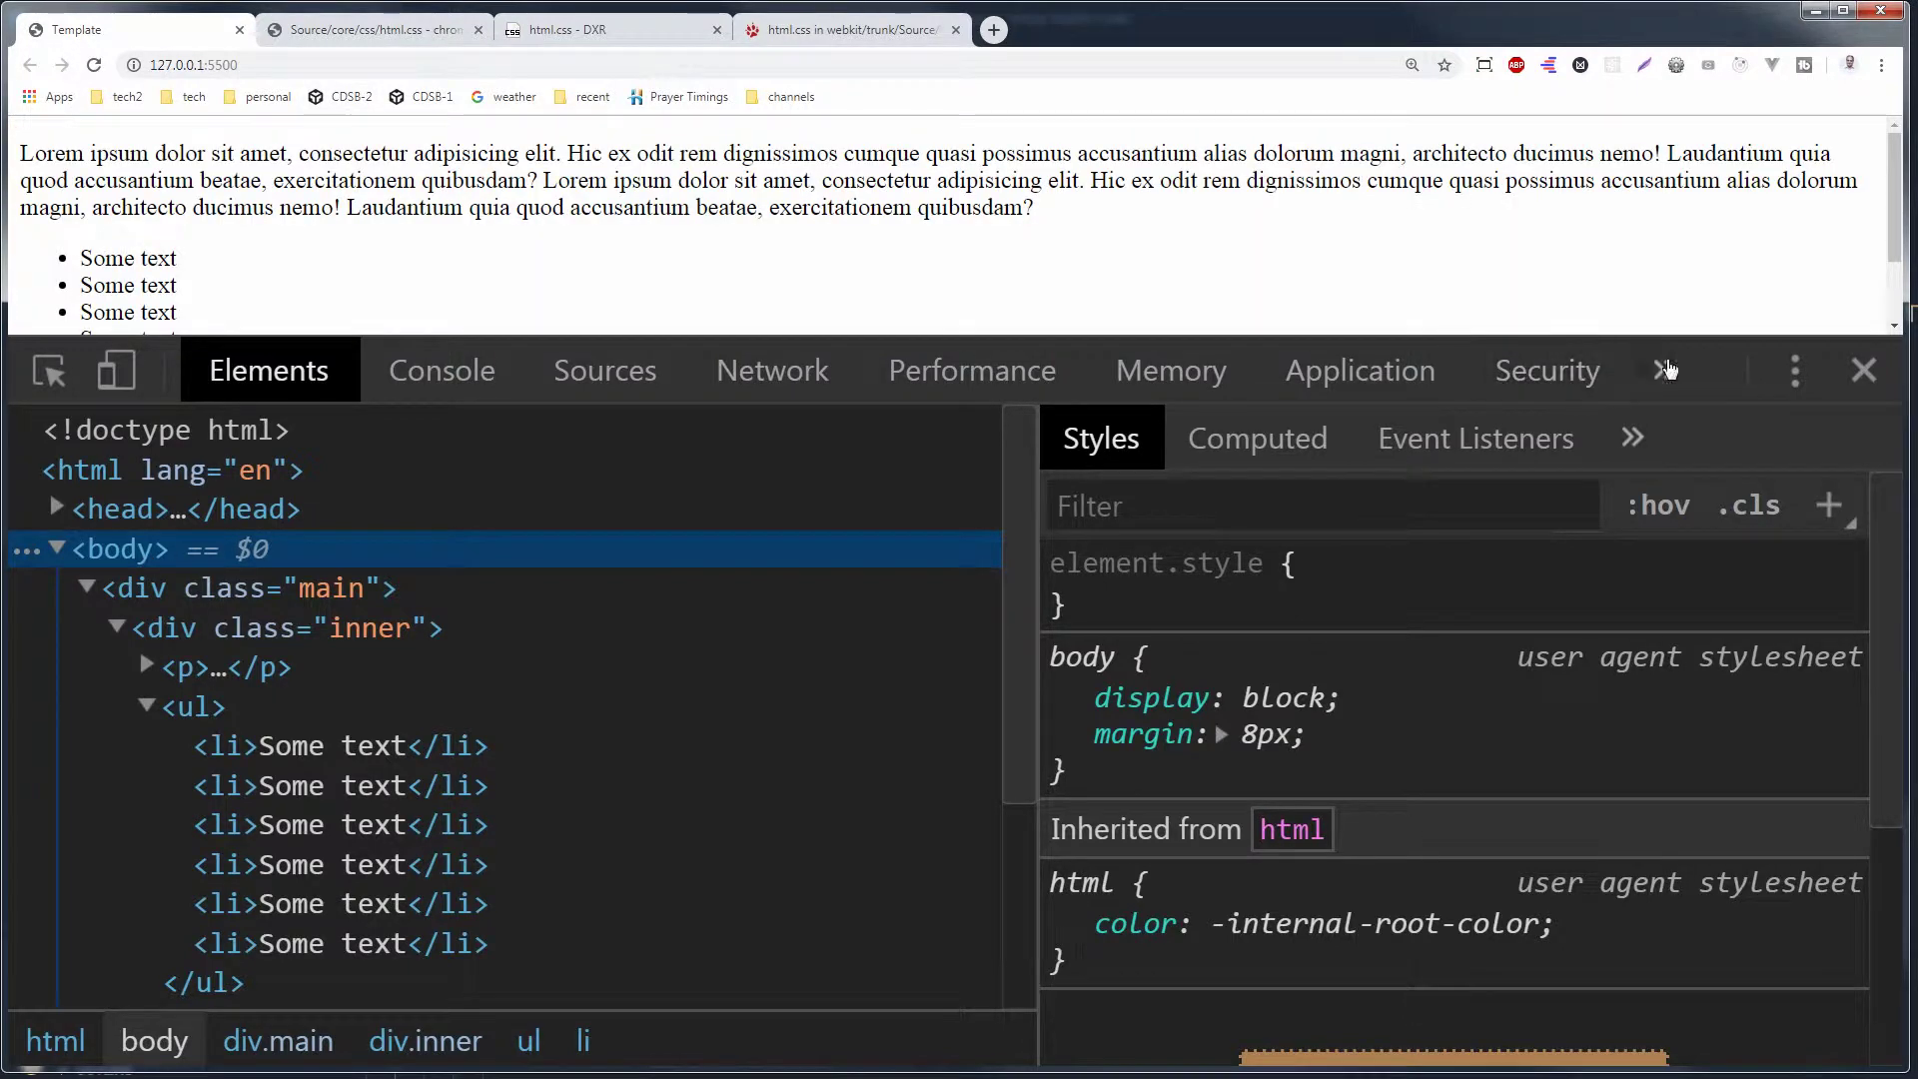
left_click_drag(1726, 349, 1727, 607)
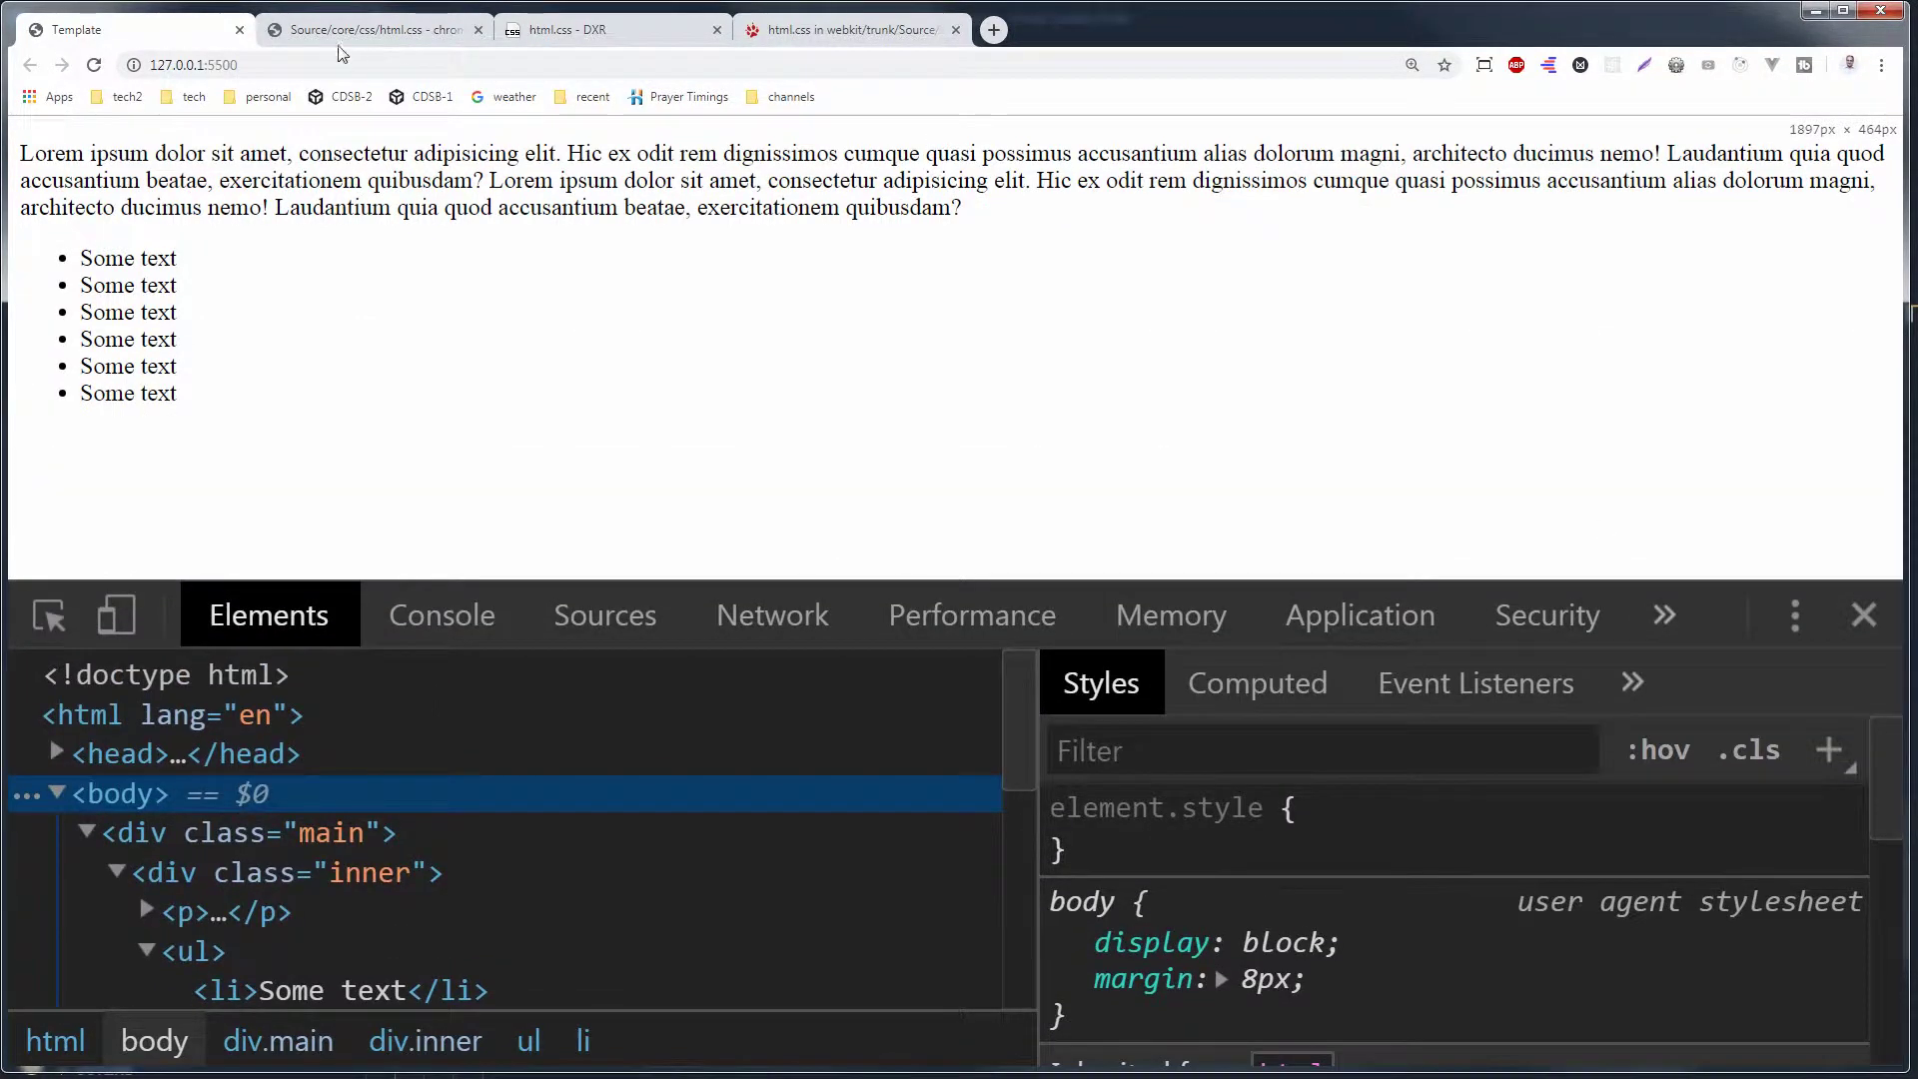
left_click(328, 30)
scroll(331, 629, "down", 10)
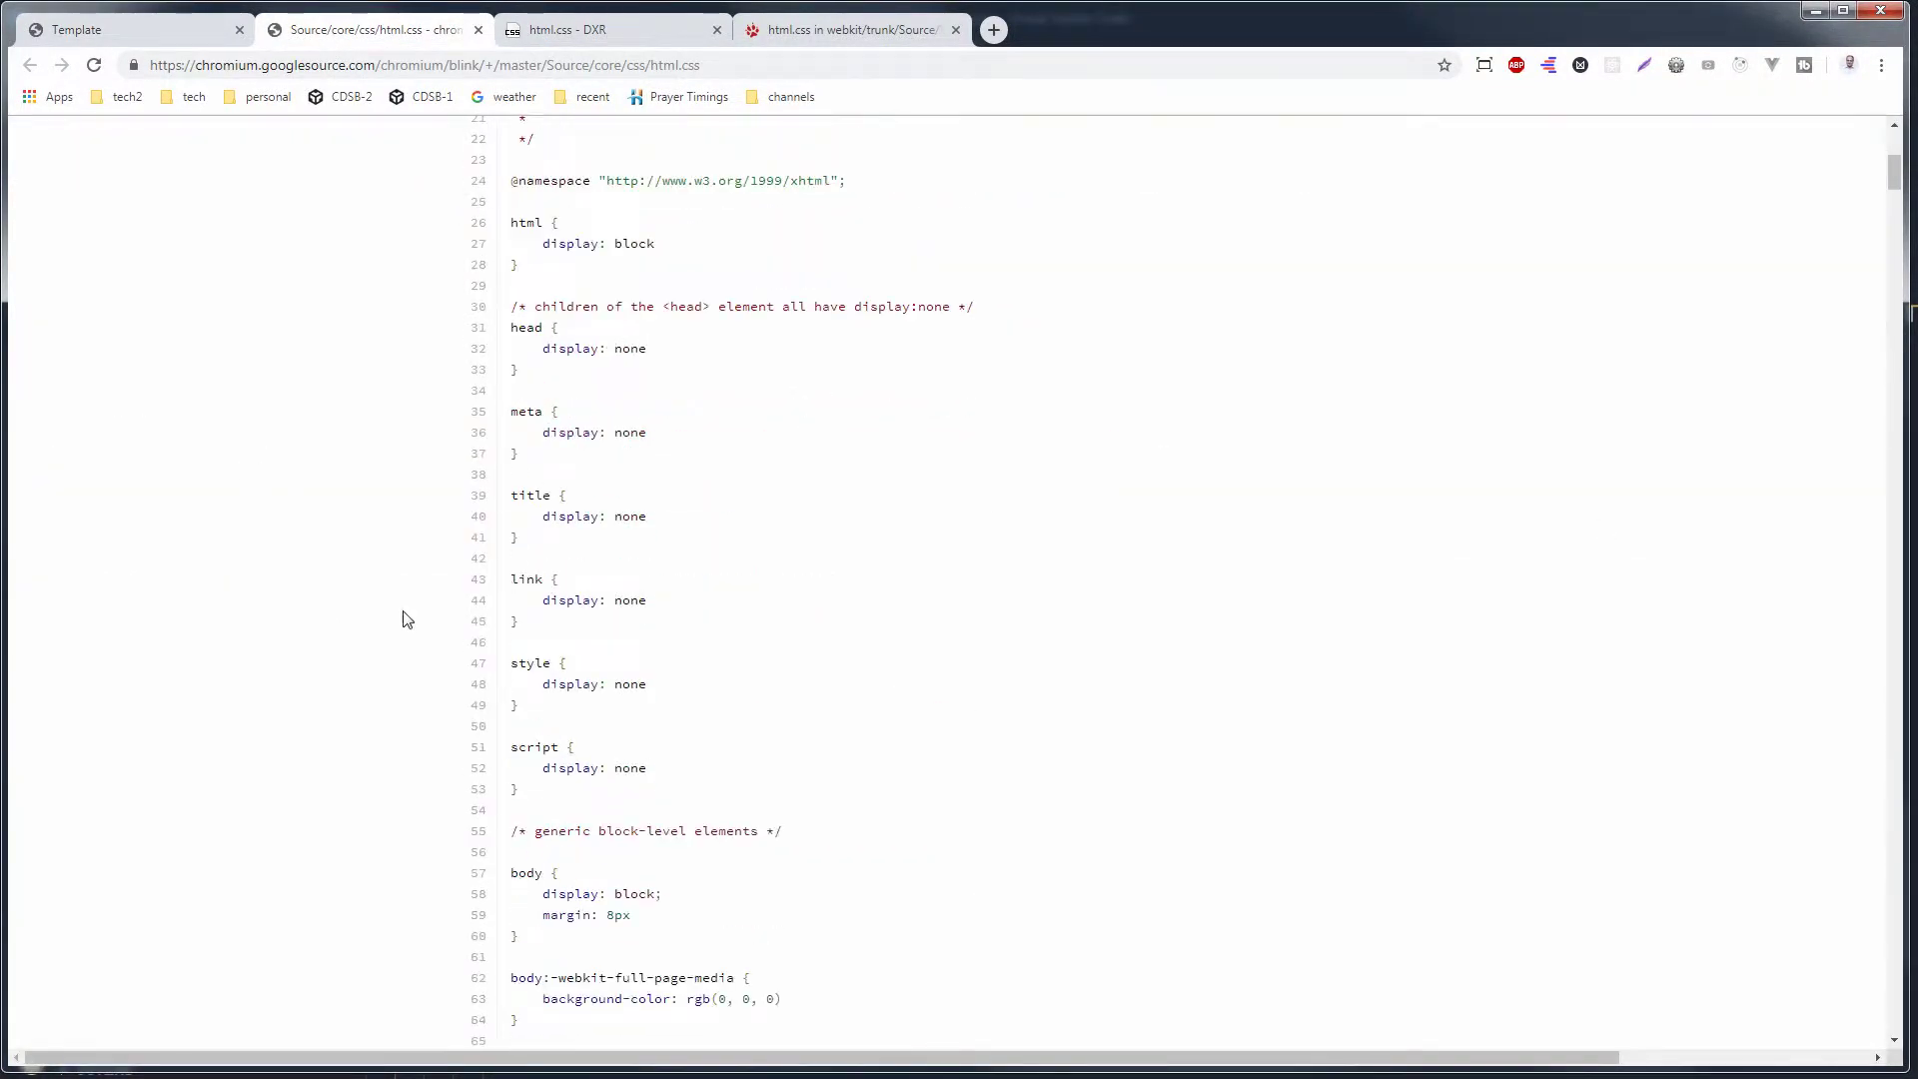
scroll(405, 611, "down", 8)
scroll(406, 612, "down", 5)
scroll(419, 608, "down", 3)
scroll(429, 604, "down", 5)
scroll(430, 604, "down", 5)
scroll(430, 603, "down", 2)
scroll(431, 604, "up", 8)
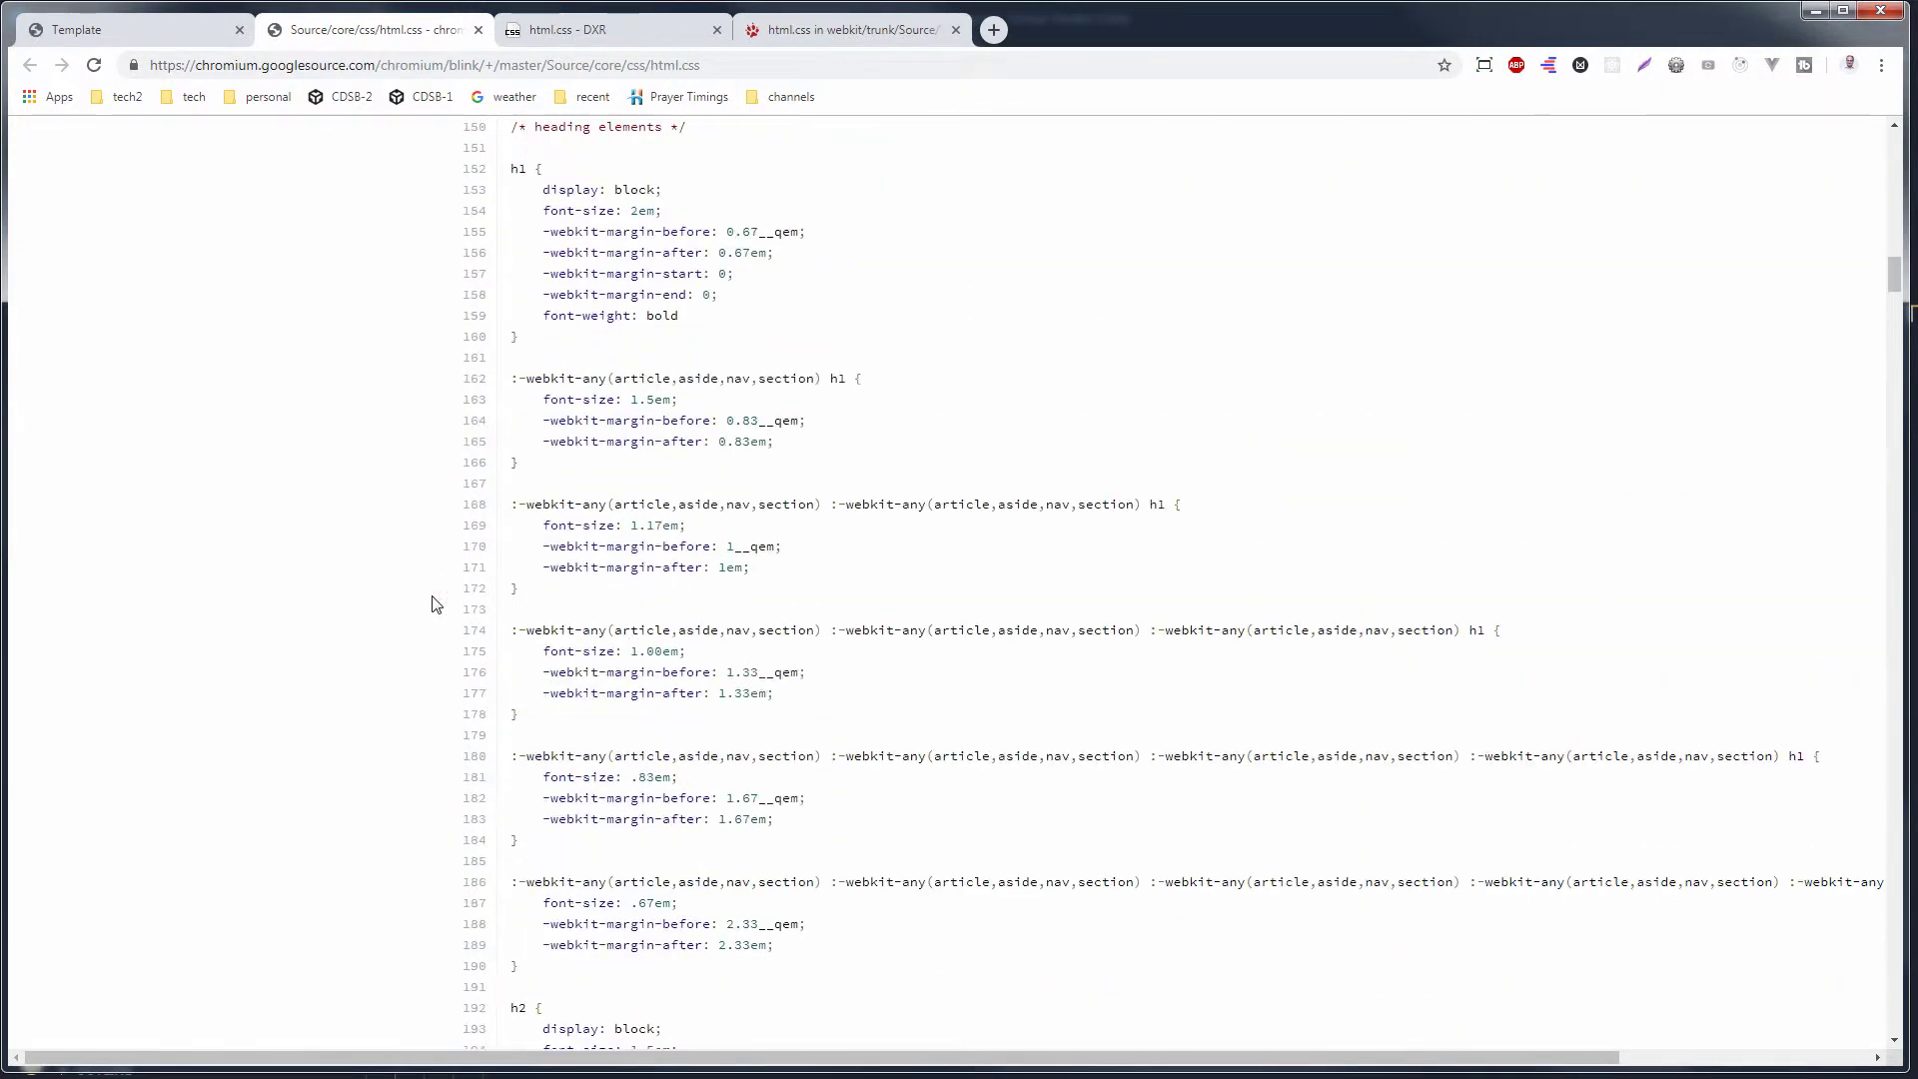
scroll(431, 604, "up", 6)
scroll(432, 604, "up", 6)
scroll(431, 605, "up", 6)
scroll(435, 606, "up", 4)
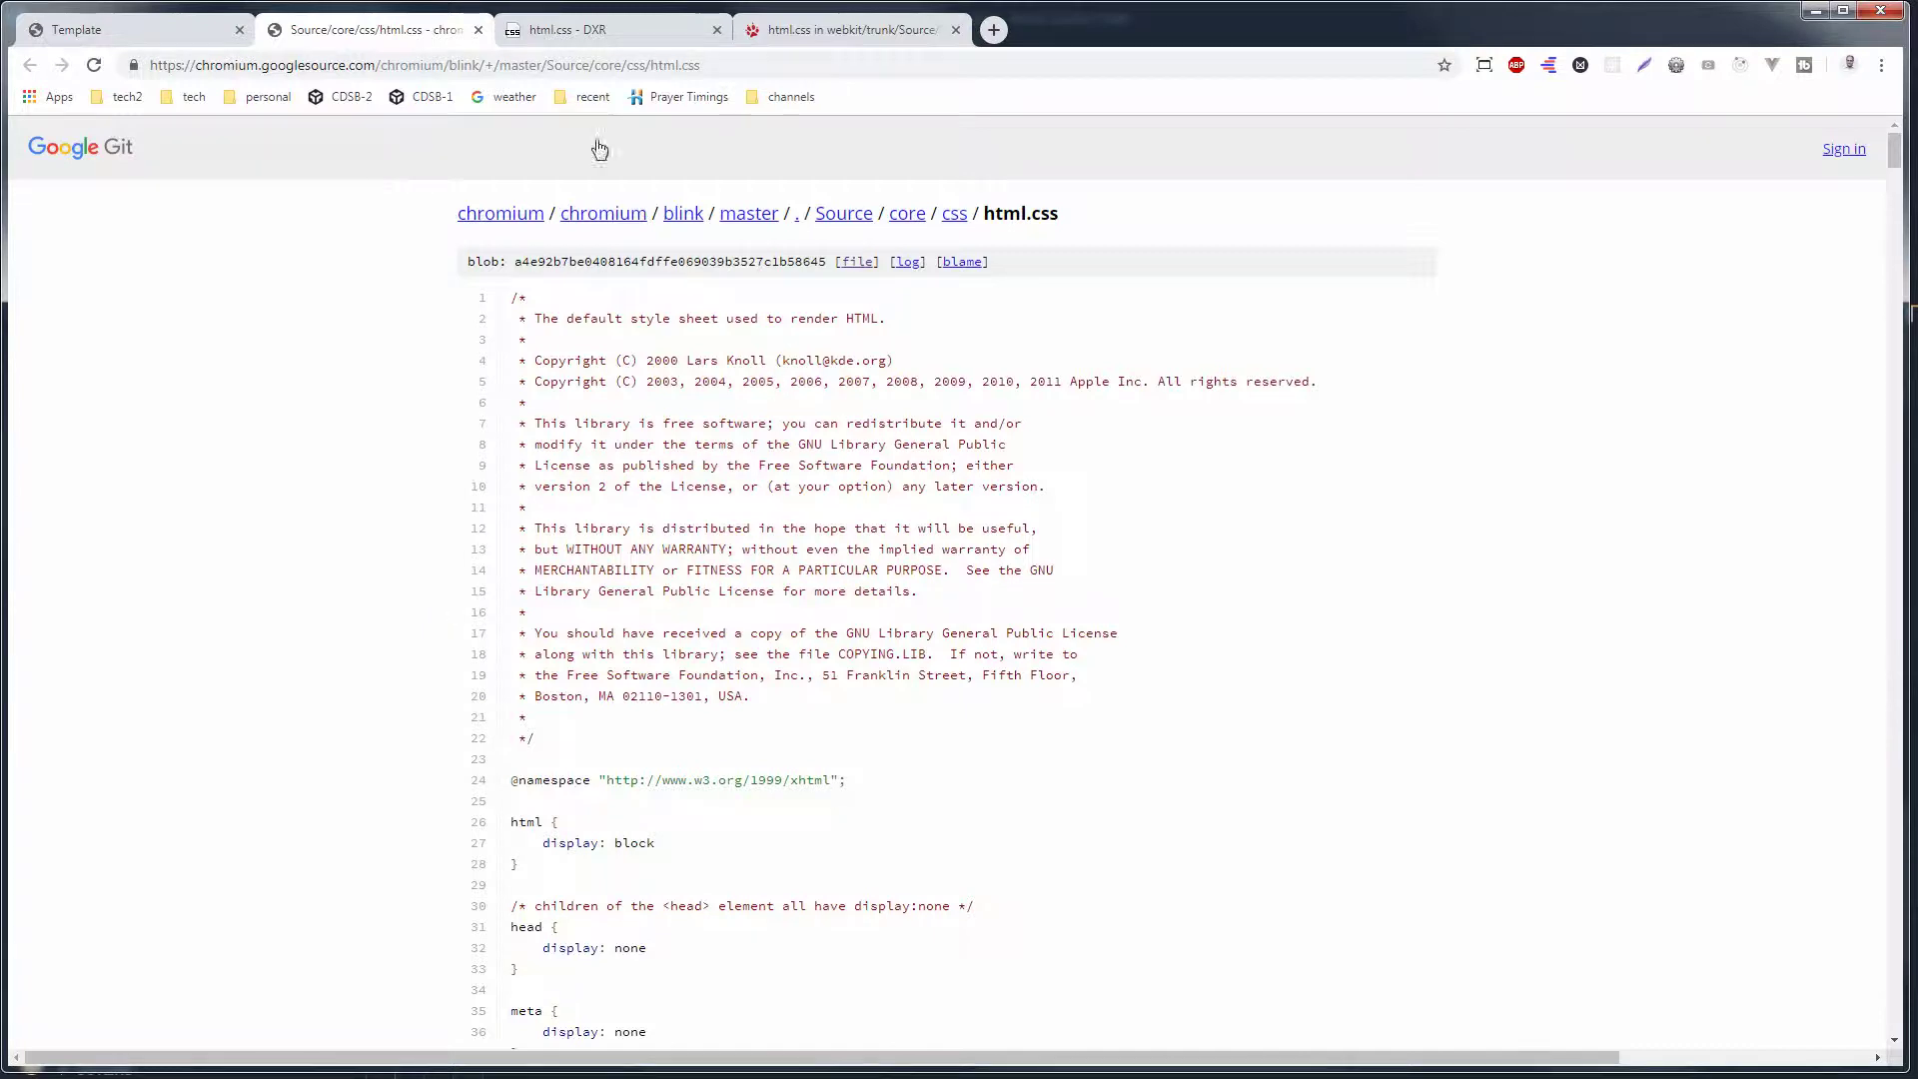
Compare the Mozilla, WebKit and Chromium html.css defaults, then return to the Template page
left_click(597, 31)
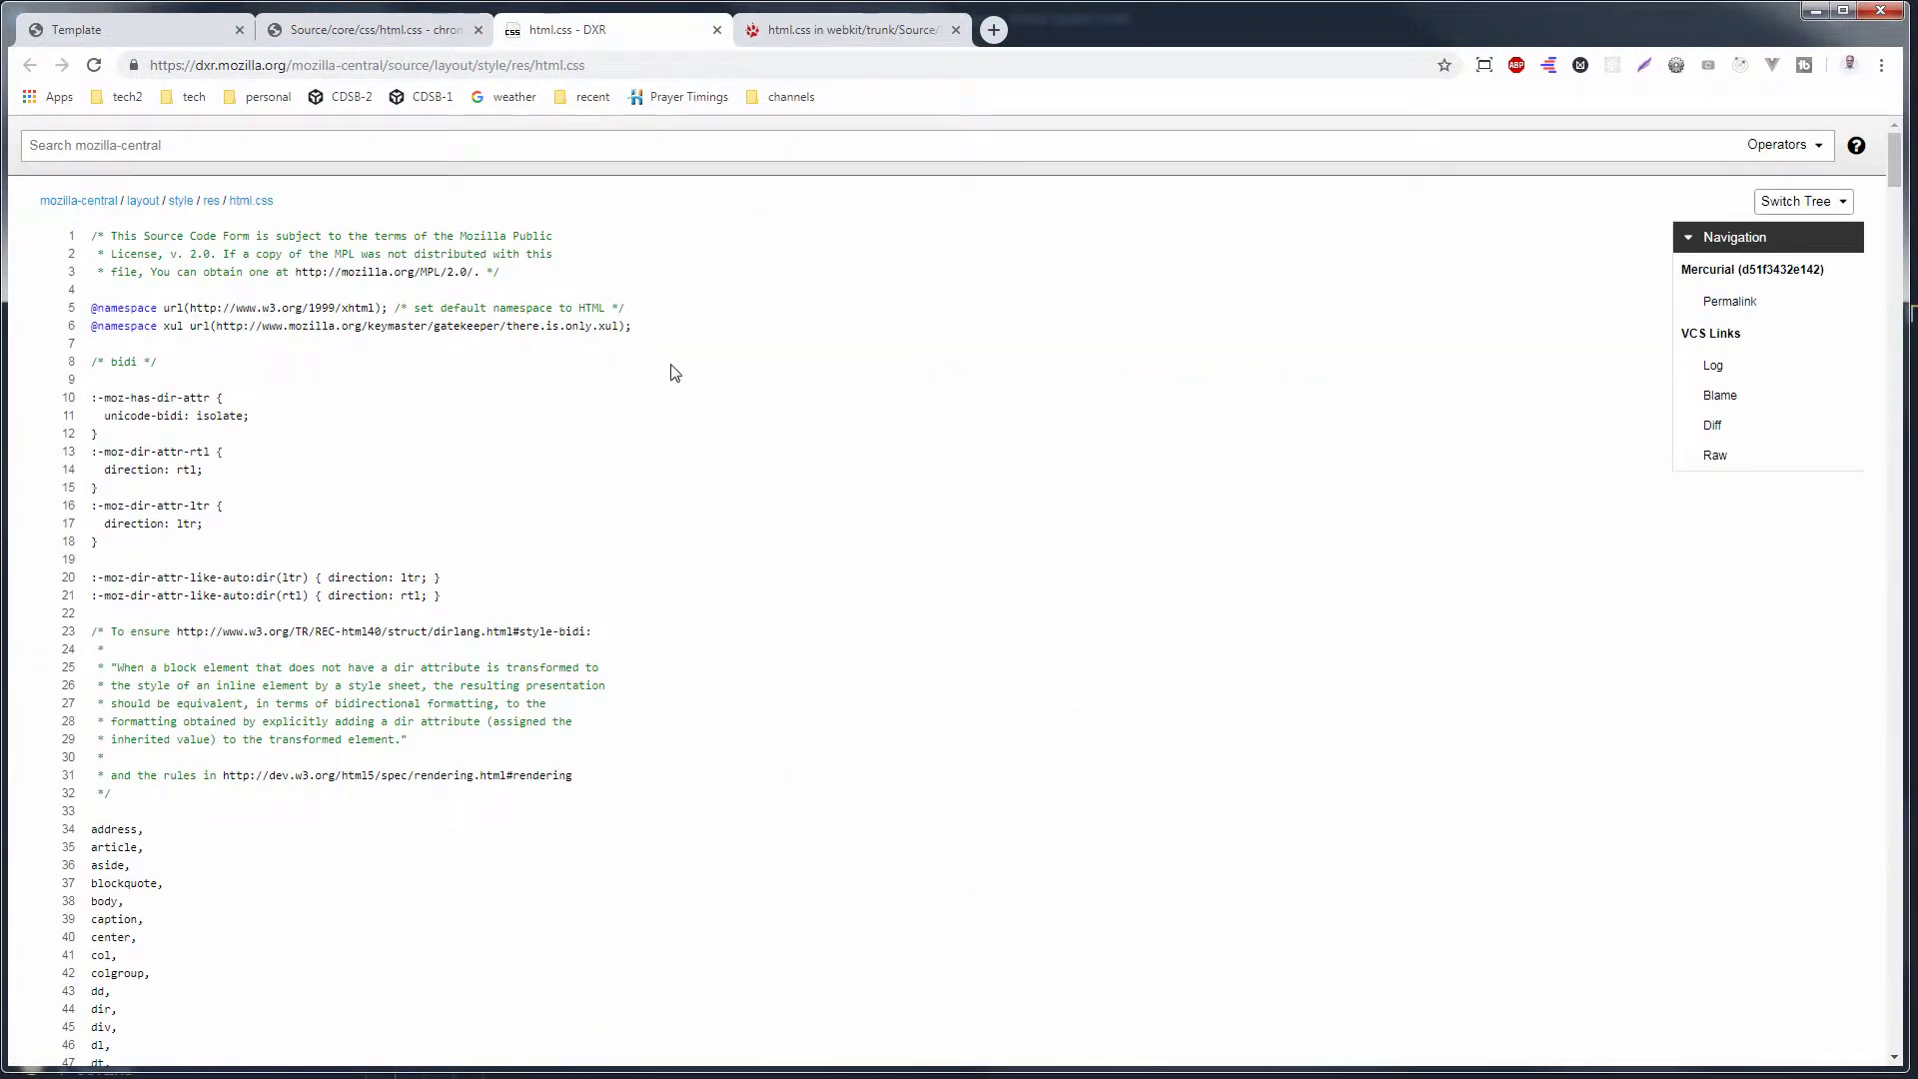
scroll(674, 375, "down", 5)
scroll(865, 561, "down", 8)
scroll(864, 561, "down", 8)
scroll(865, 560, "up", 3)
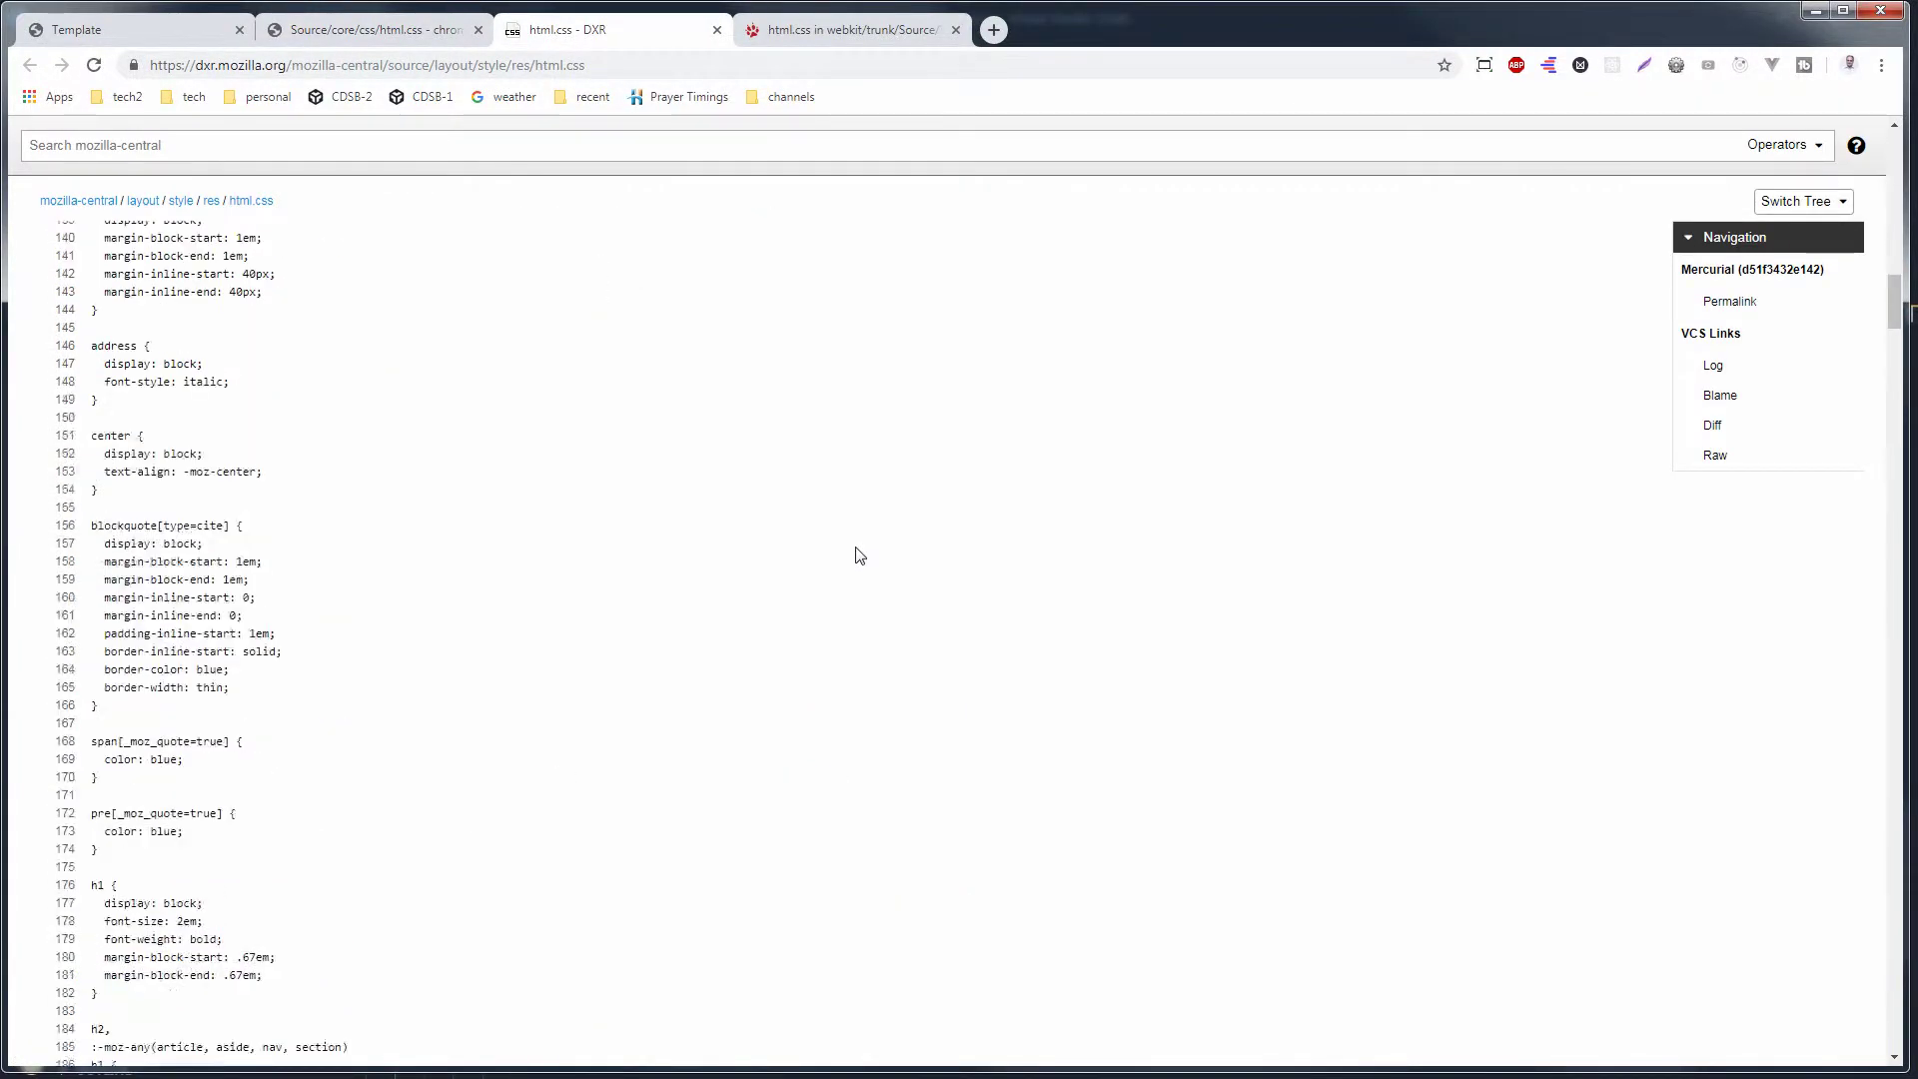
scroll(862, 554, "up", 6)
scroll(858, 550, "up", 7)
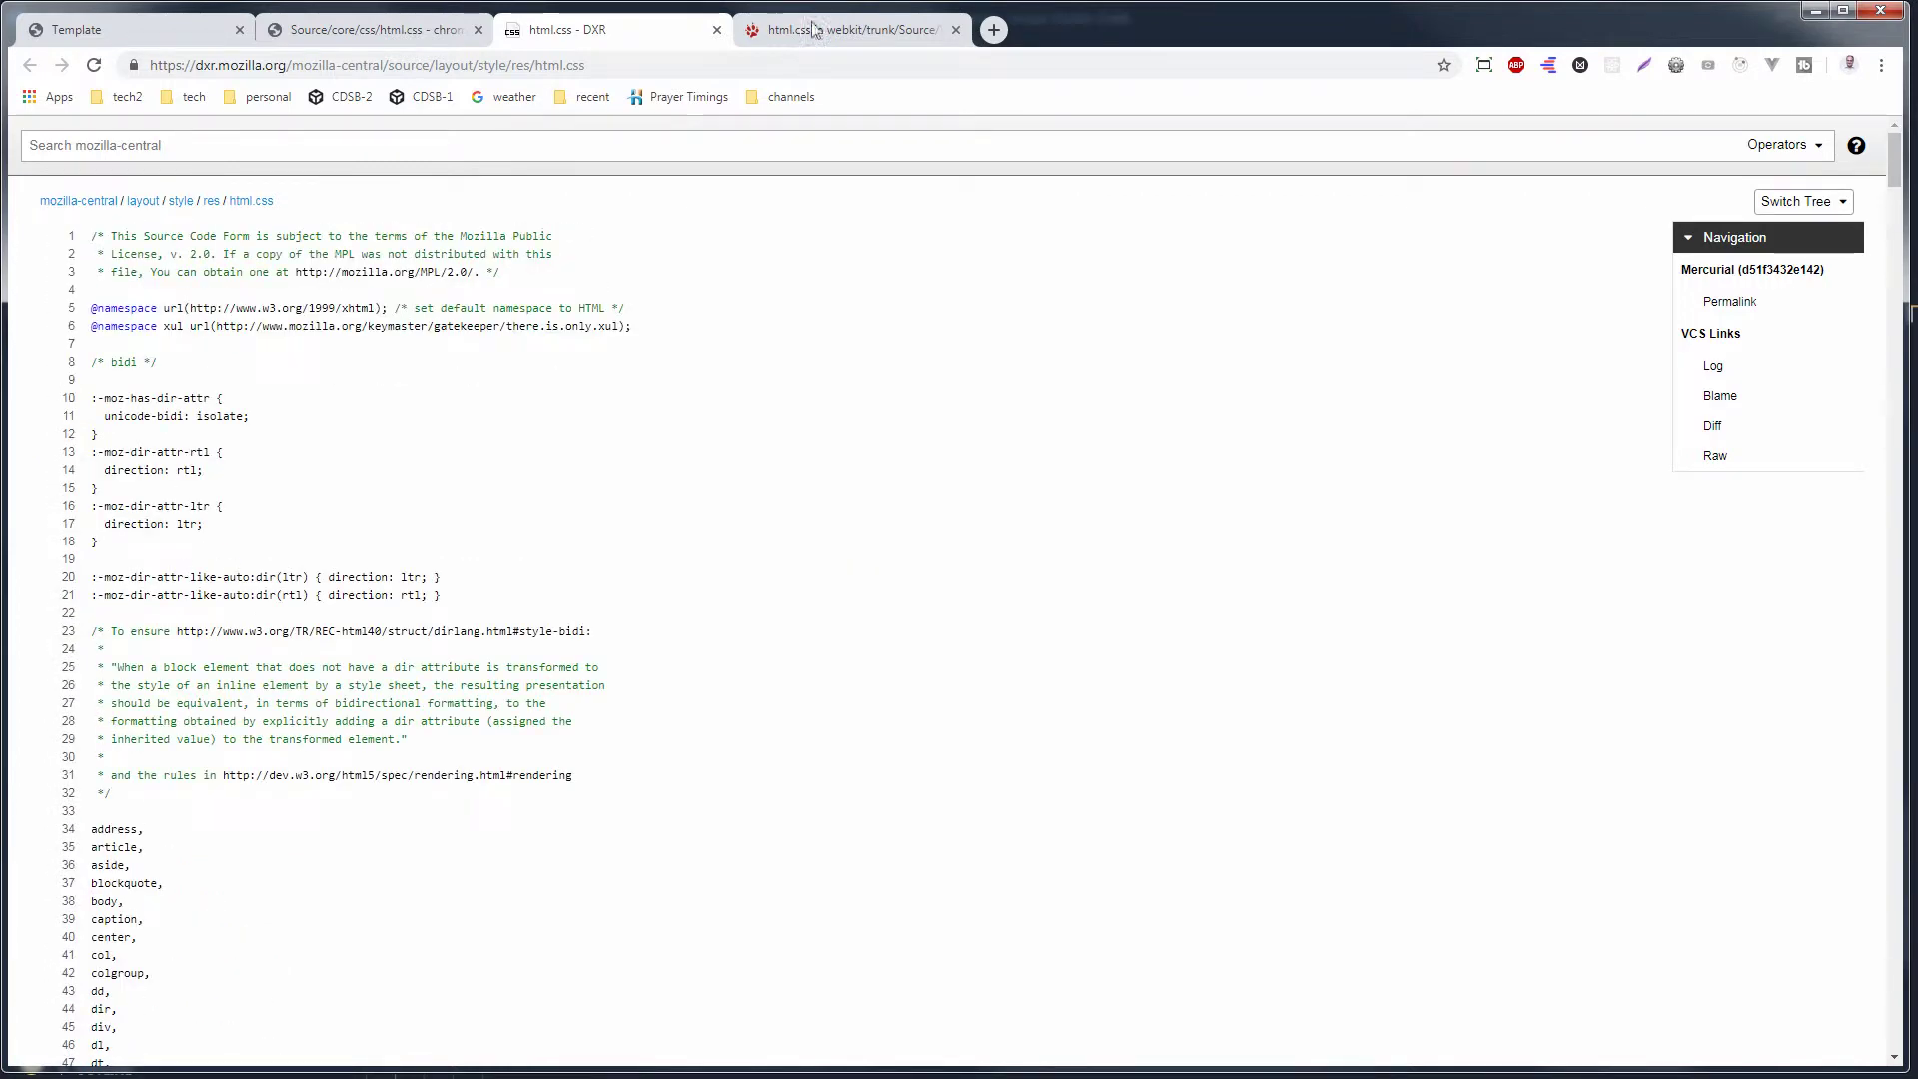
left_click(842, 31)
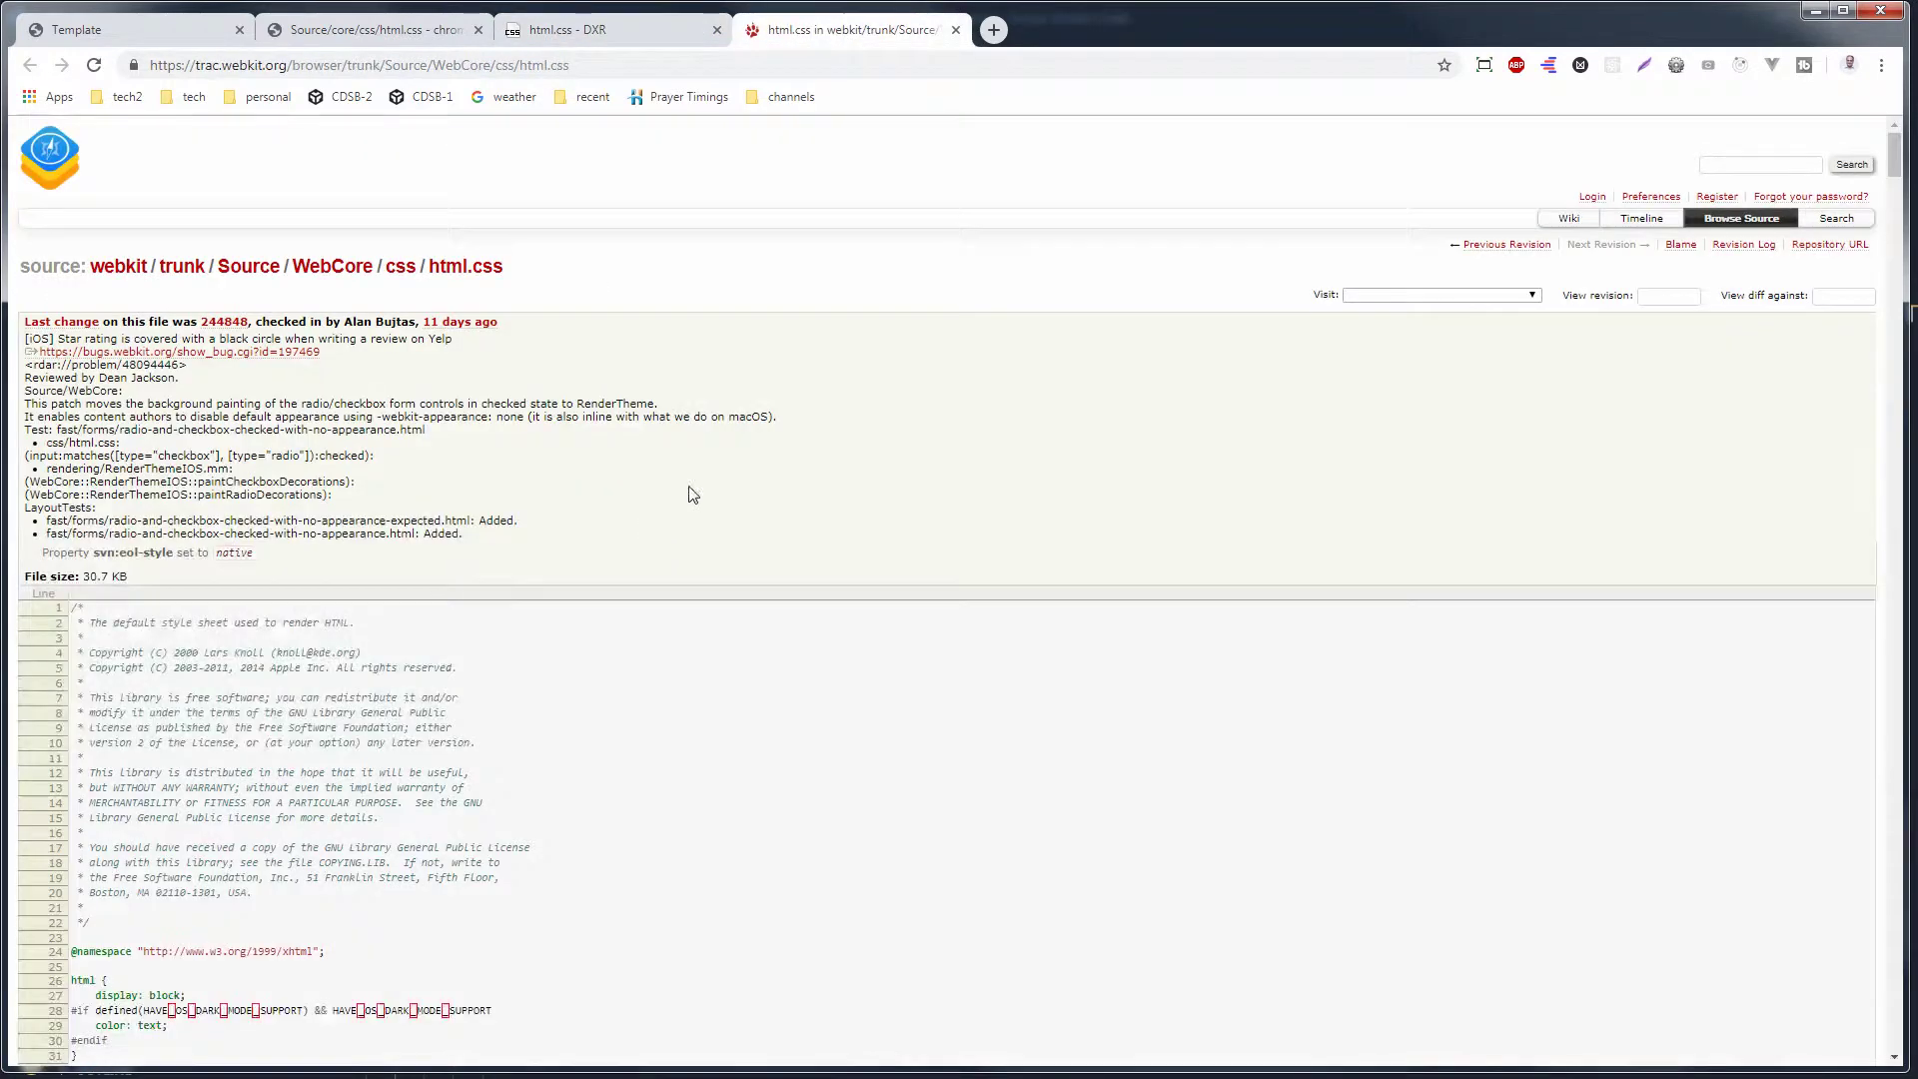
scroll(862, 521, "down", 5)
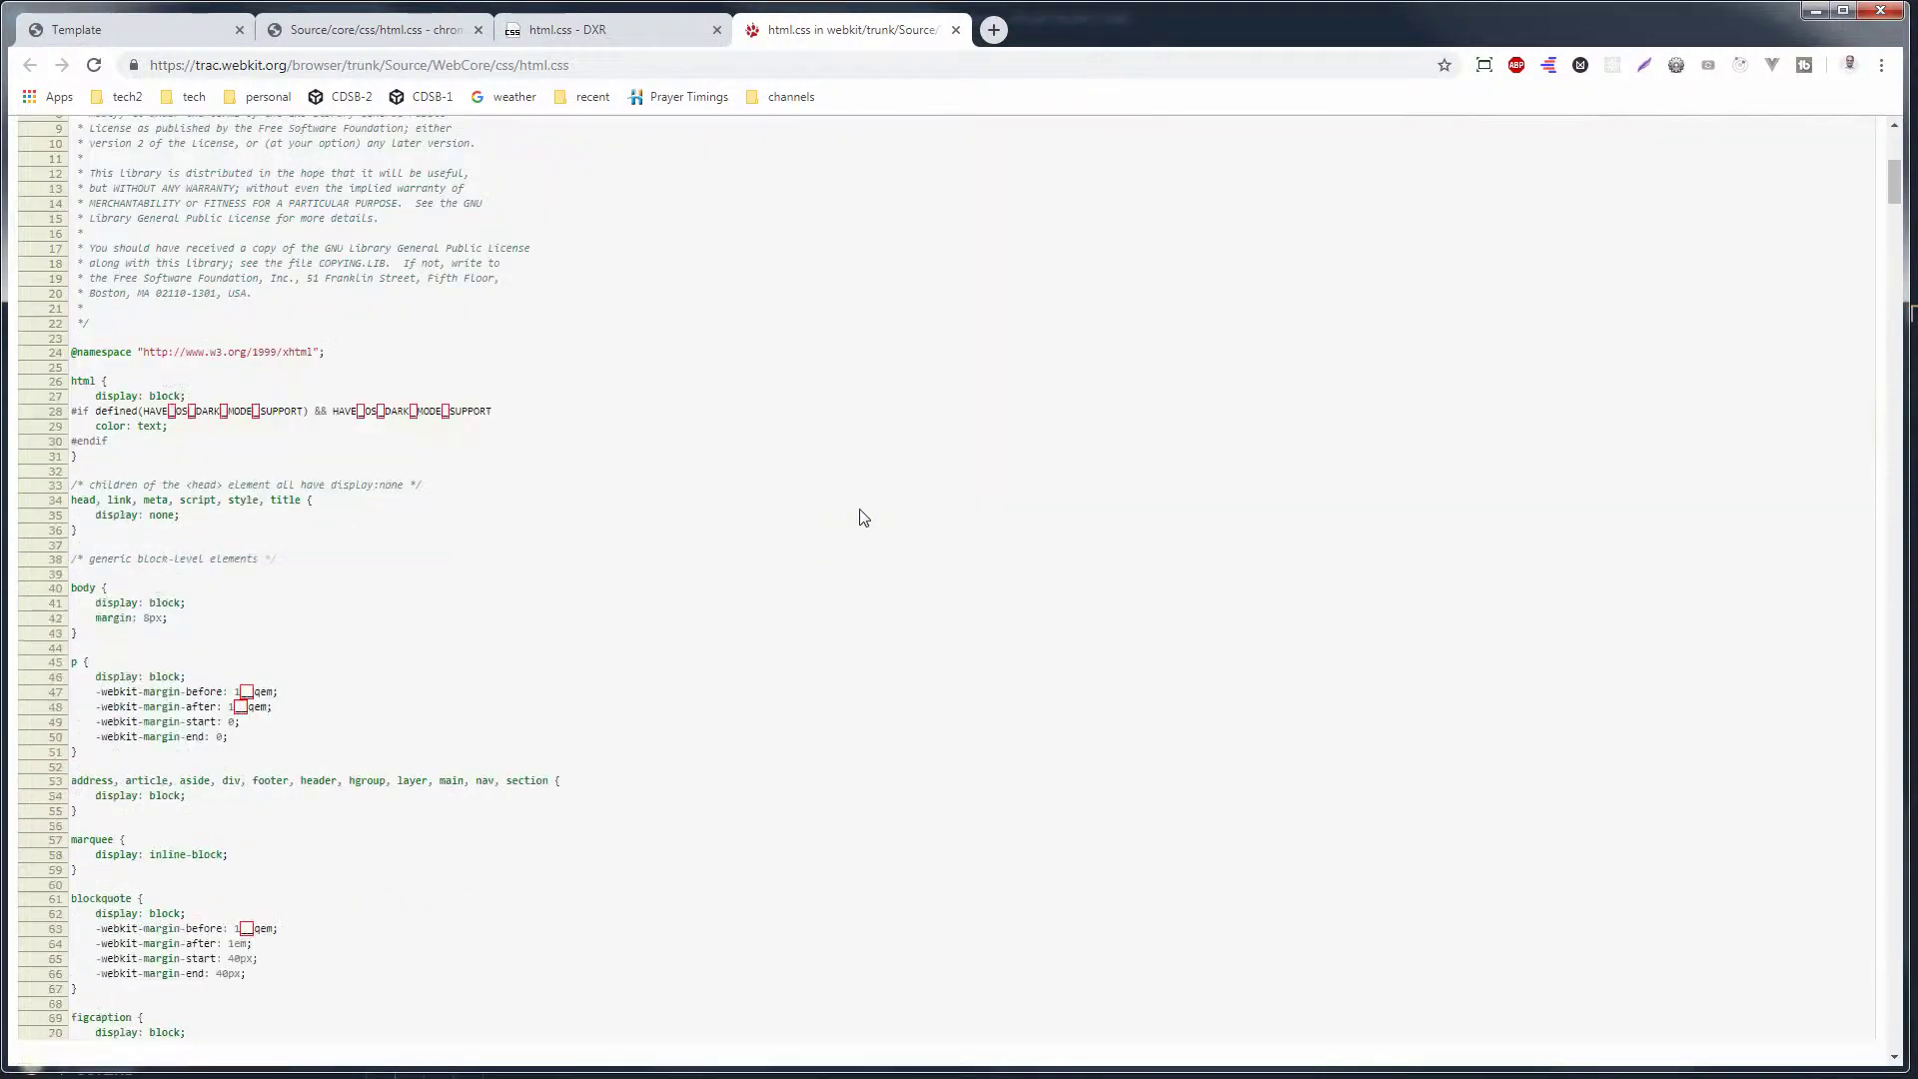
scroll(863, 519, "down", 5)
scroll(863, 519, "down", 5)
scroll(862, 519, "down", 5)
scroll(861, 520, "down", 5)
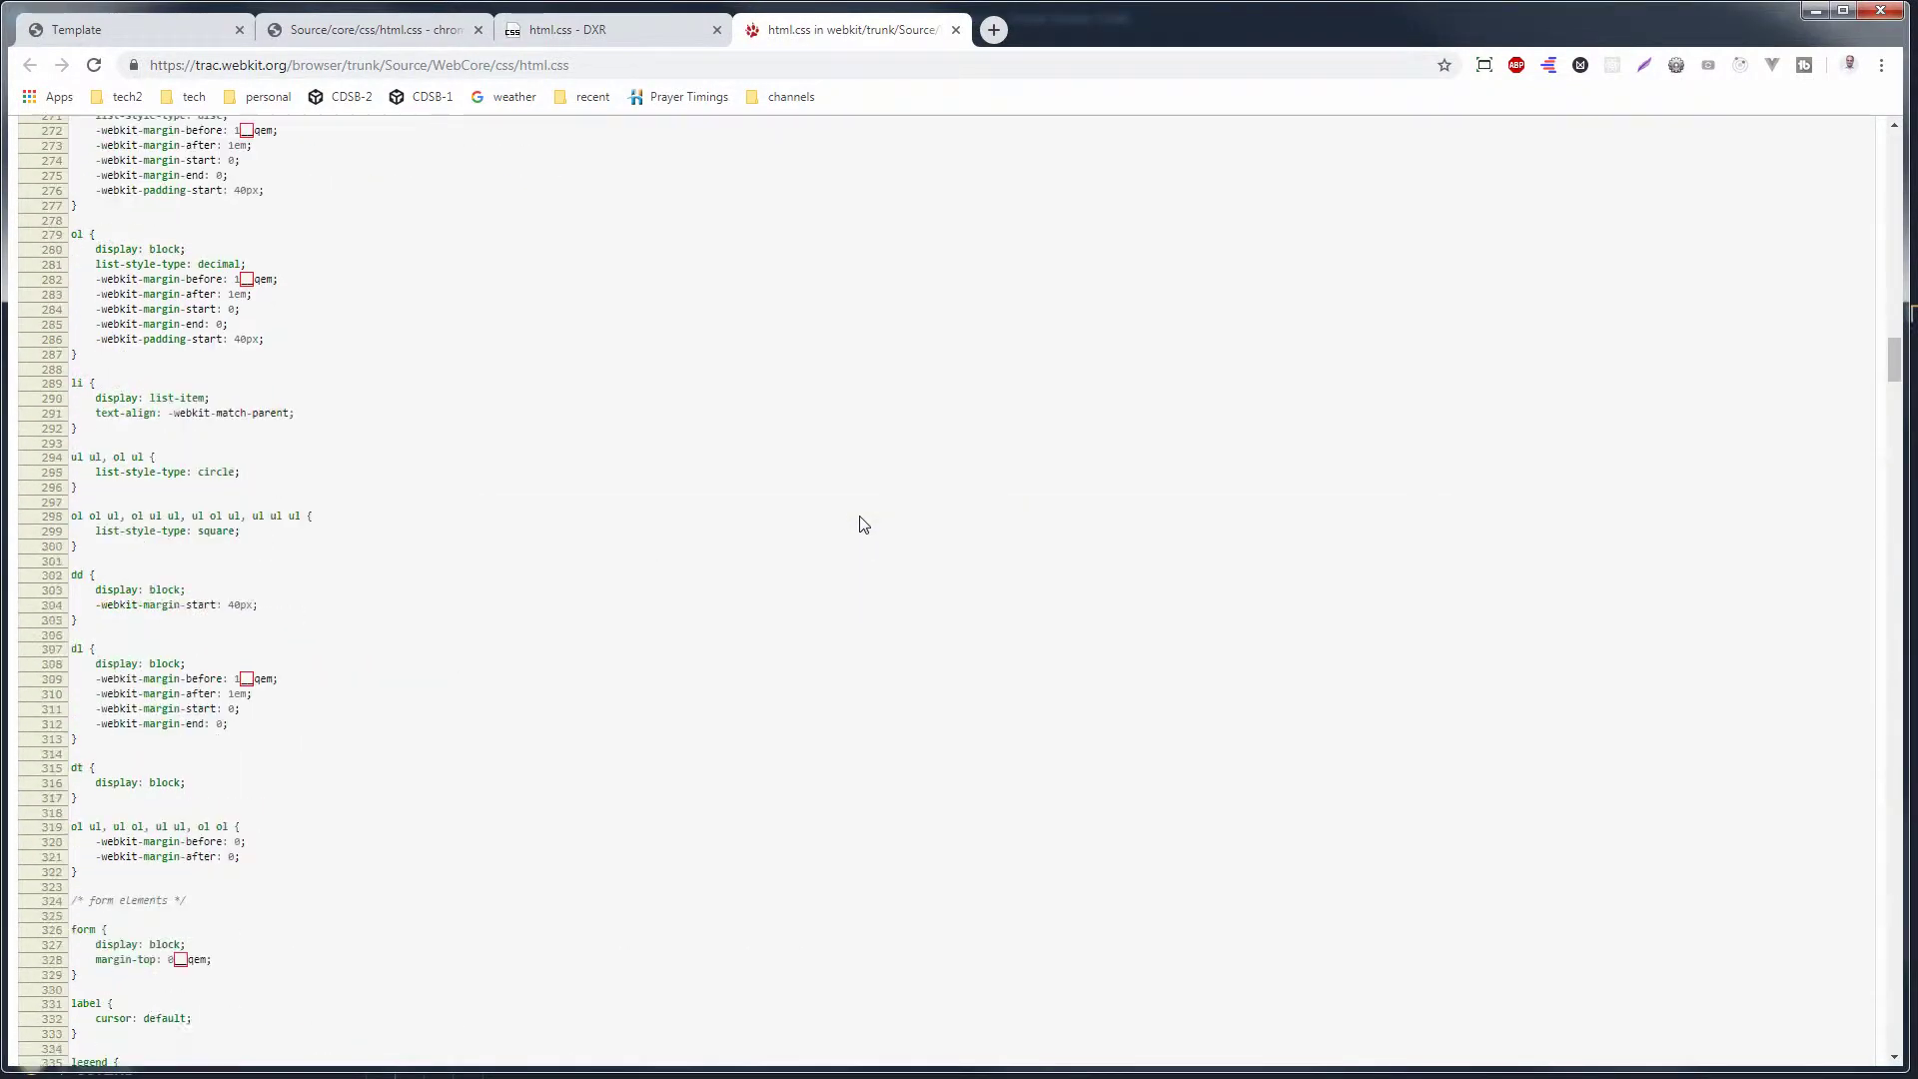
scroll(862, 521, "down", 2)
scroll(861, 522, "down", 5)
scroll(861, 521, "down", 5)
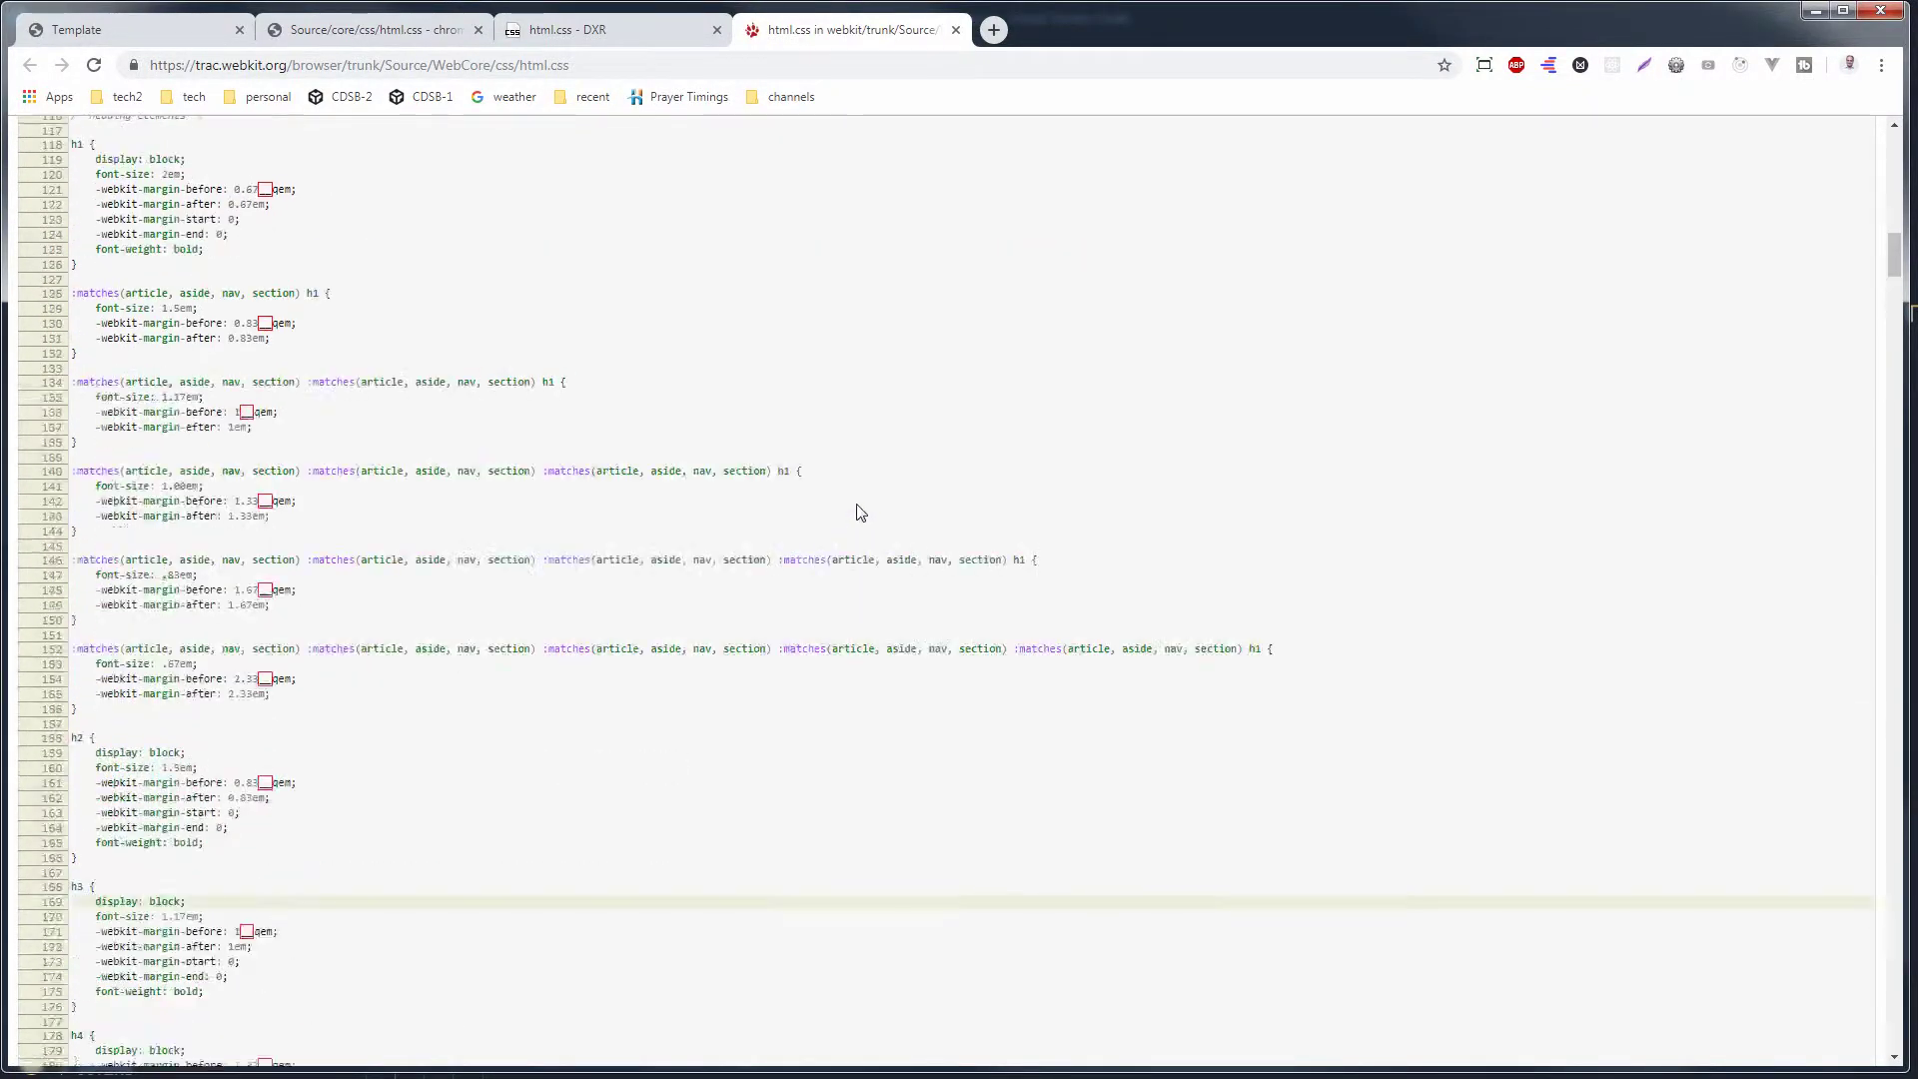
scroll(861, 523, "down", 5)
key("Home")
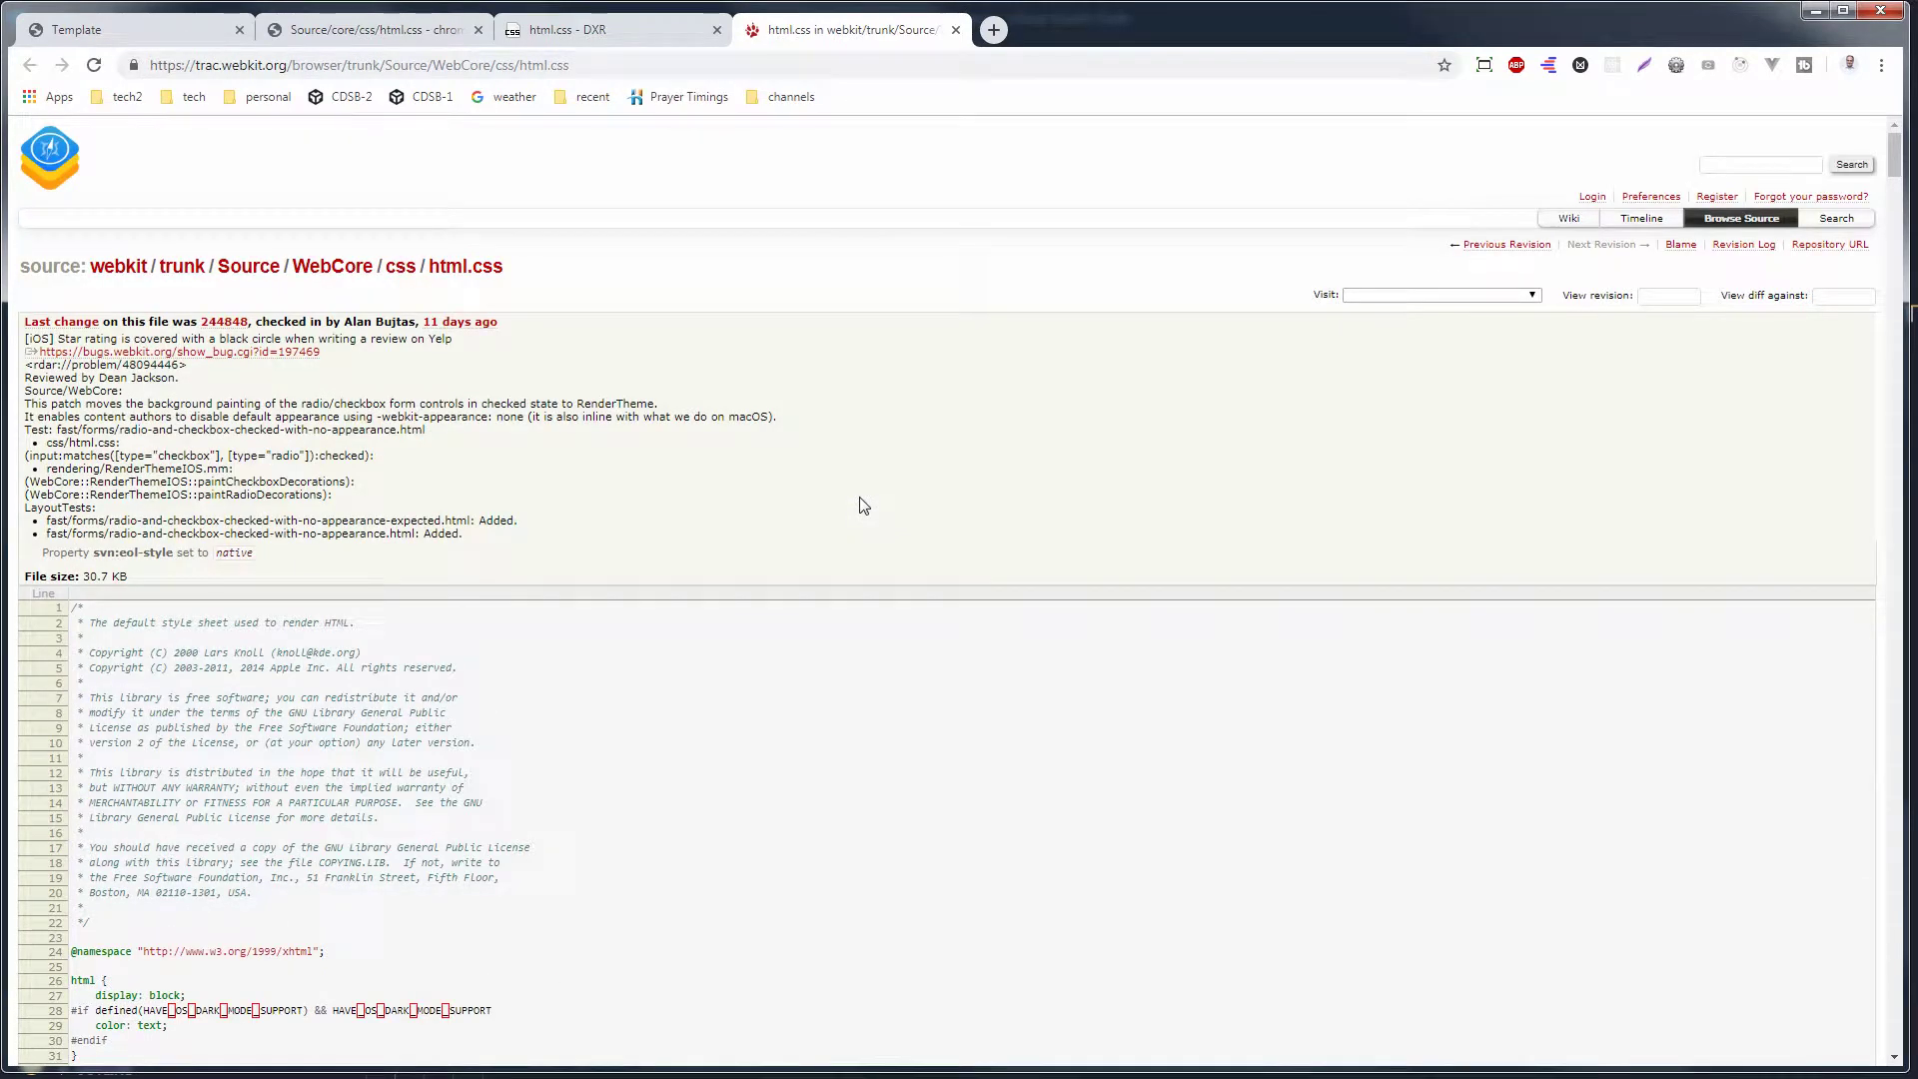
left_click(597, 28)
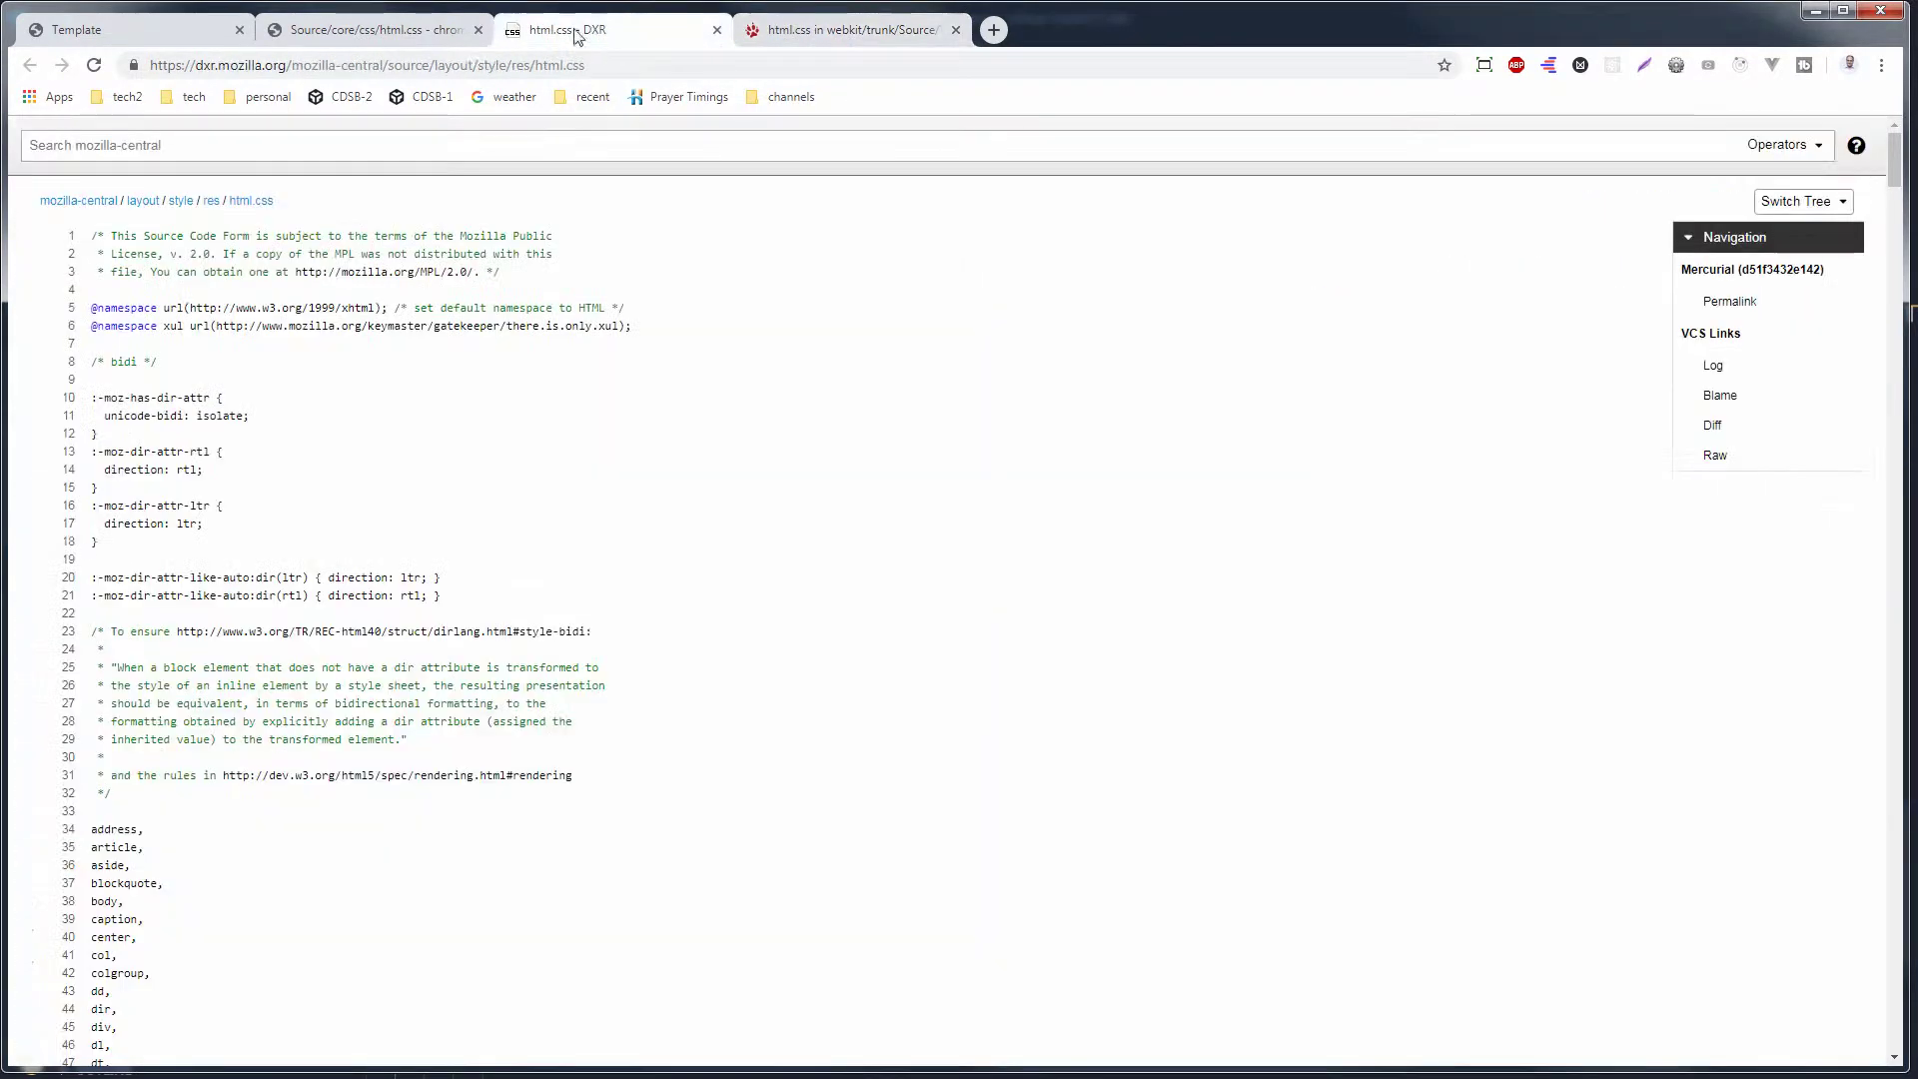
left_click(418, 28)
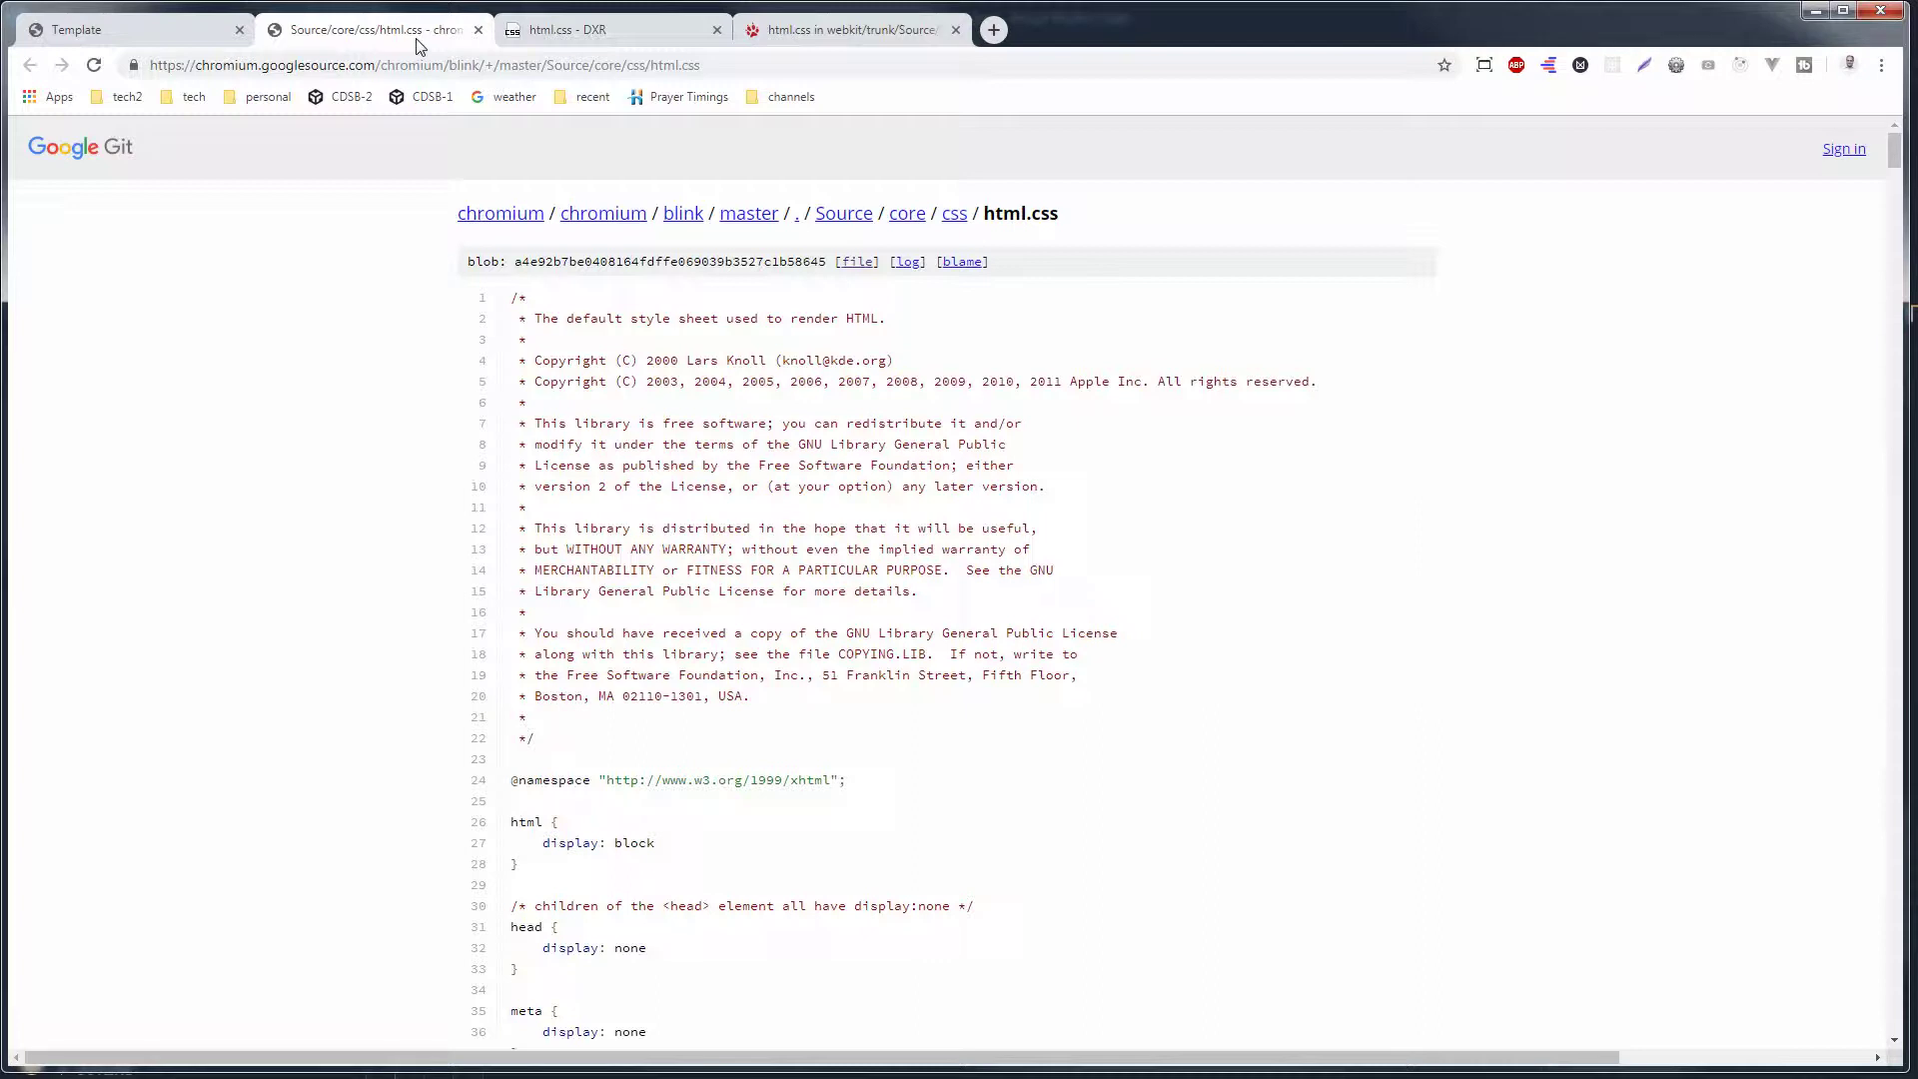
key("ctrl+1")
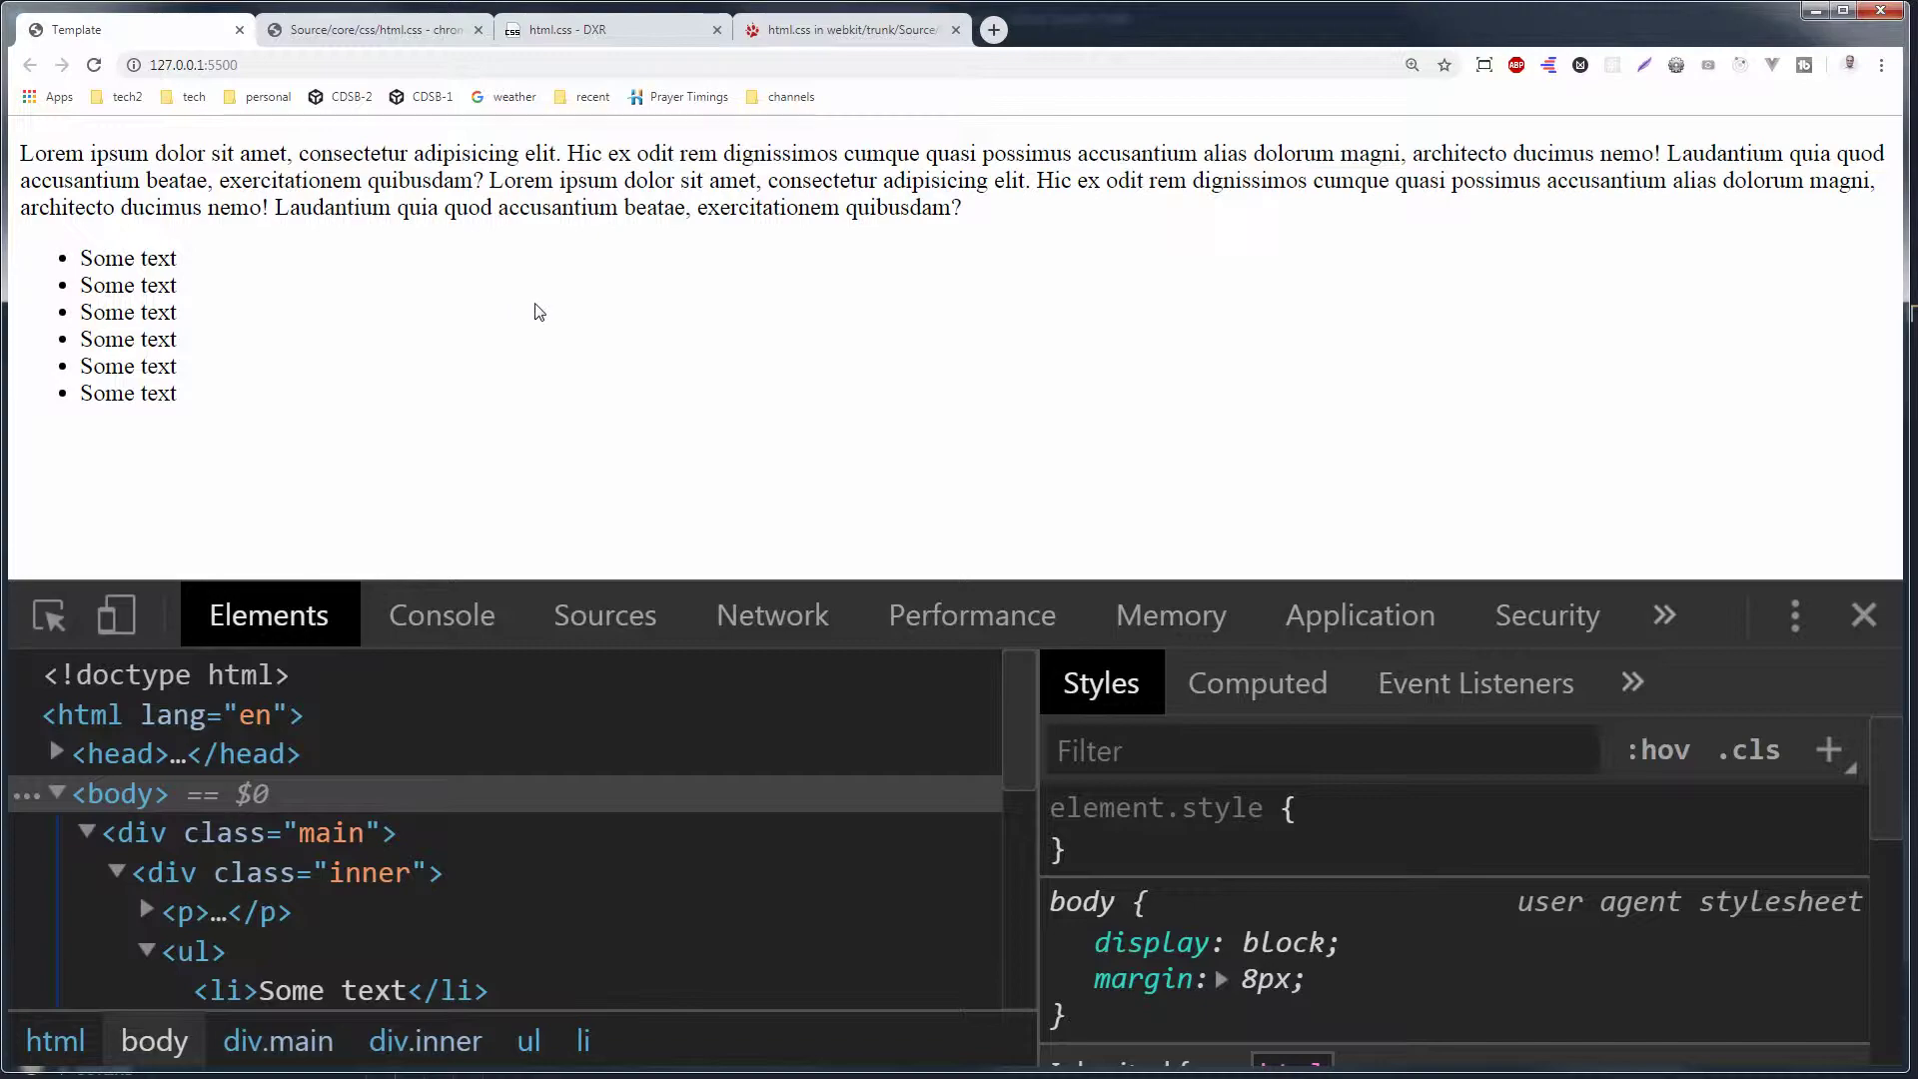
Switch to VS Code and select the main class name in index.html
key("alt+Tab")
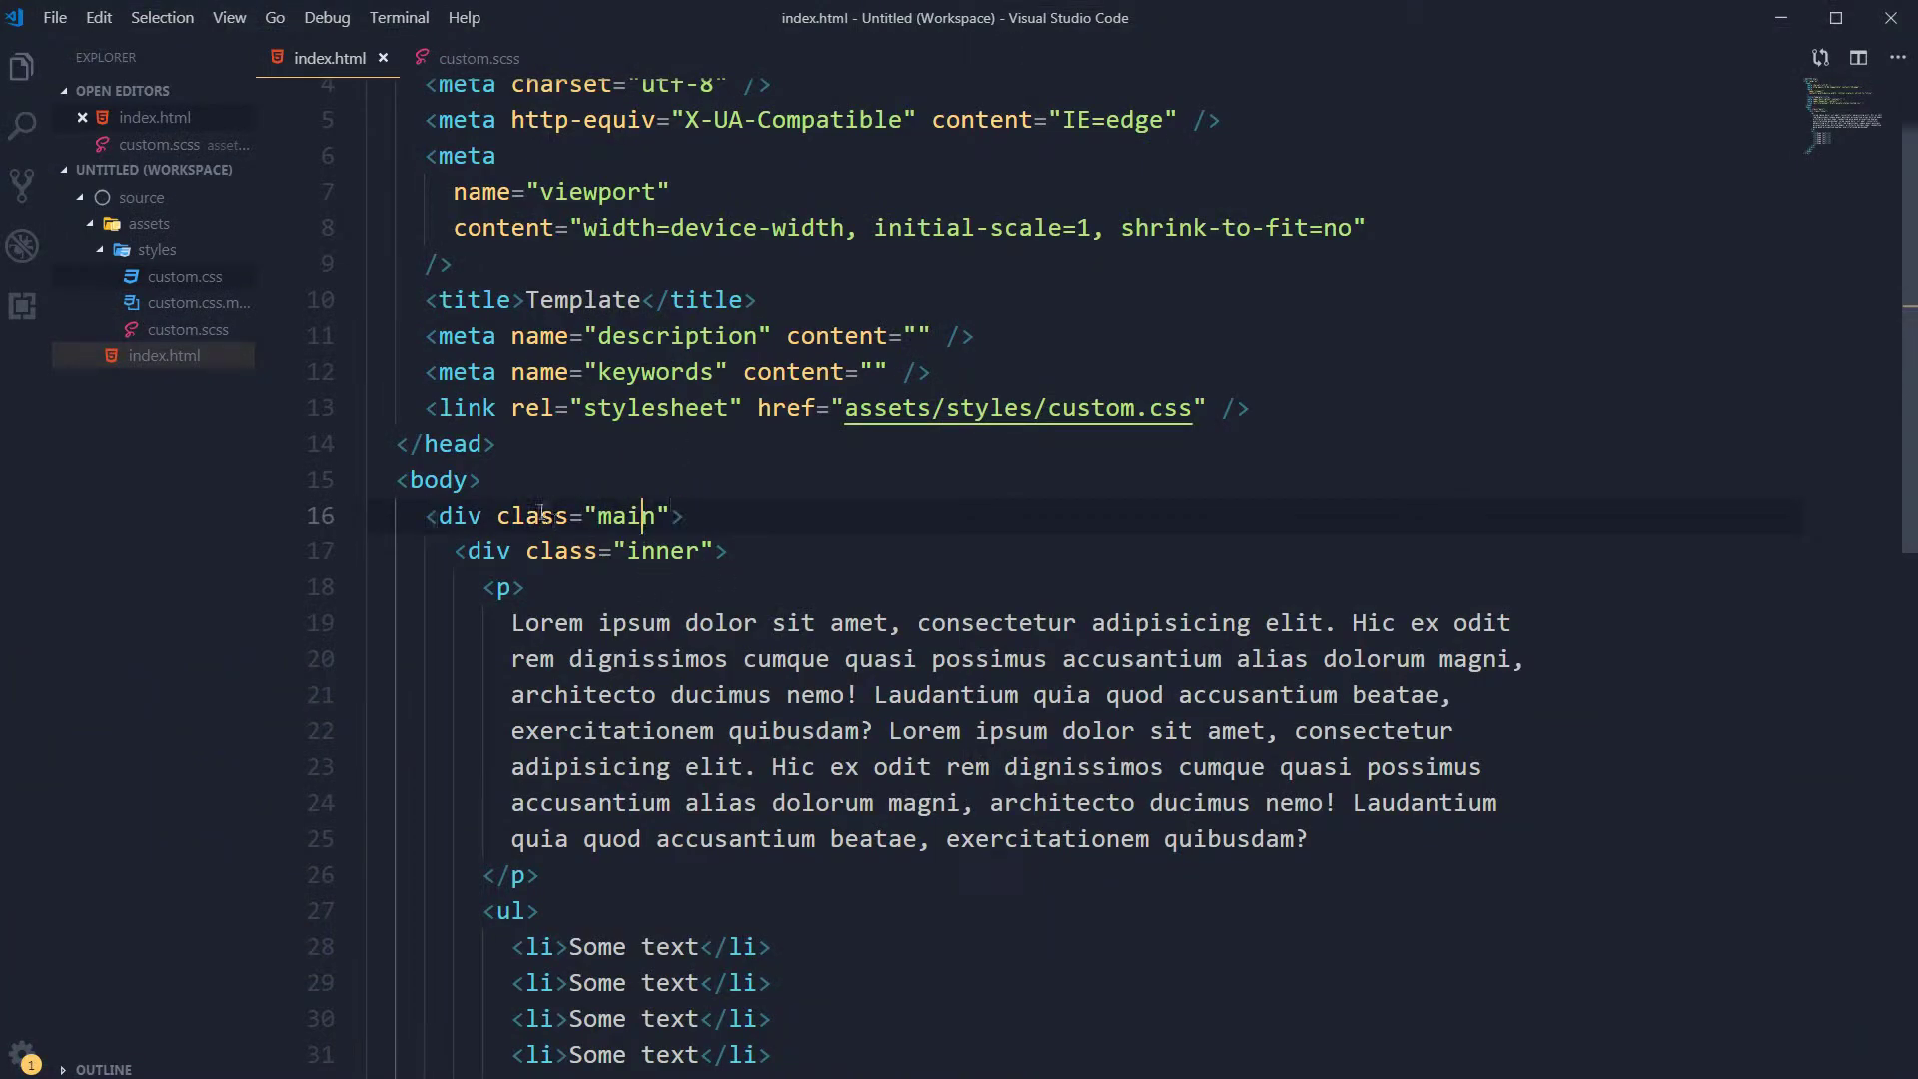
double_click(615, 515)
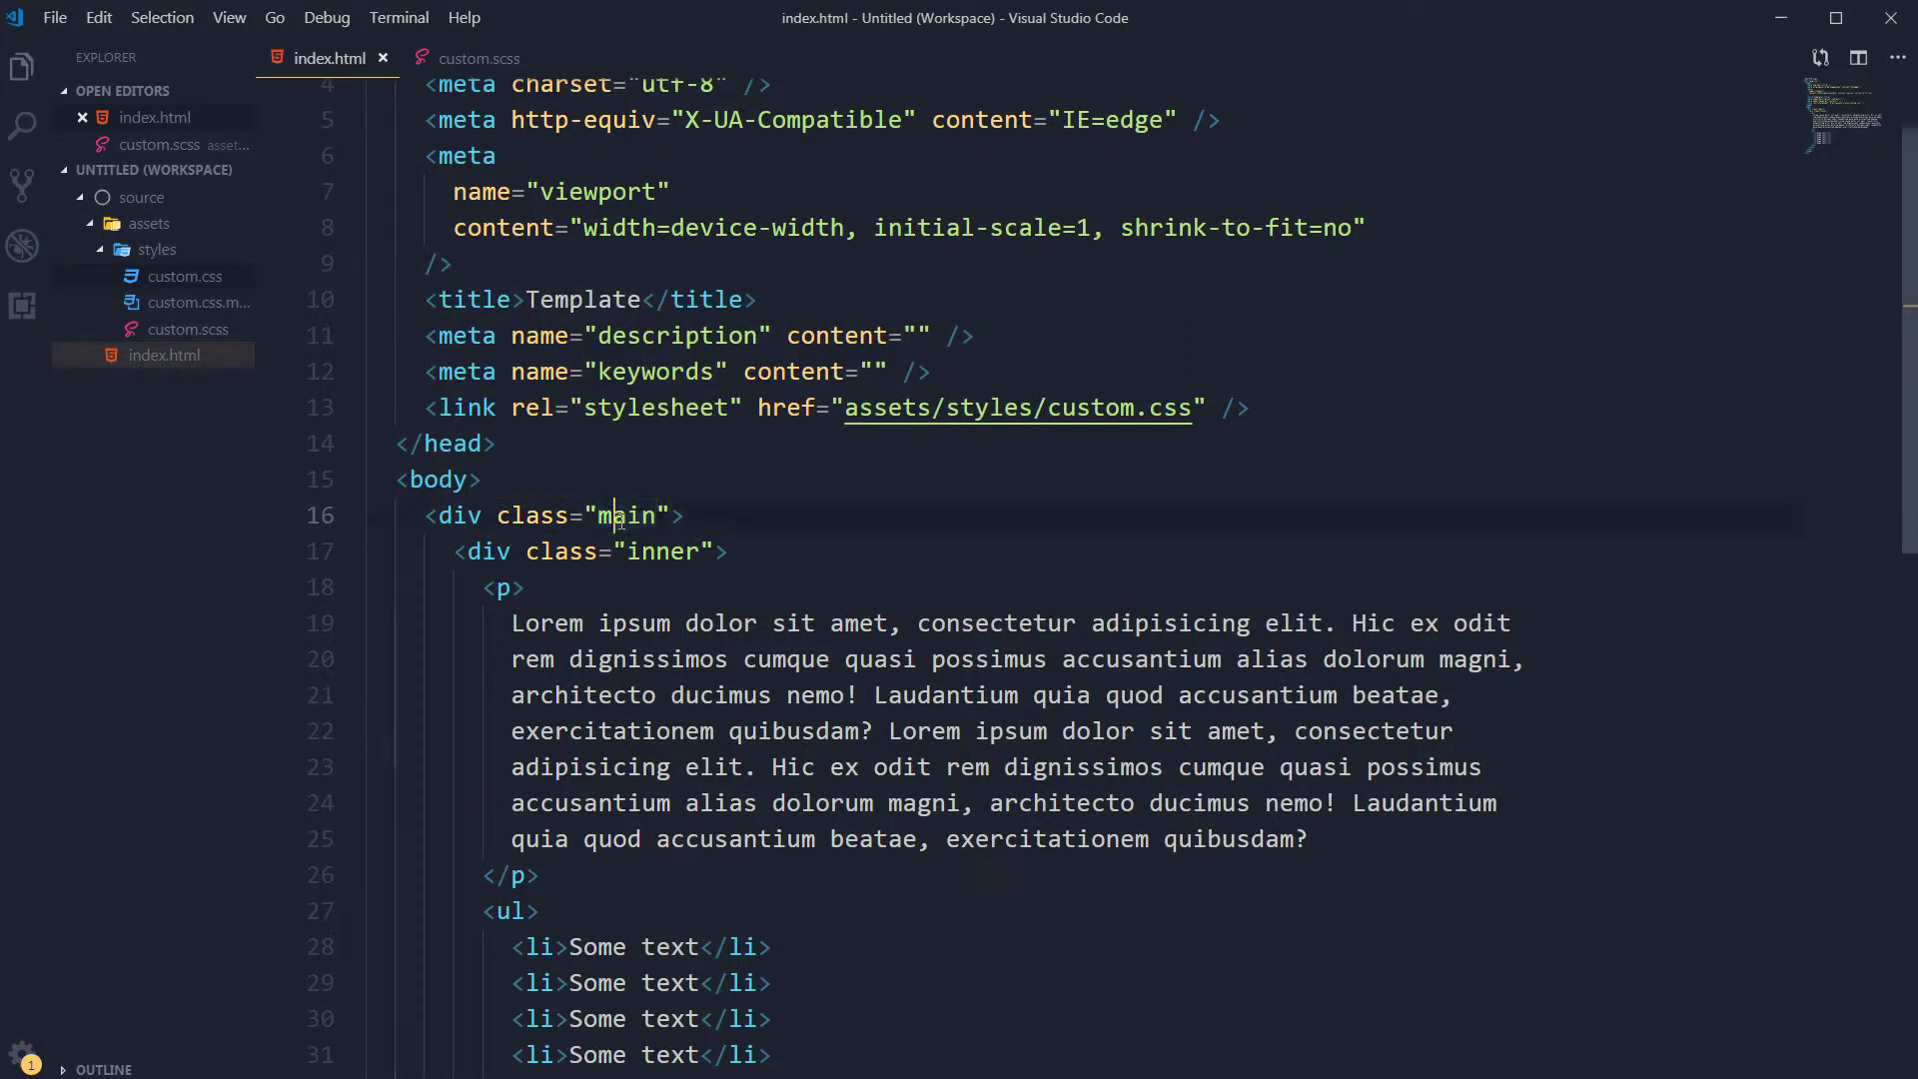
left_click(734, 520)
Write a .main rule with 40px padding in custom.scss, save, and preview it in Chrome
left_click(476, 60)
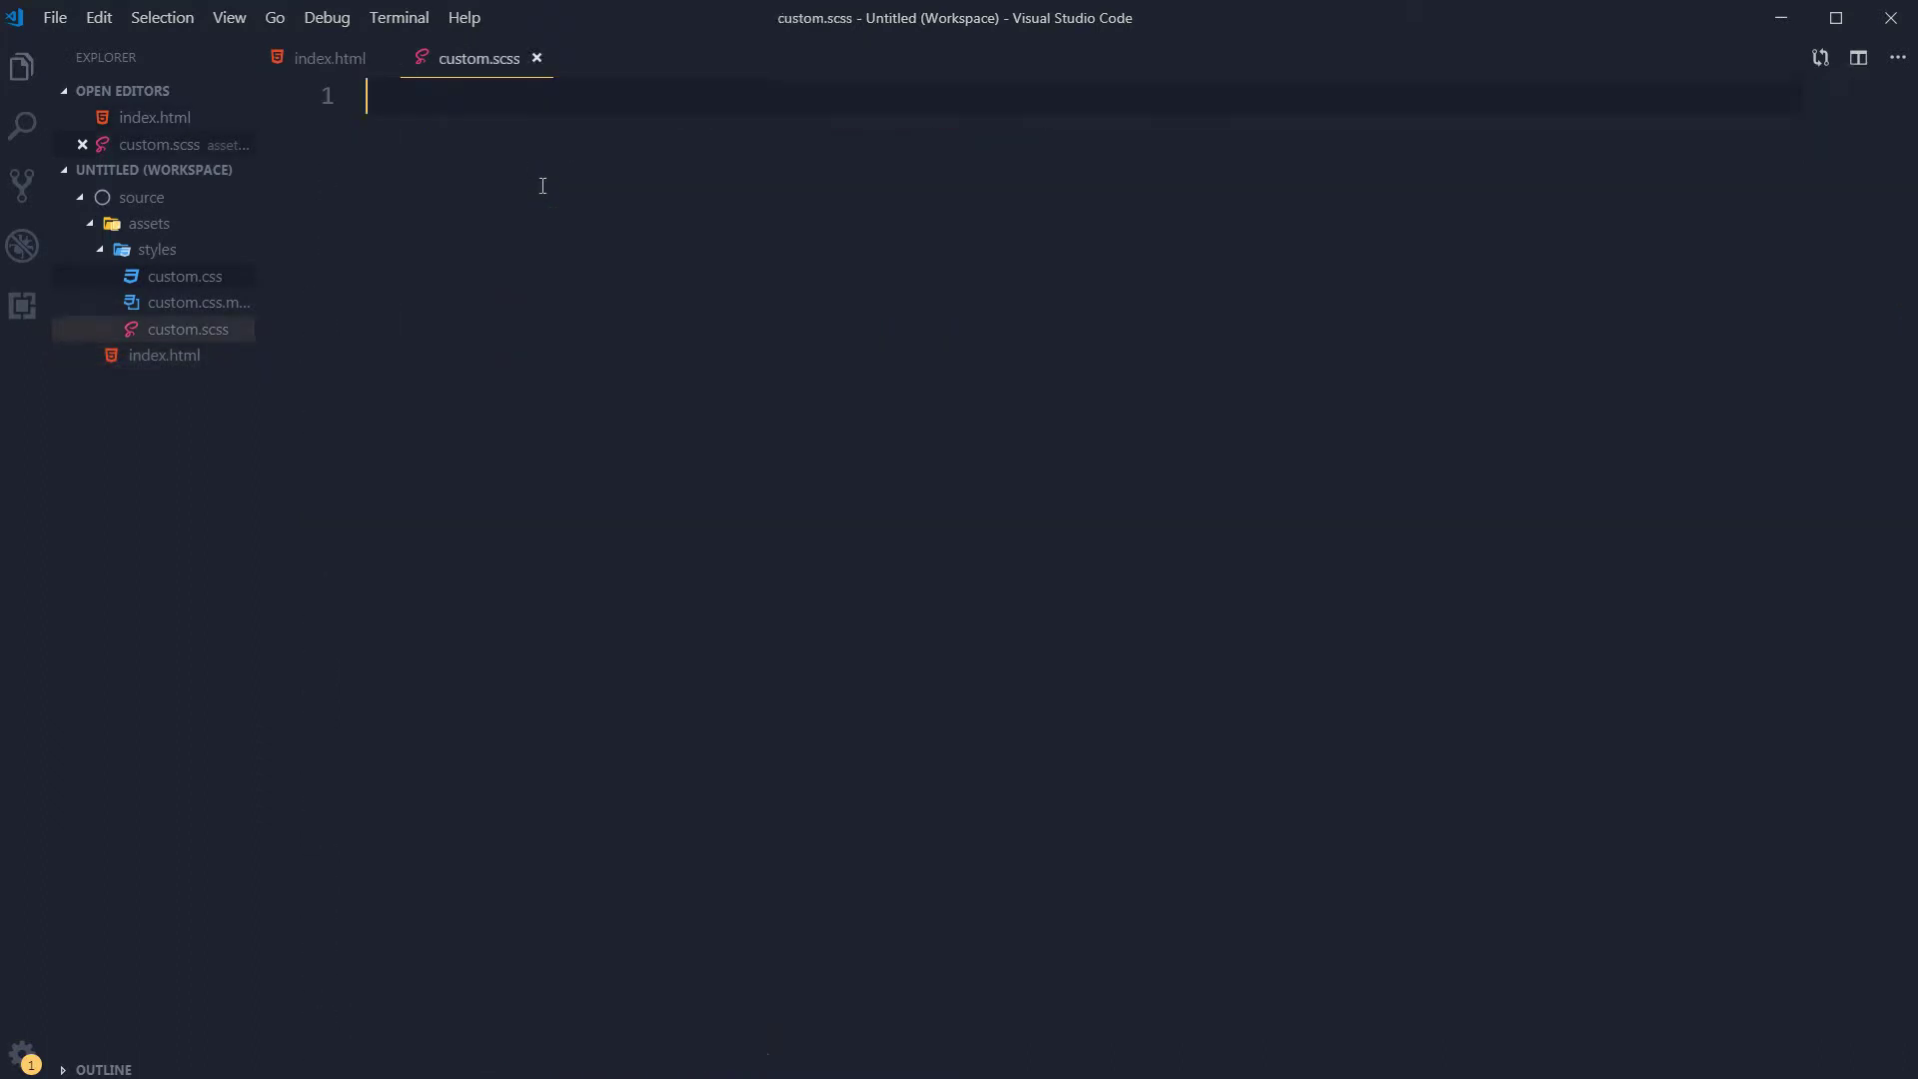
type(",")
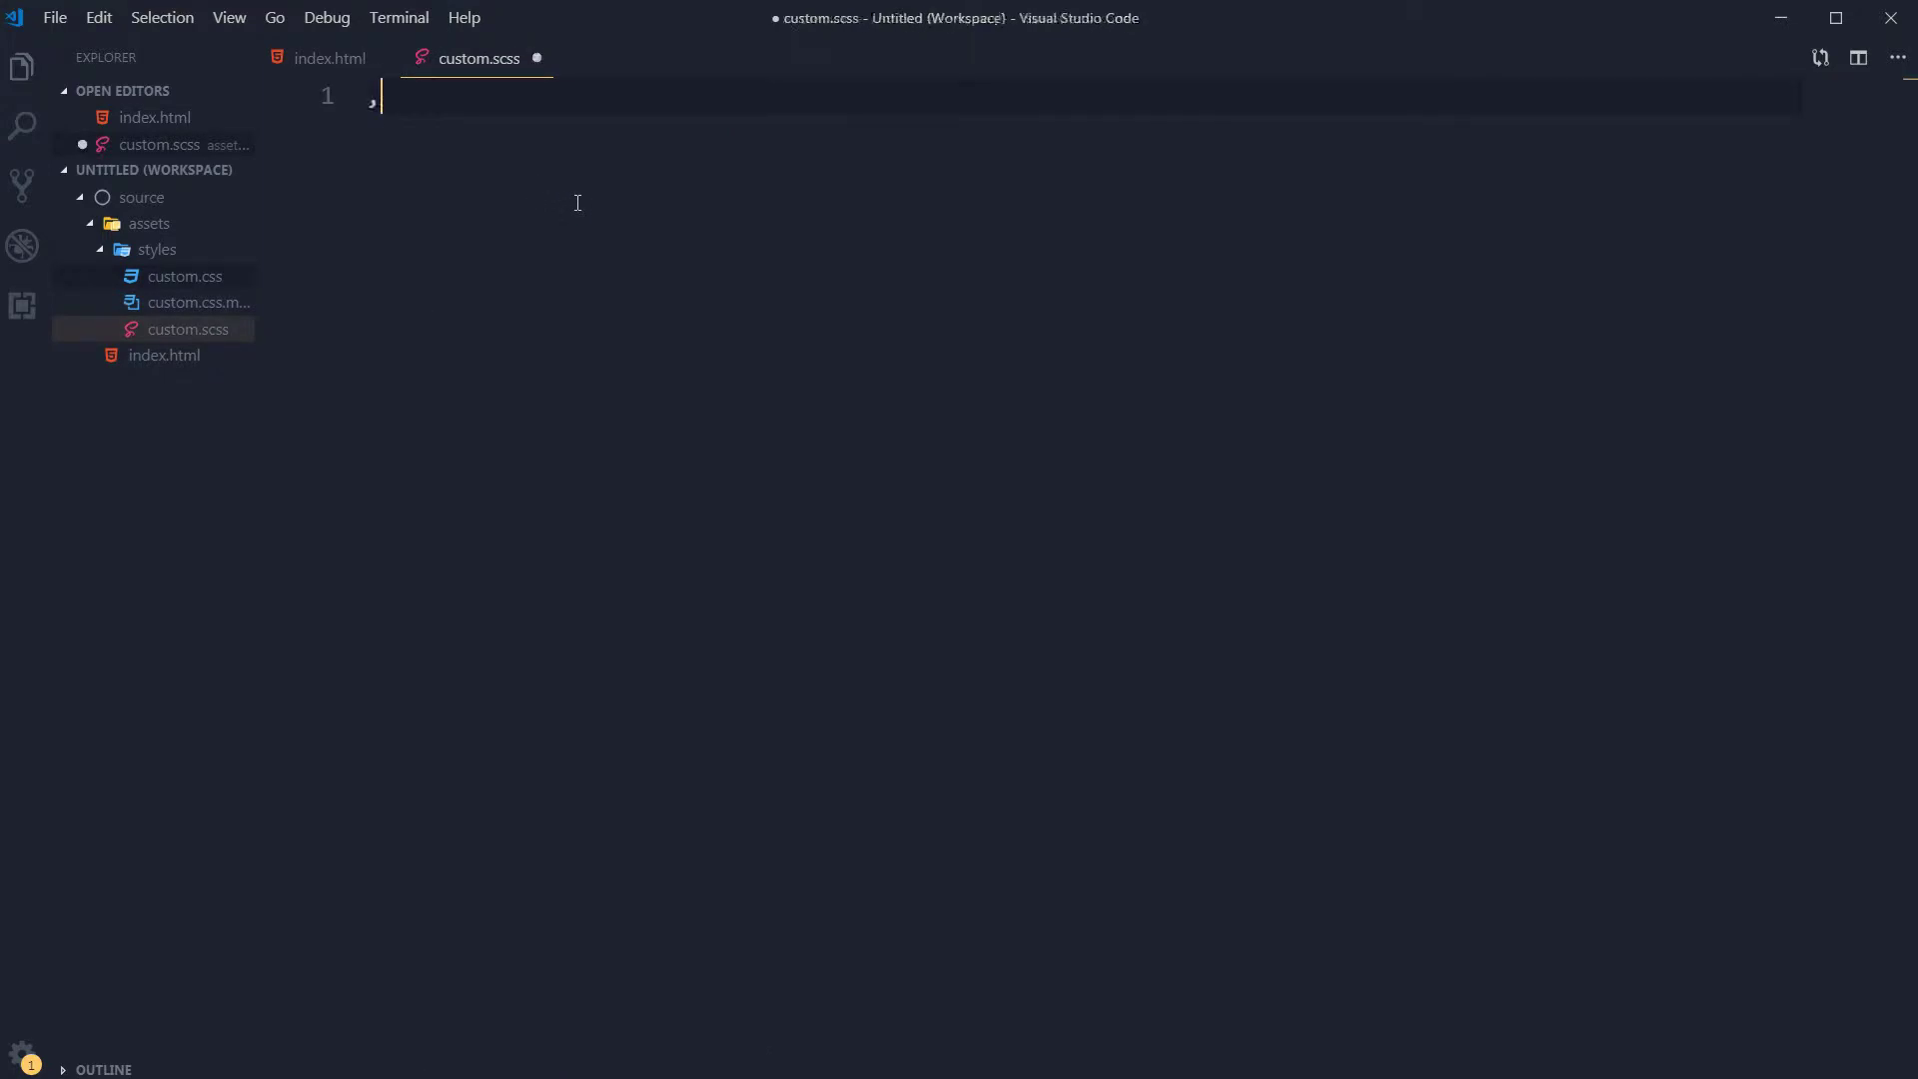
type("main")
key("ctrl+a")
key("BackSpace")
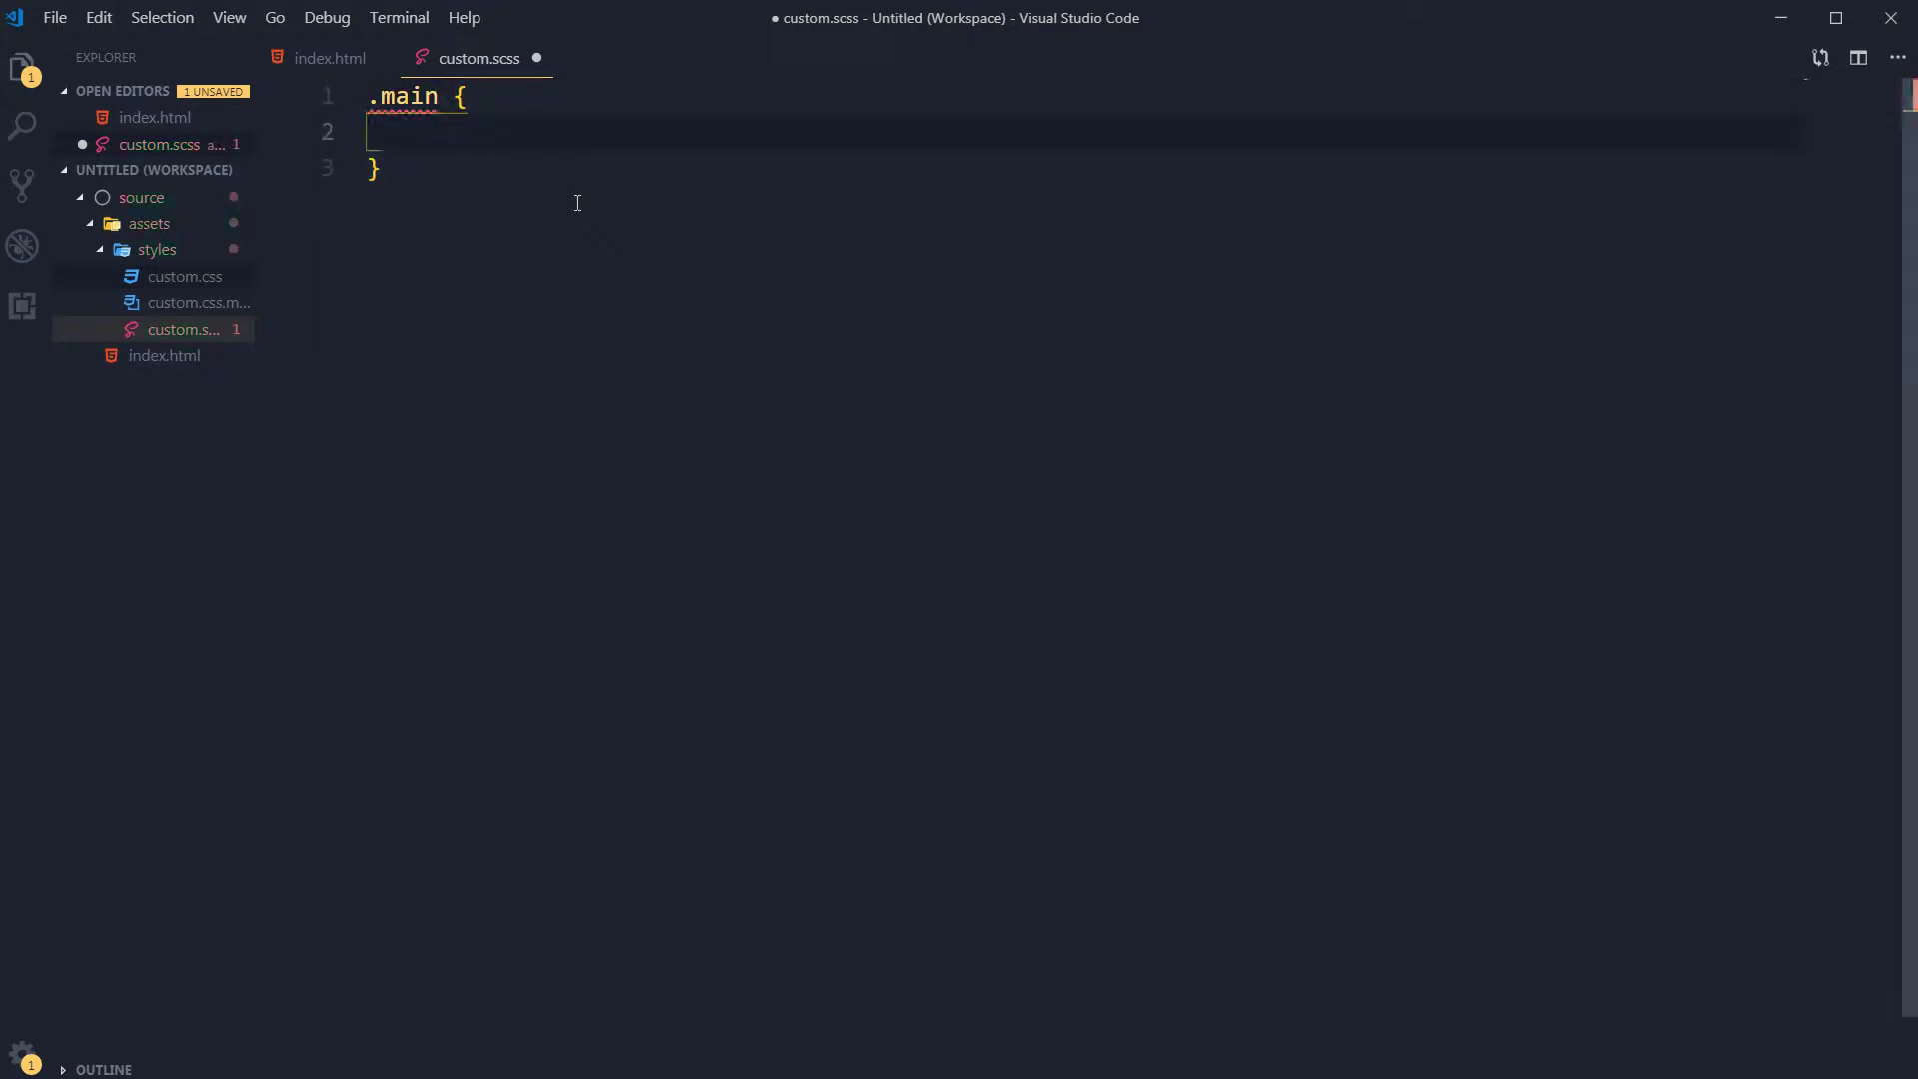
type("padding: ")
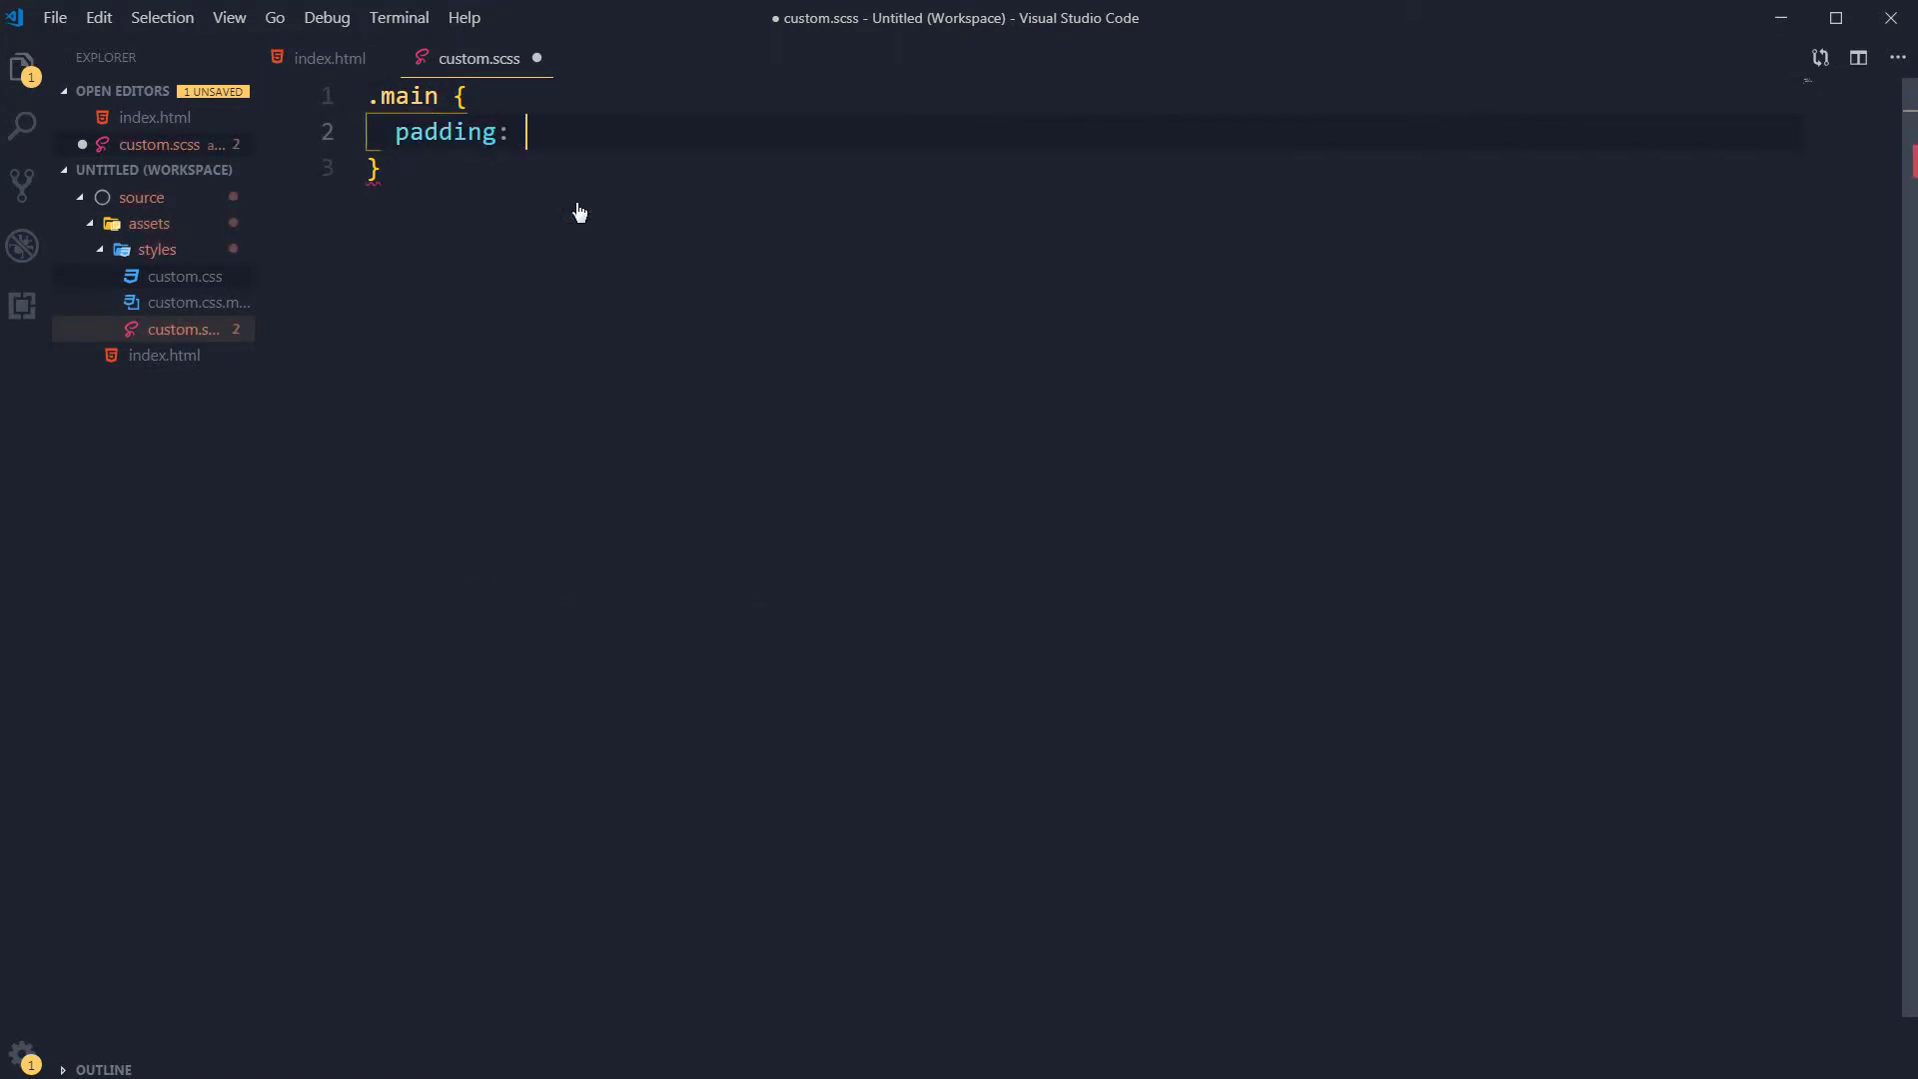
type("40px")
type(";")
key("ctrl+s")
key("alt+Tab")
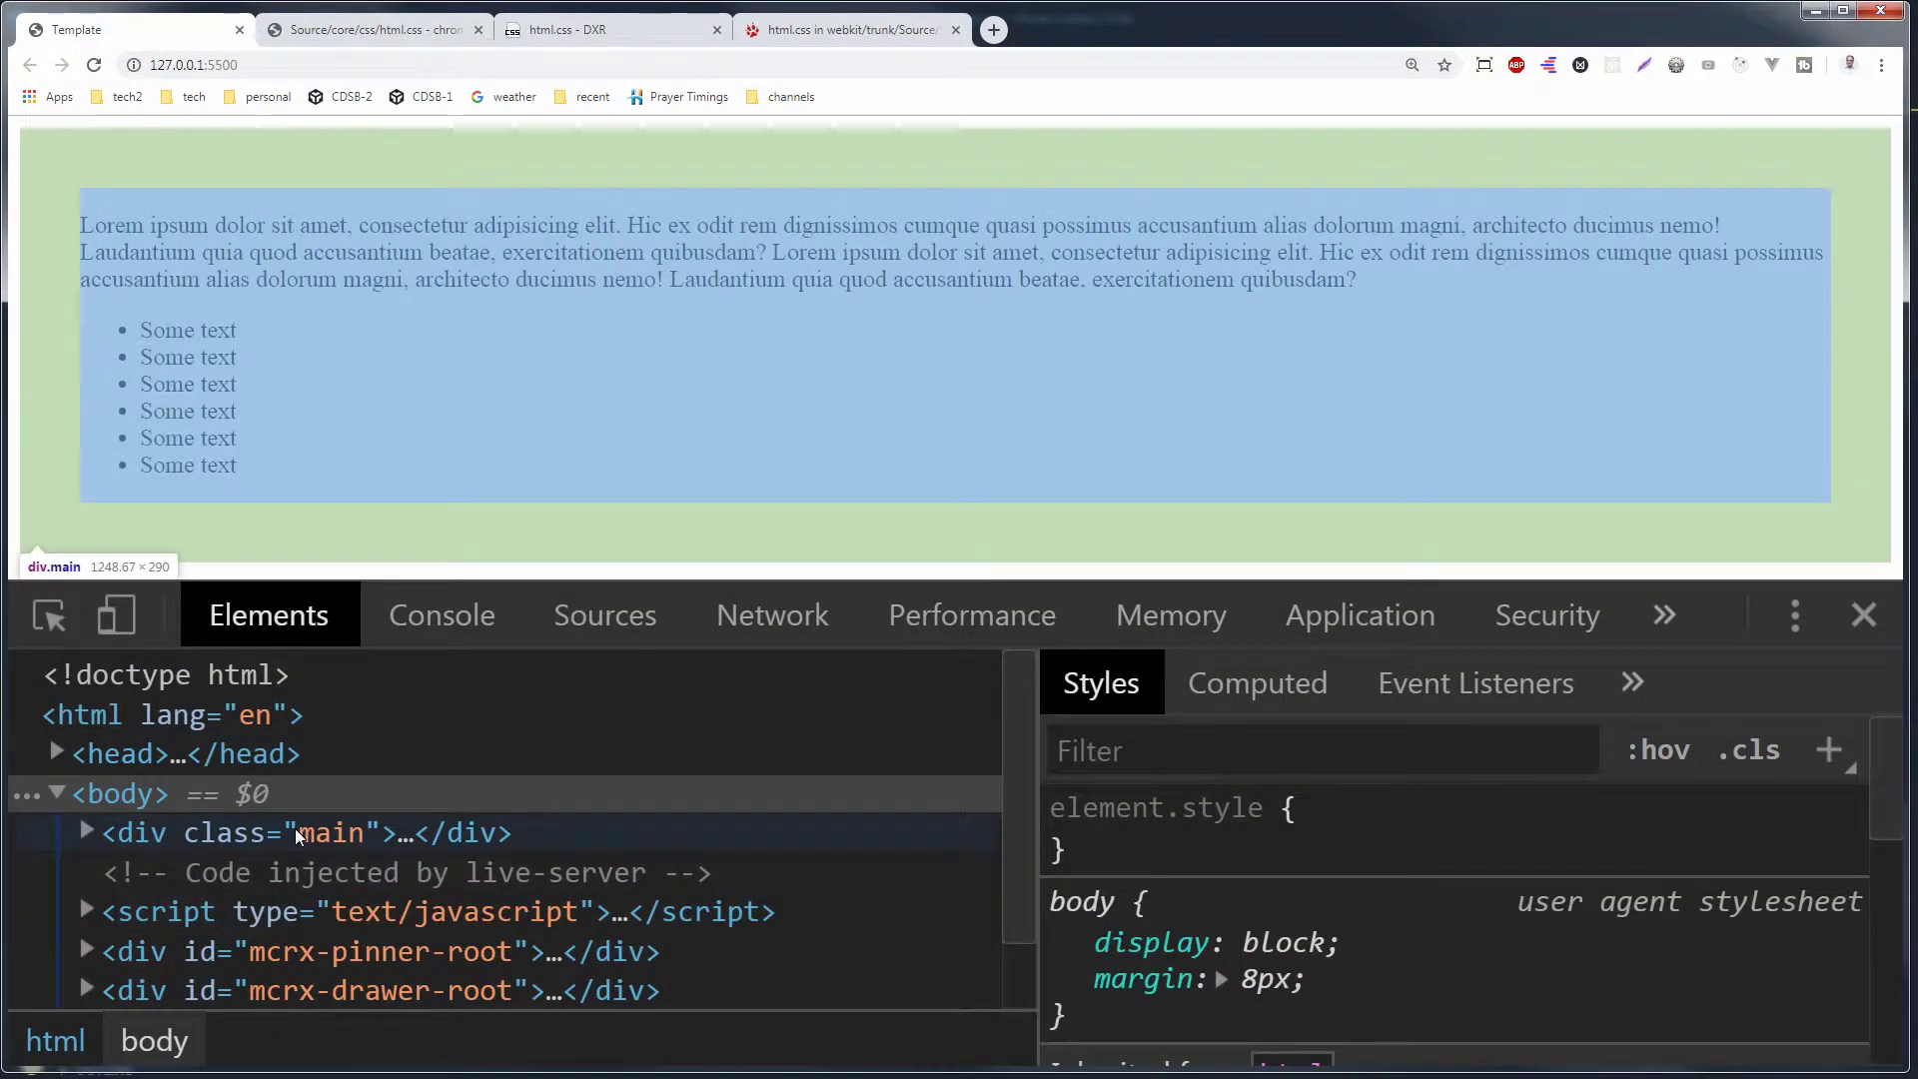
Add width: 100% to the .main rule, save, and check the page in Chrome
key("alt+Tab")
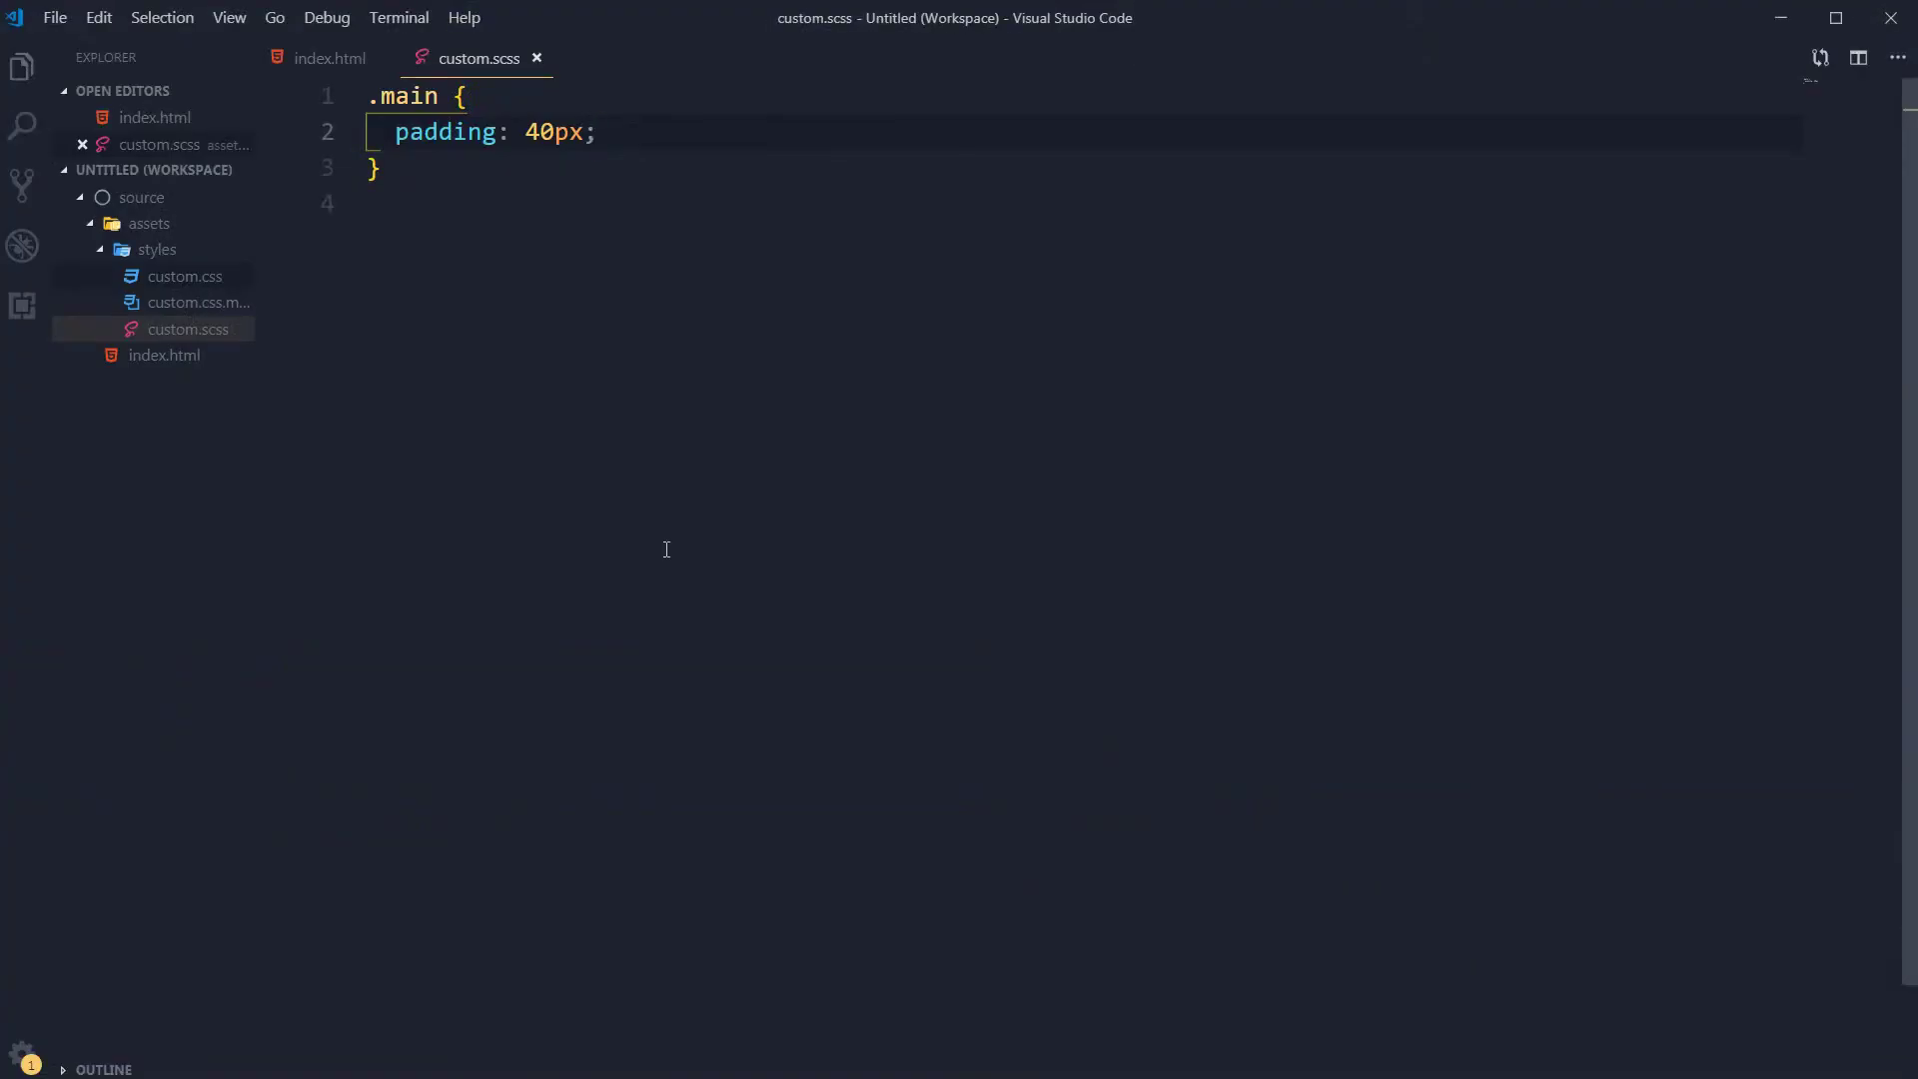
key("Return")
type("width: ")
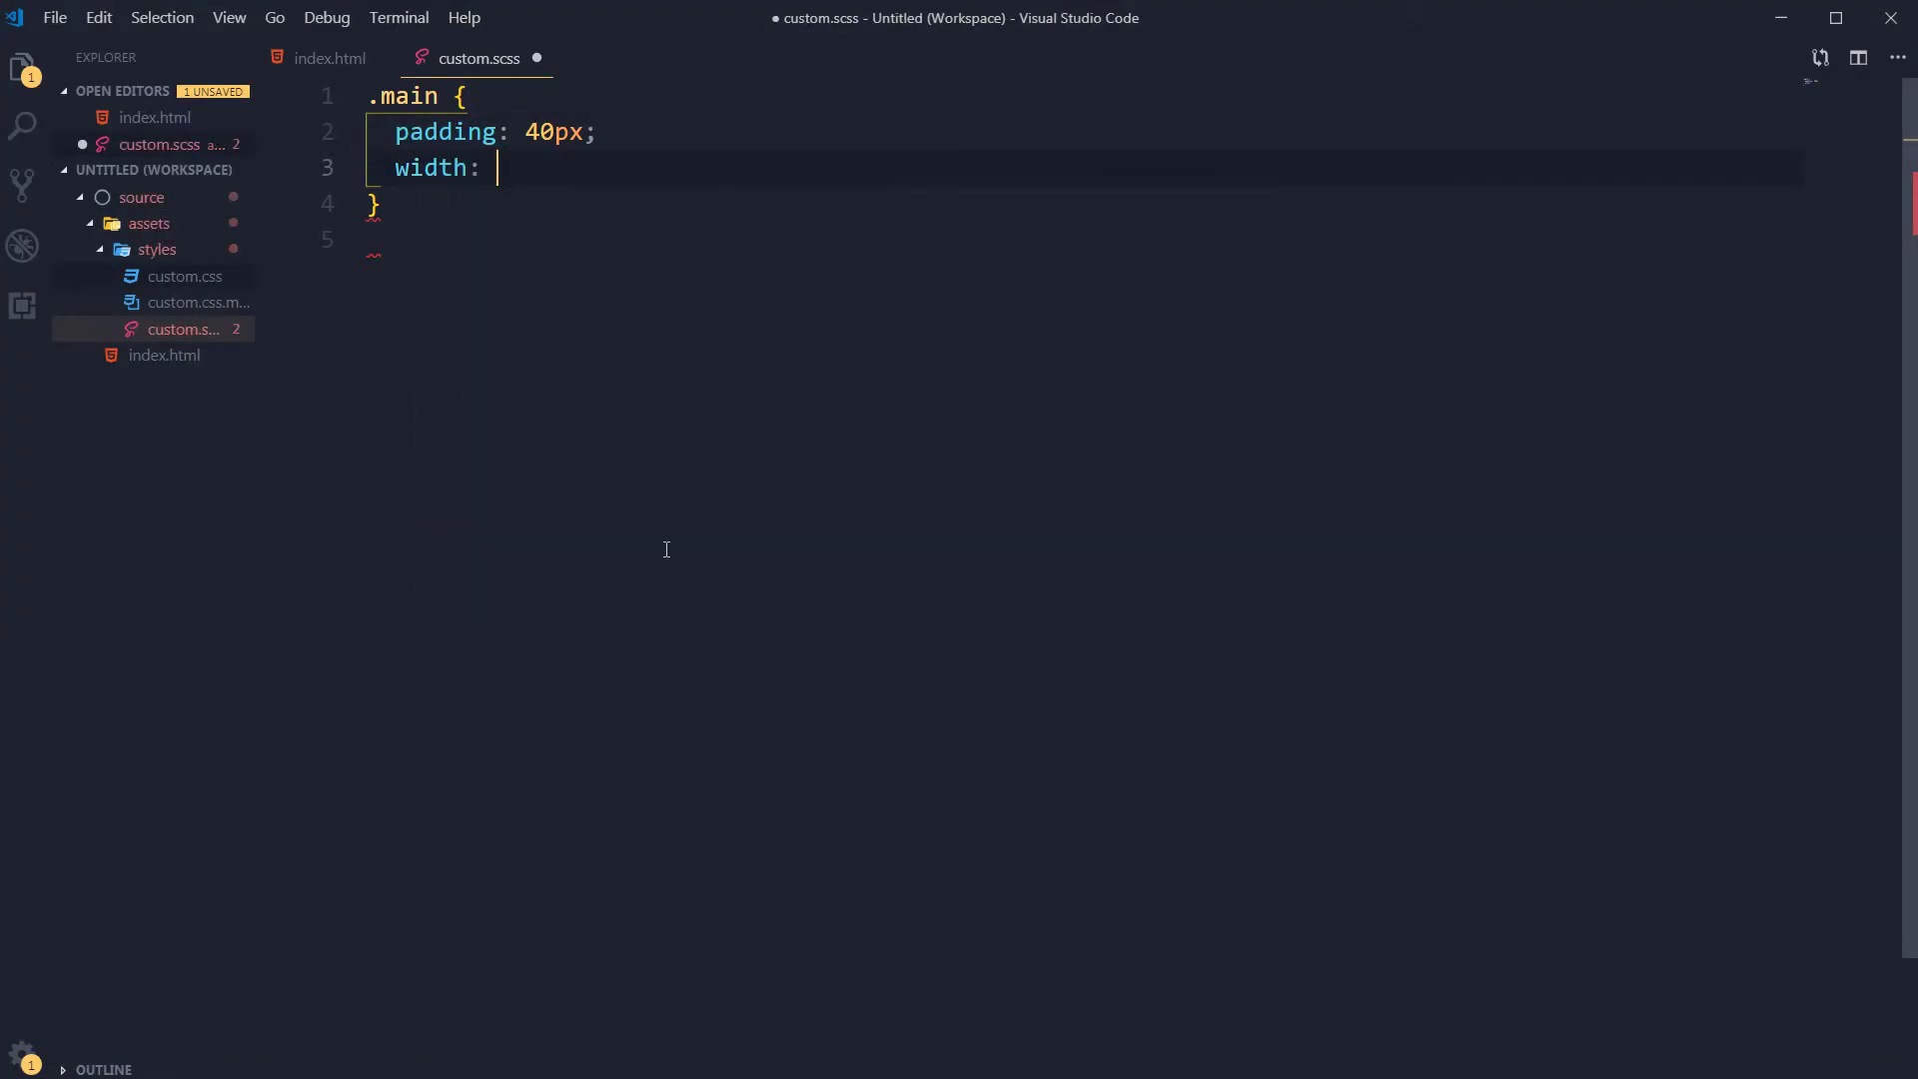
type("100%;")
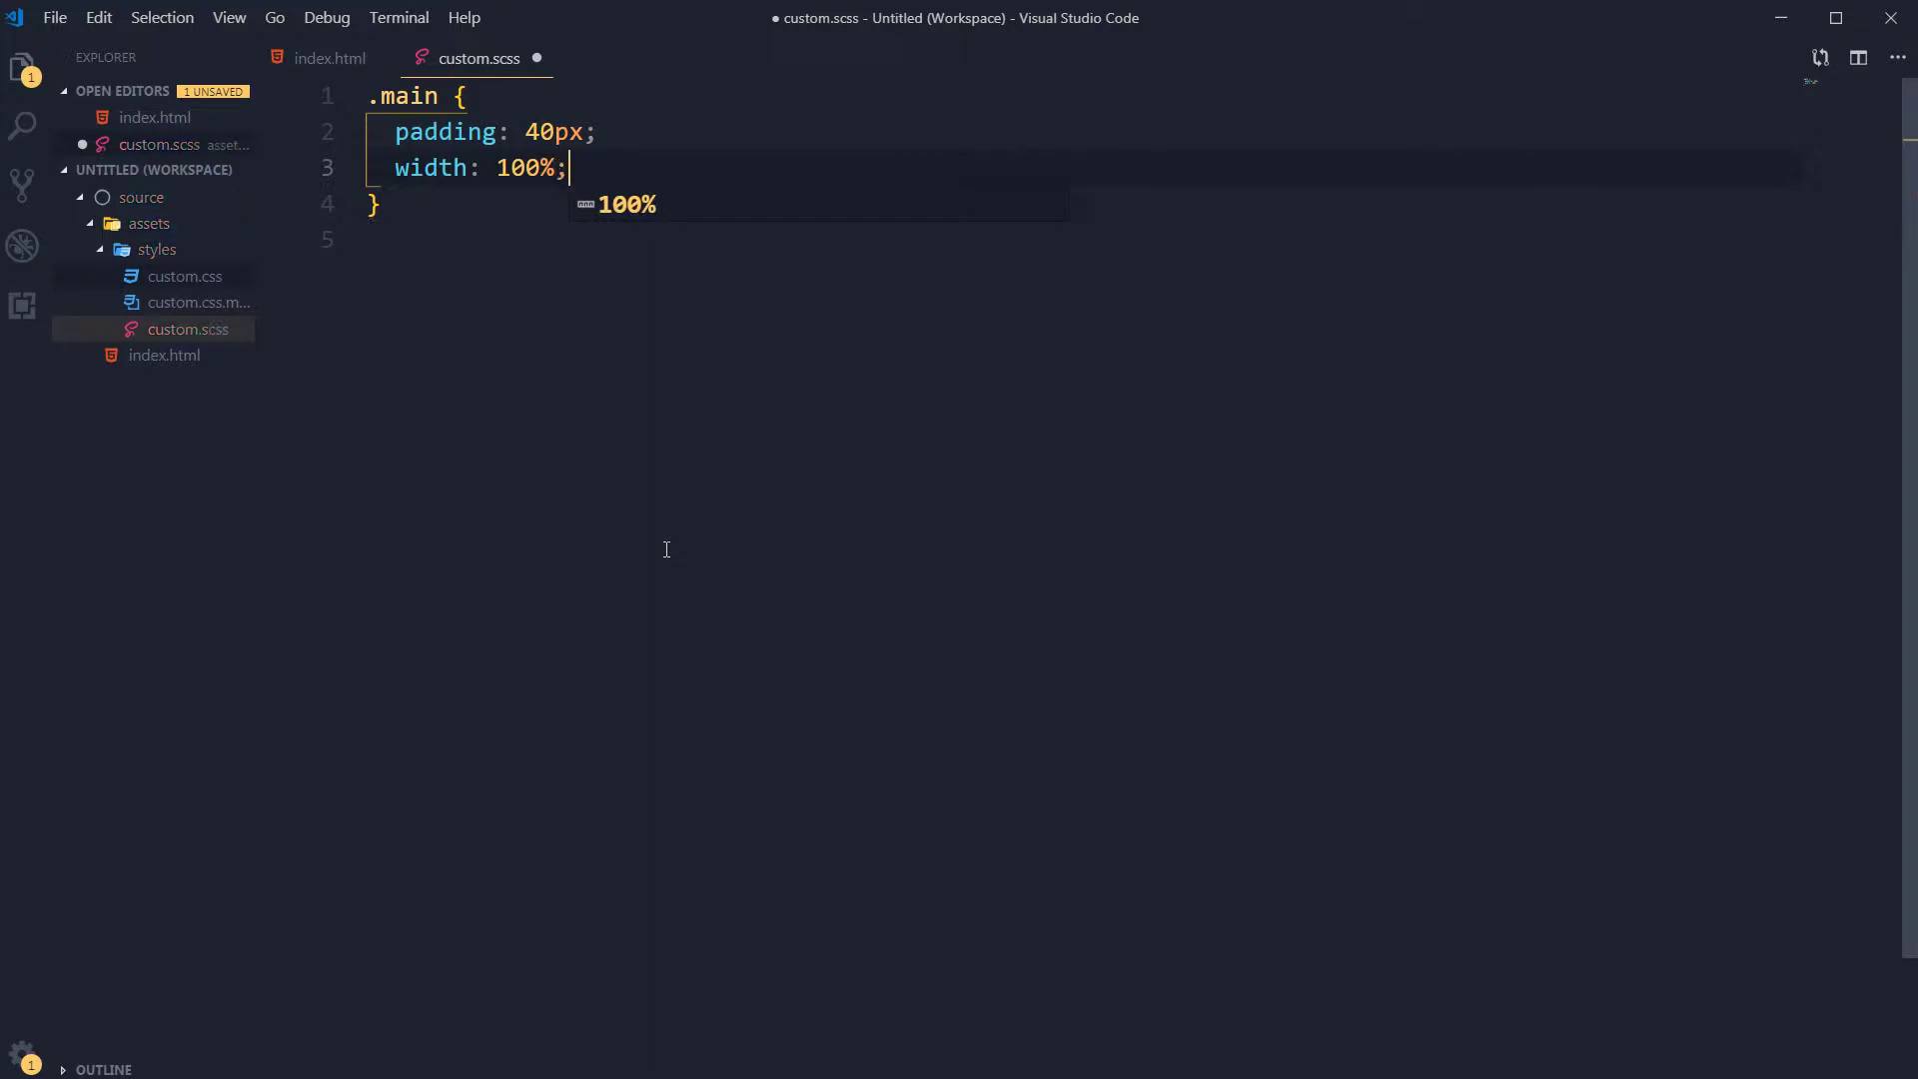
key("ctrl+s")
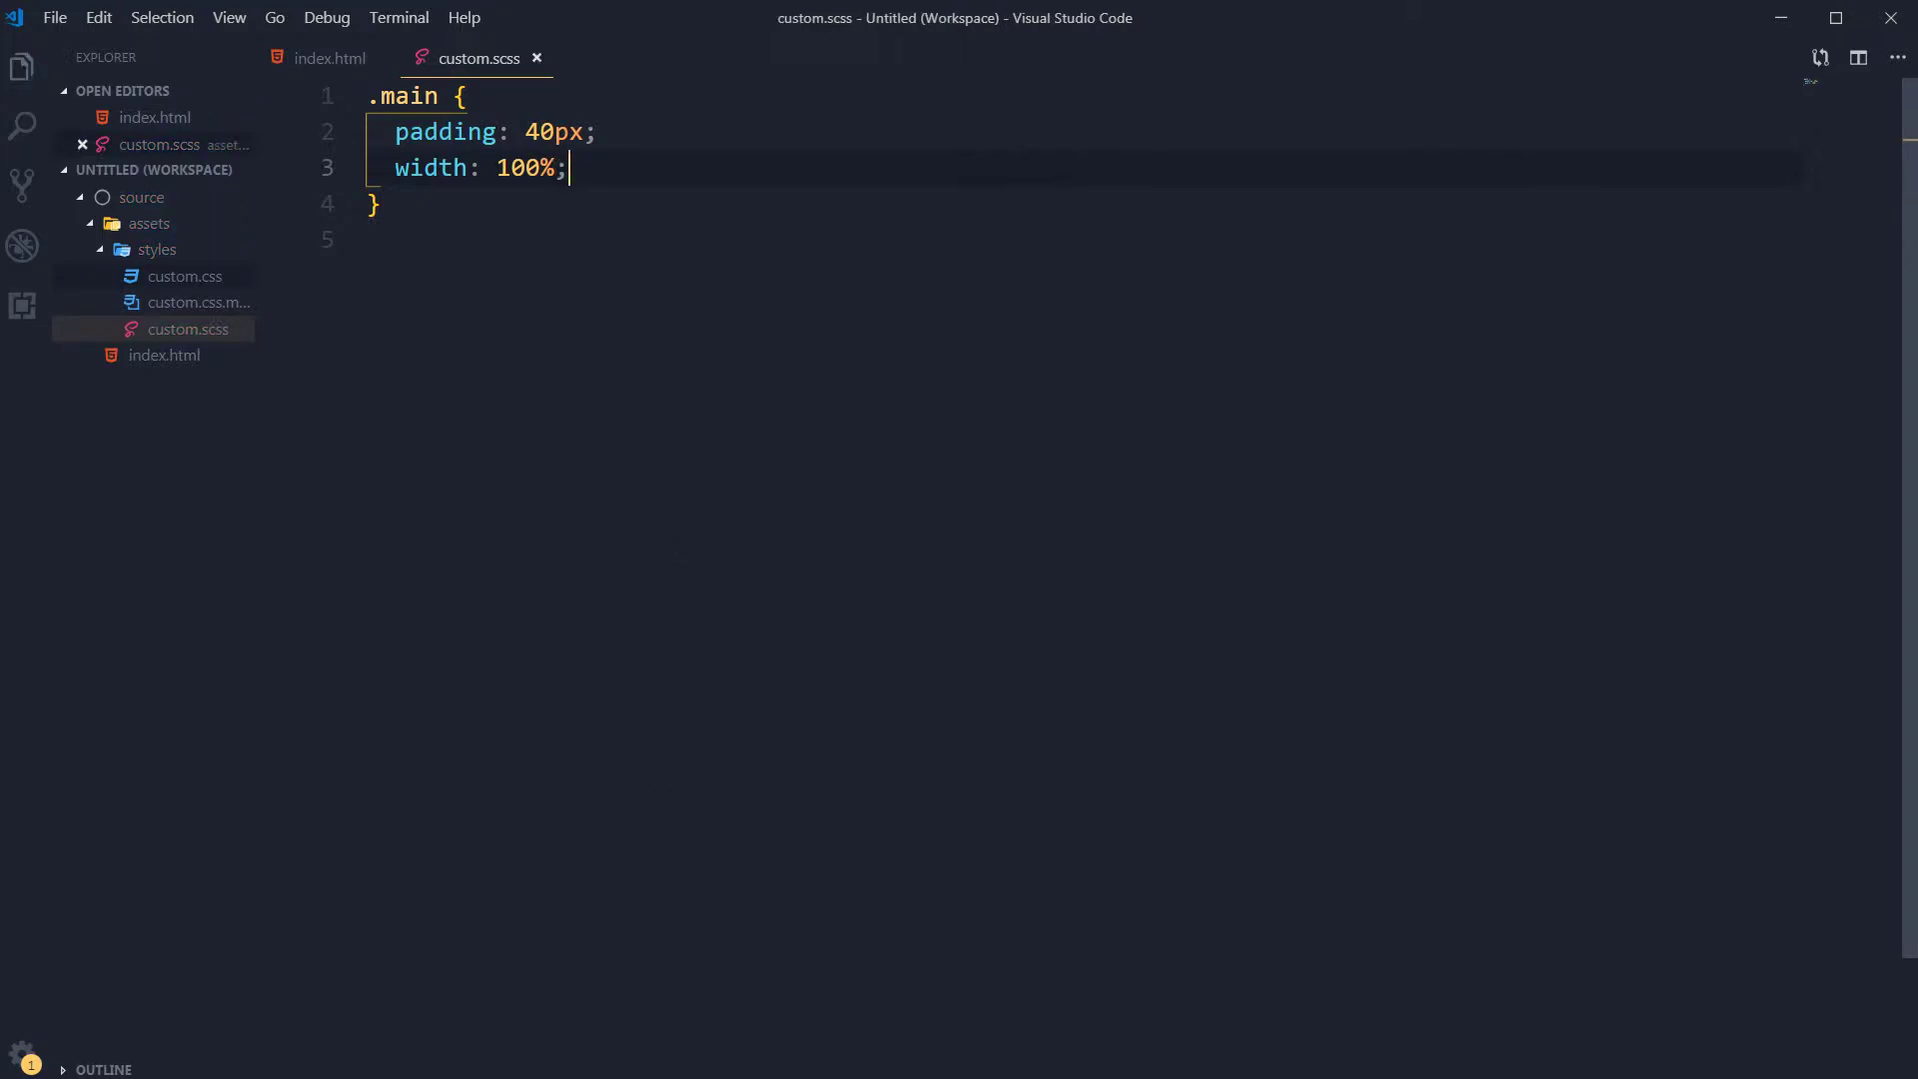
key("alt+Tab")
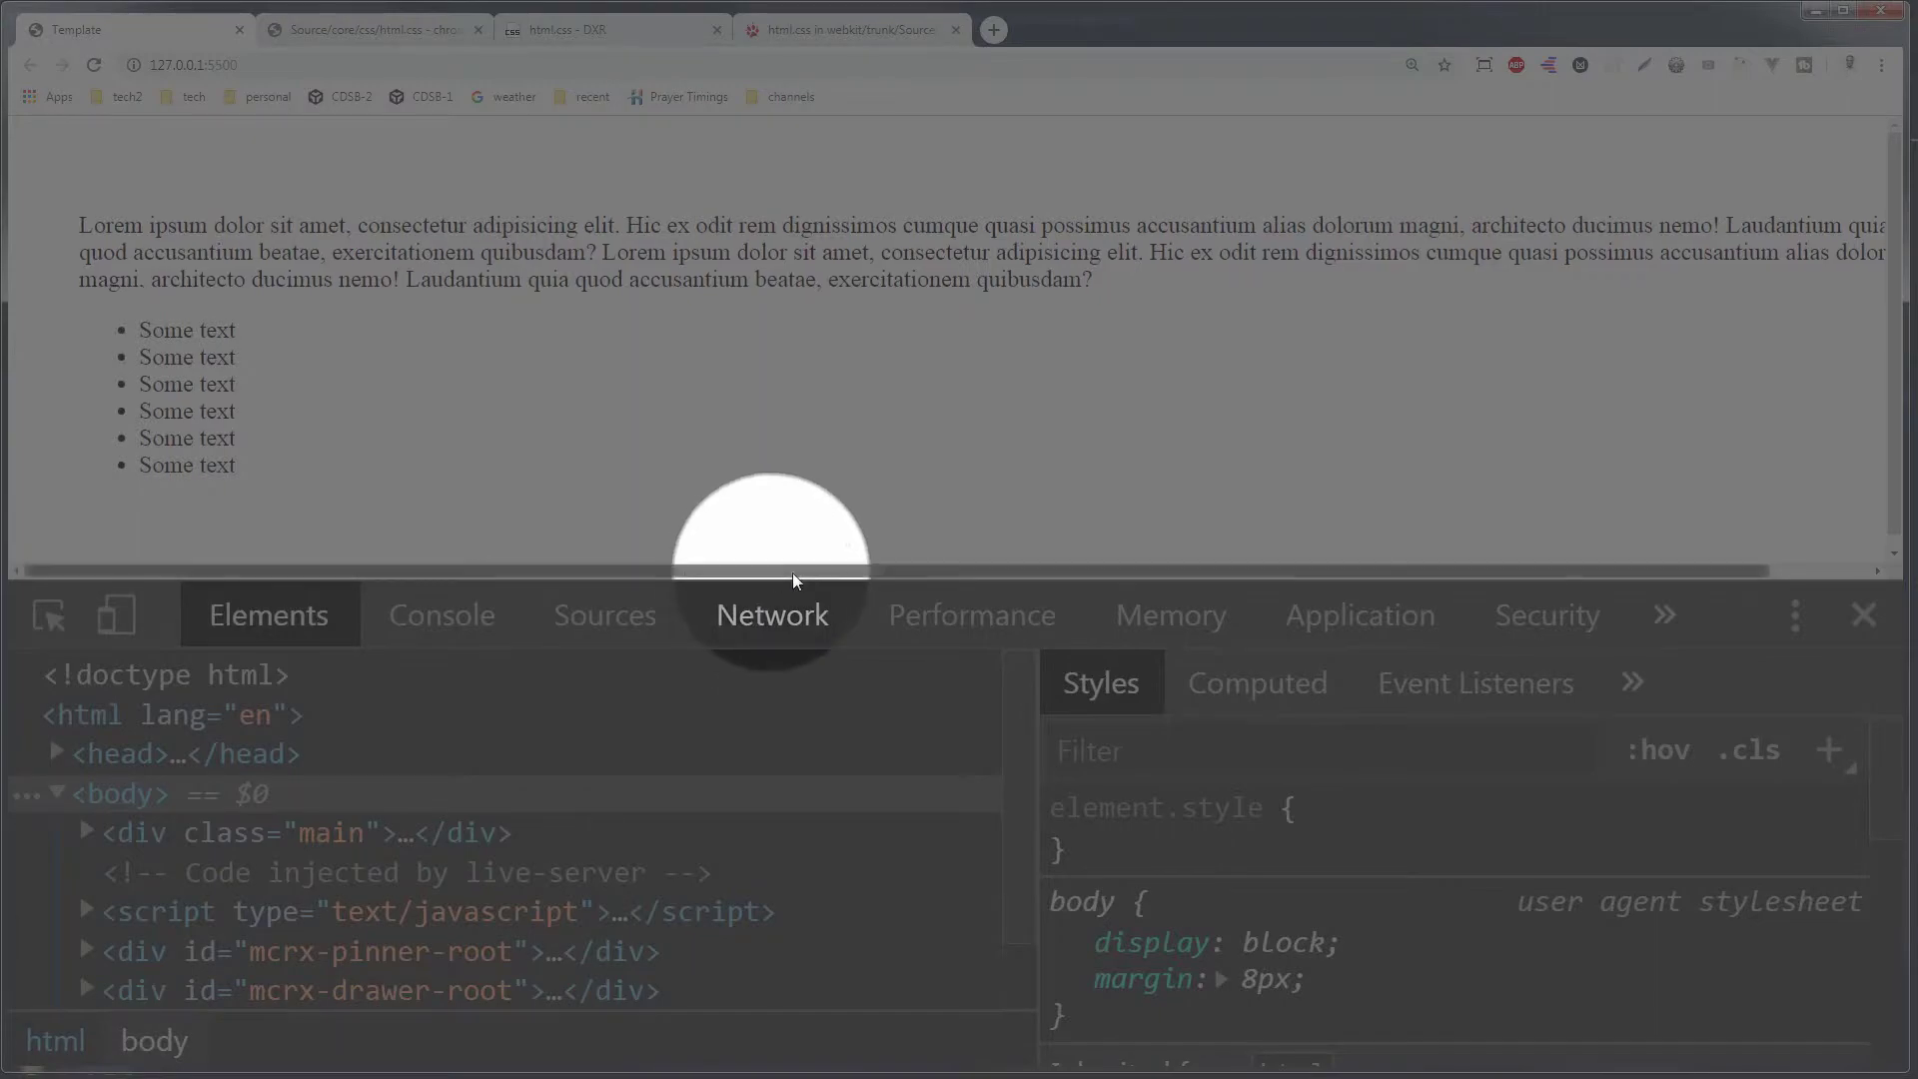
left_click_drag(794, 572, 753, 569)
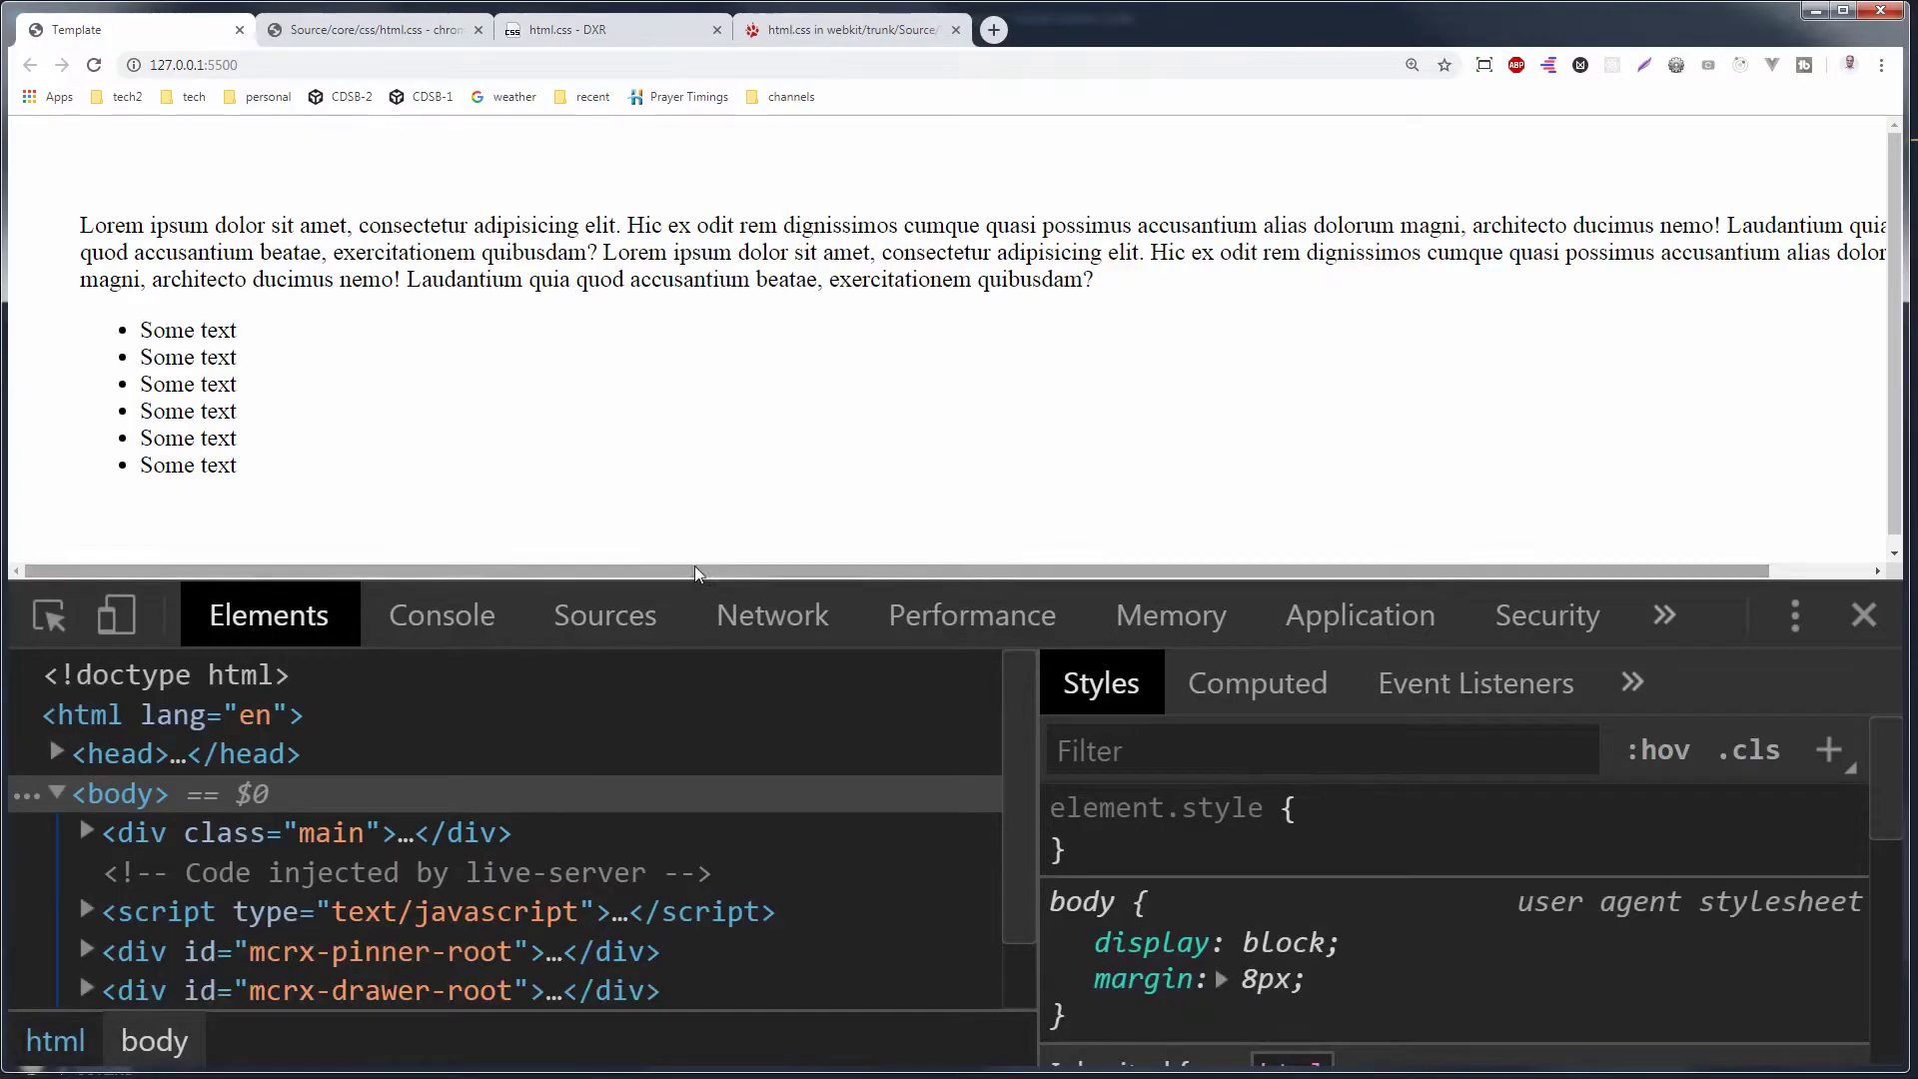
mouse_move(694, 565)
left_mouse_down()
mouse_move(975, 568)
mouse_move(409, 571)
left_mouse_up()
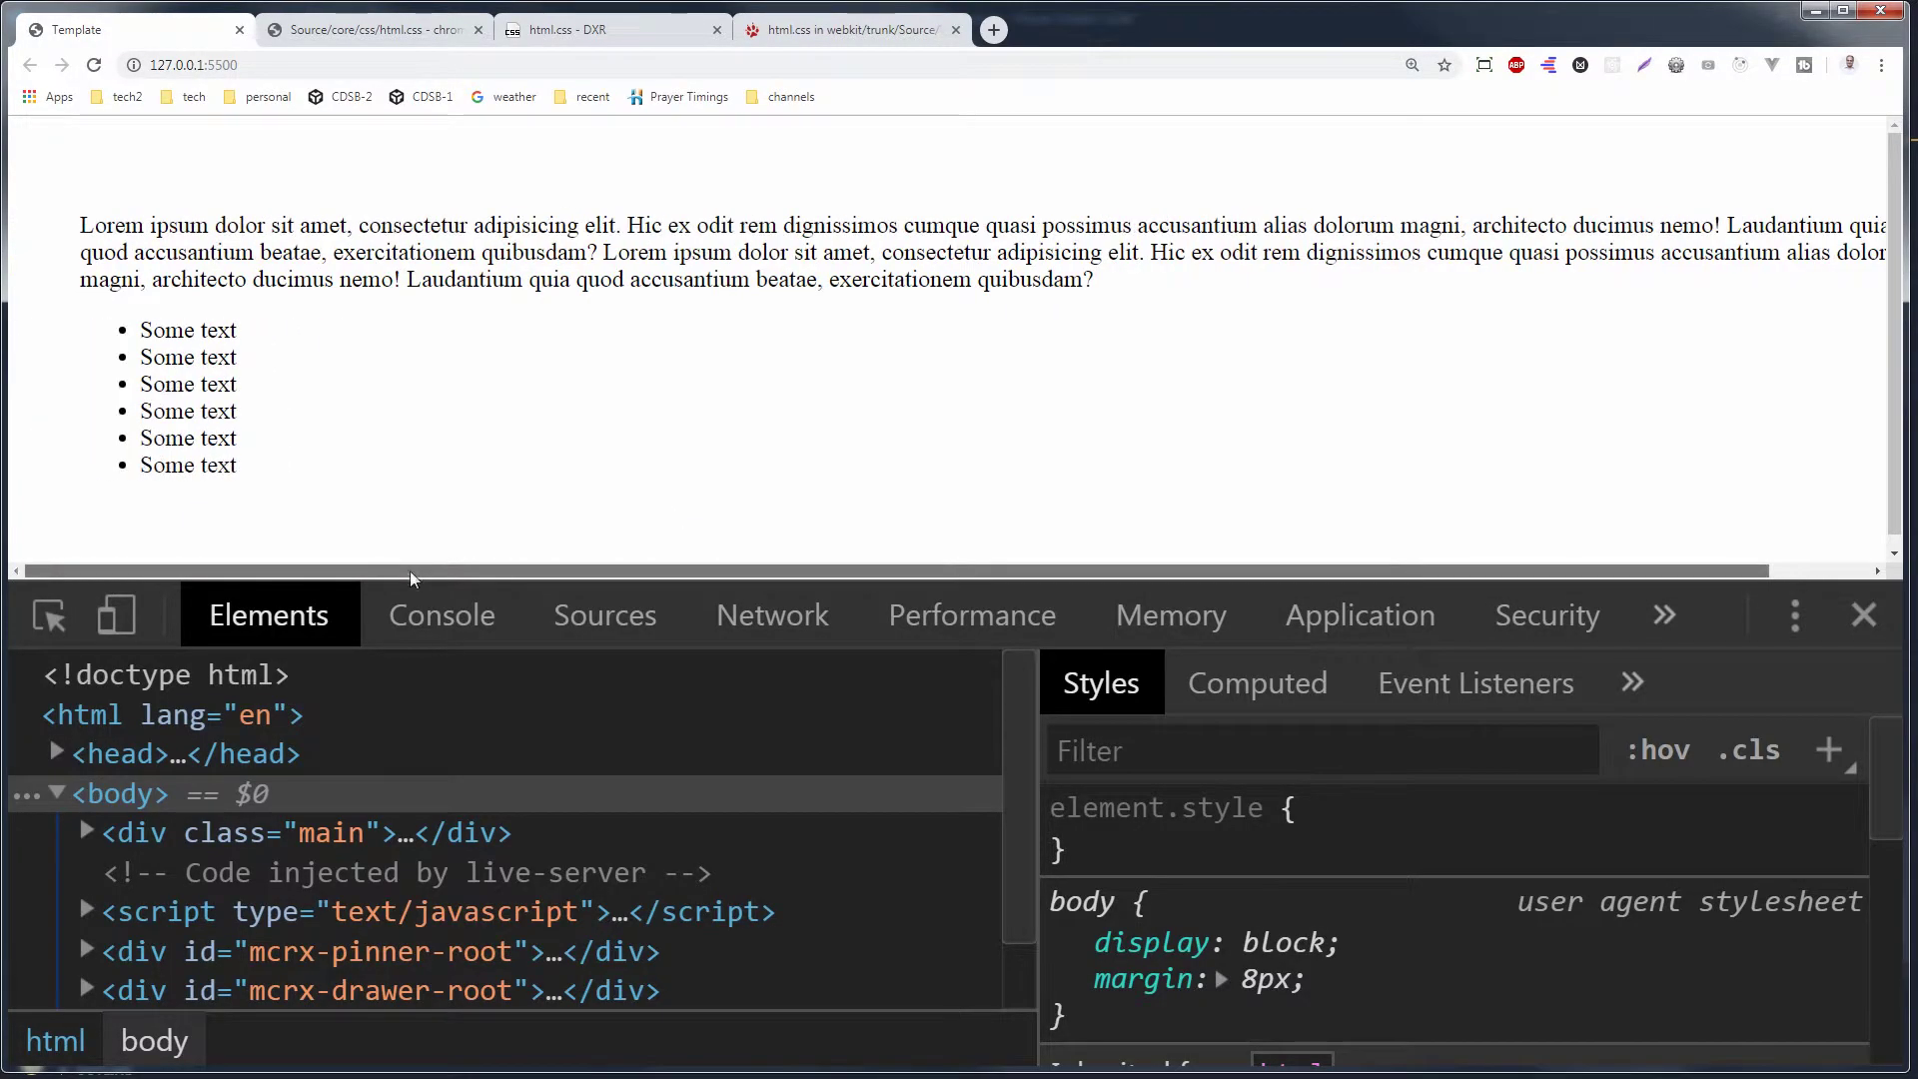
Inspect div.main in DevTools to see its 40px padding and 100% width, then return to VS Code
right_click(488, 246)
left_click(558, 524)
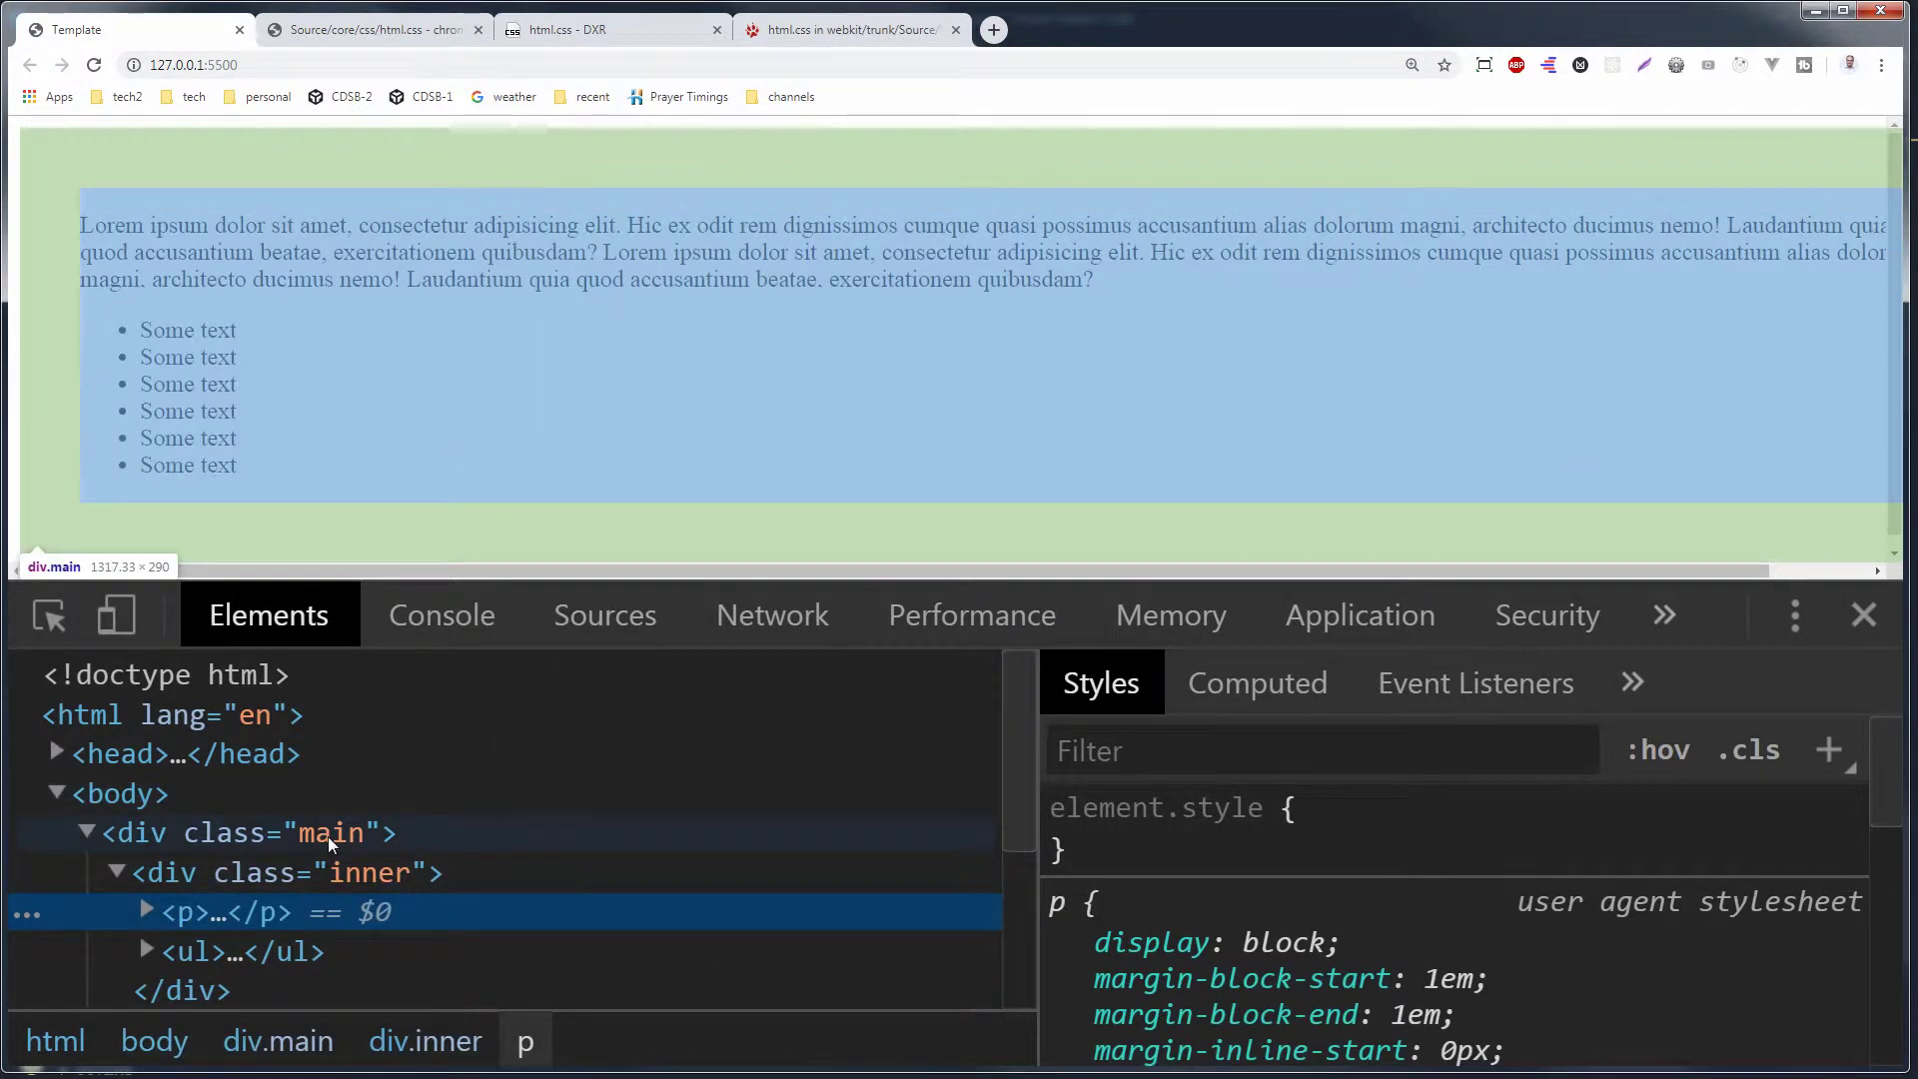
left_click(327, 836)
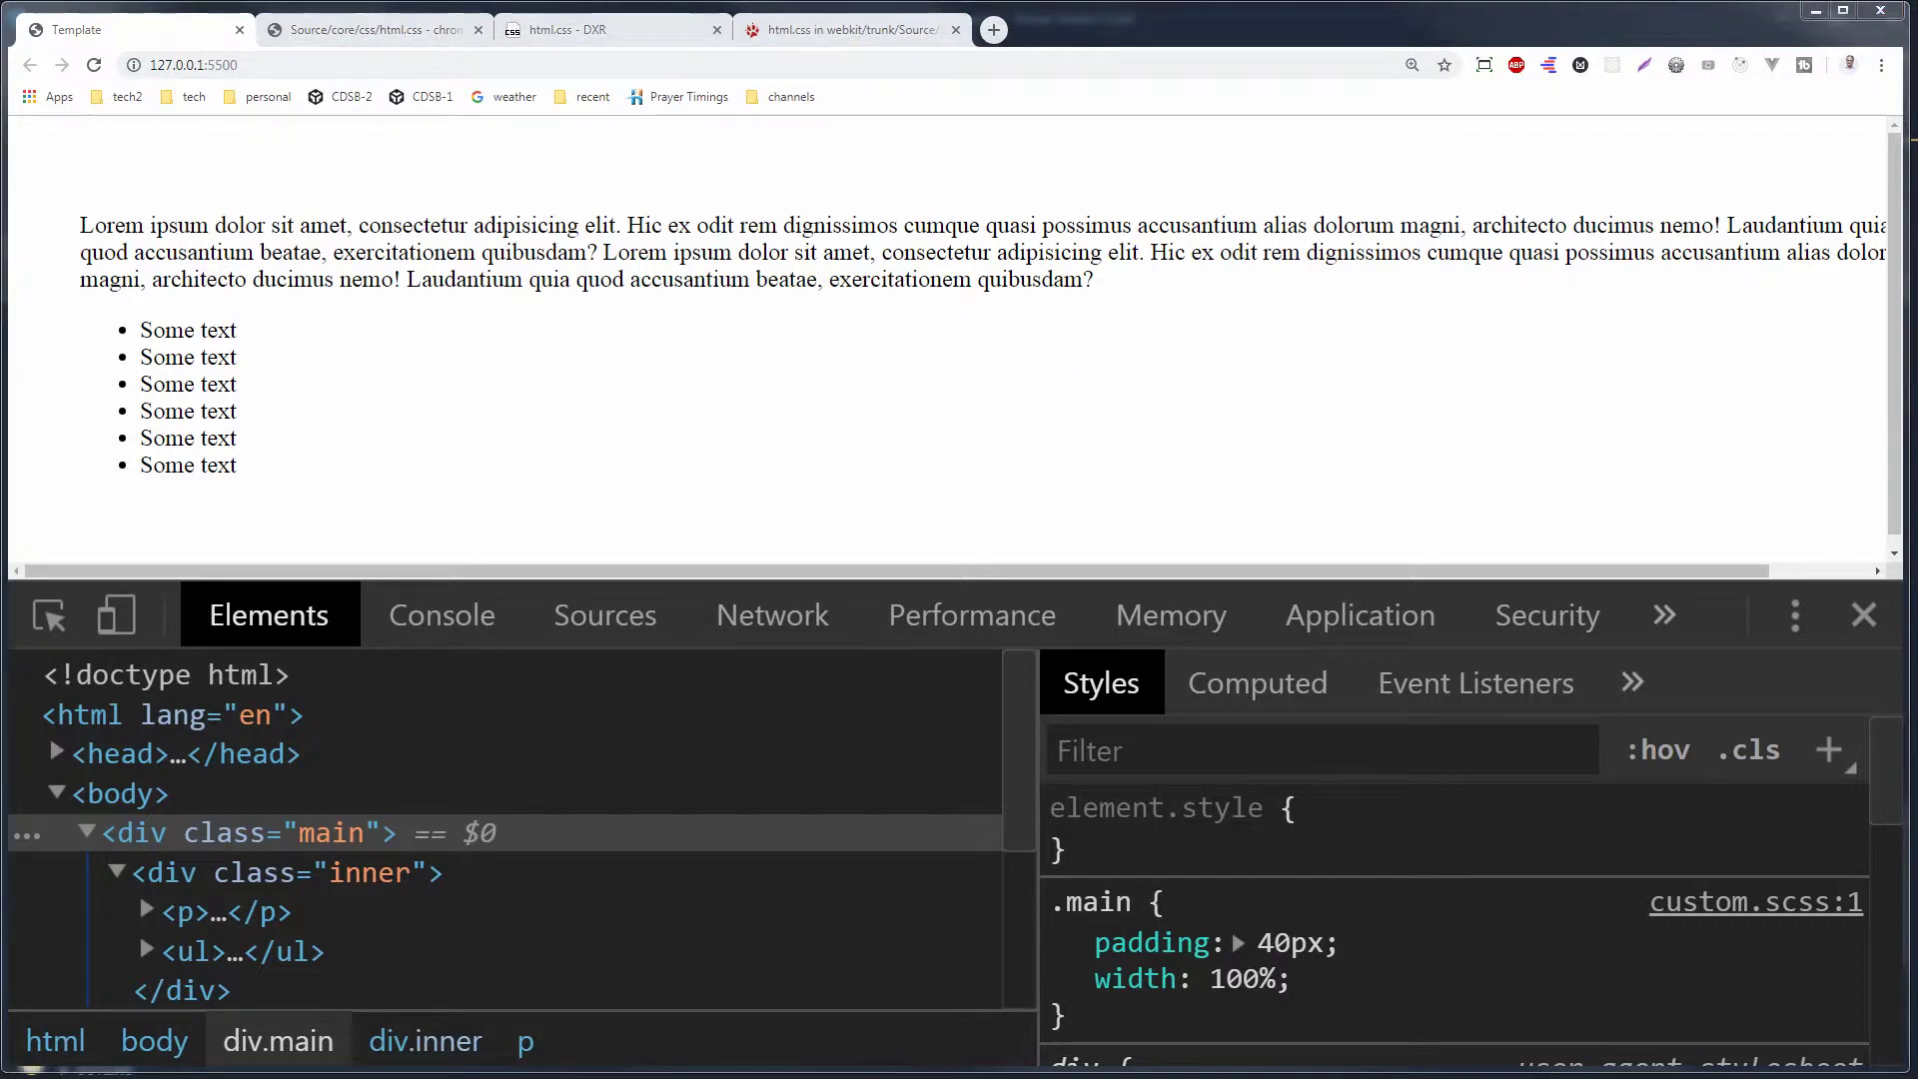
key("alt+Tab")
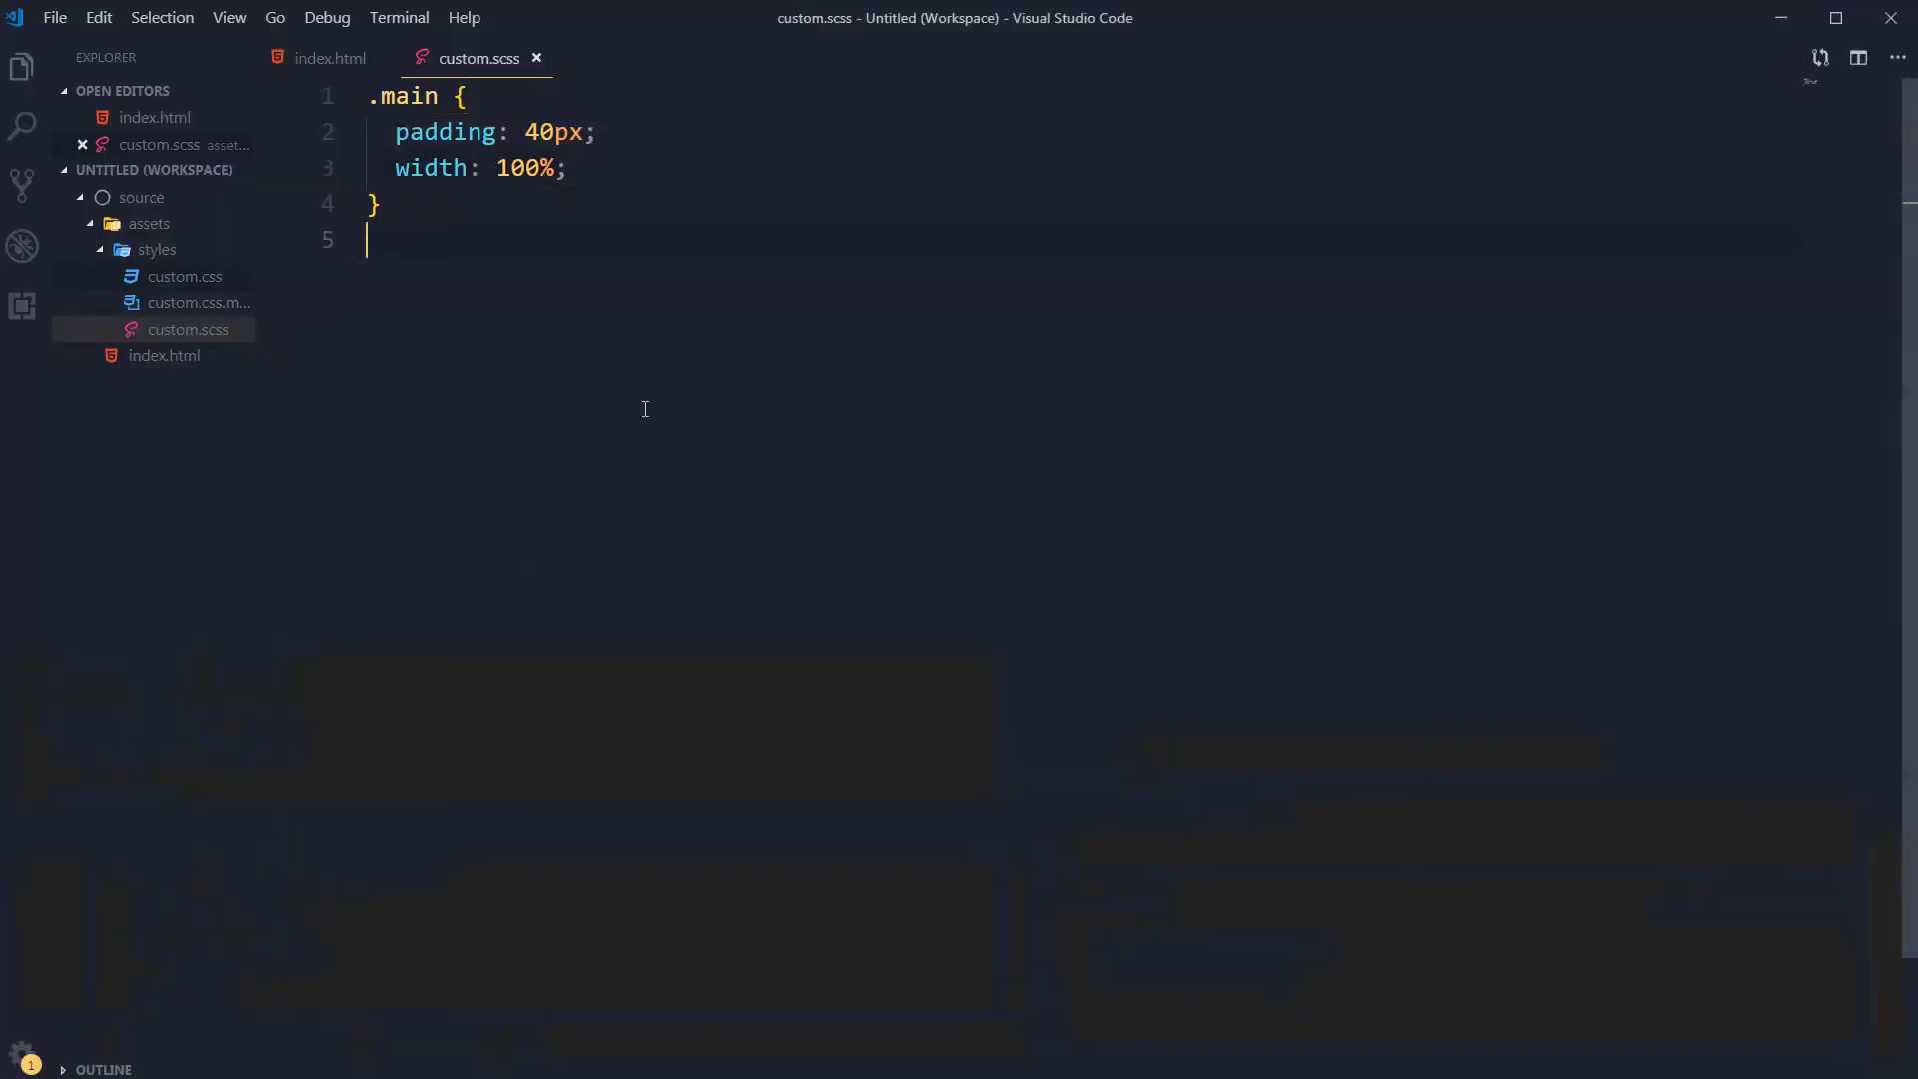
Insert an empty * rule above .main at the top of custom.scss
key("ctrl+Home")
key("Return")
key("Return")
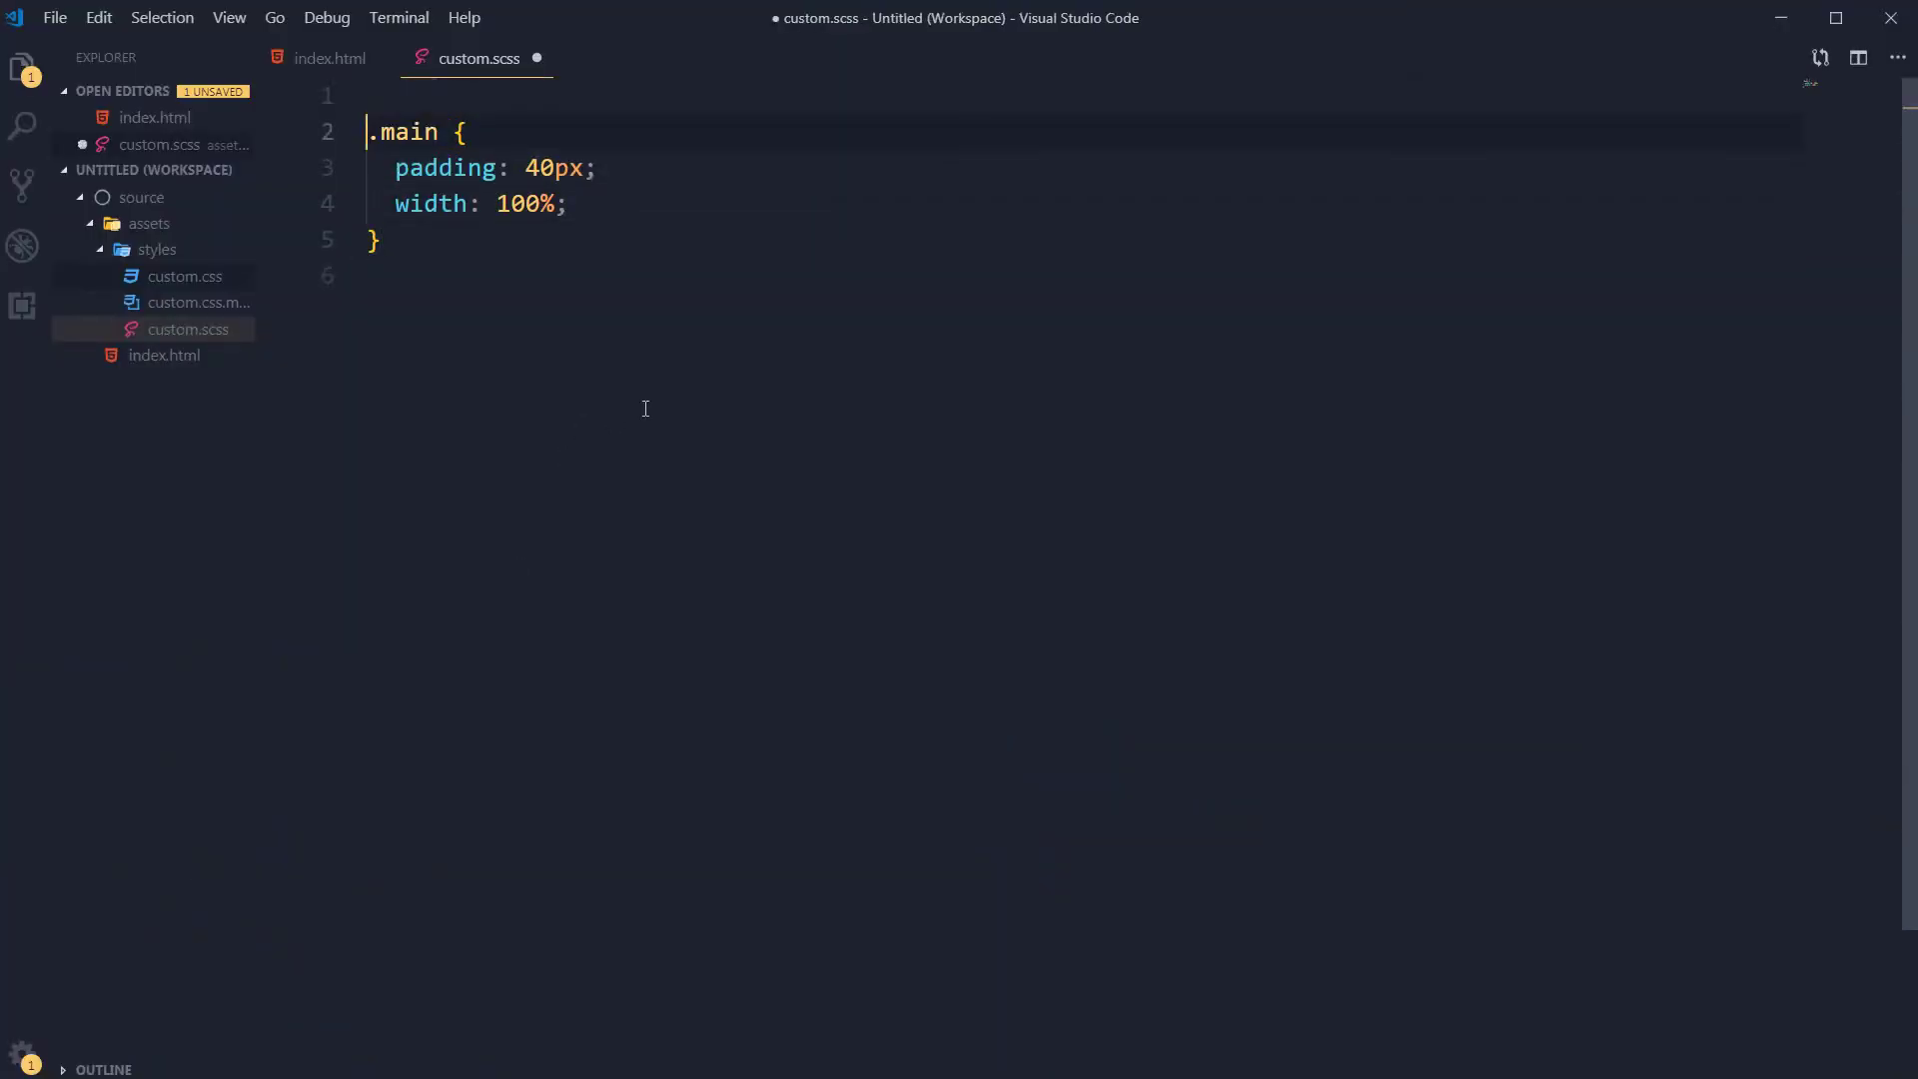
key("Up")
key("Up")
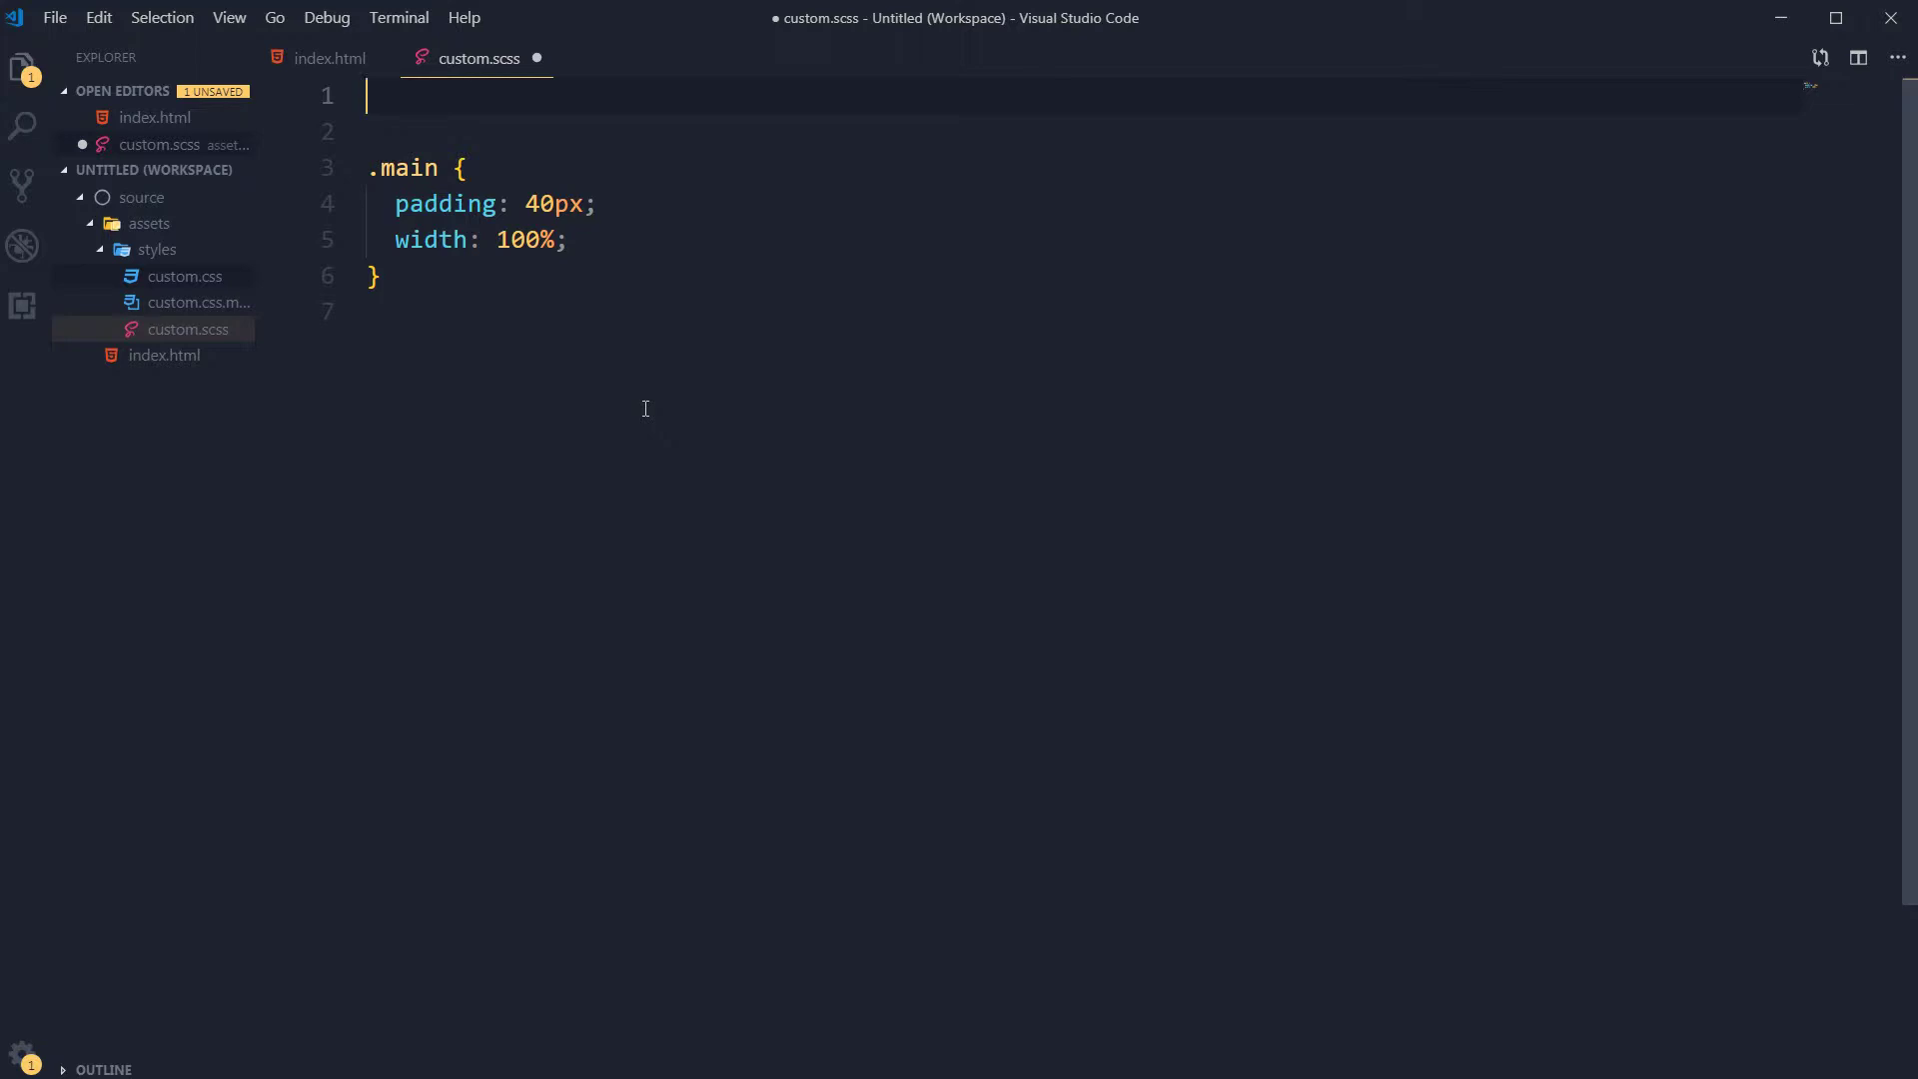
type("* {")
key("Return")
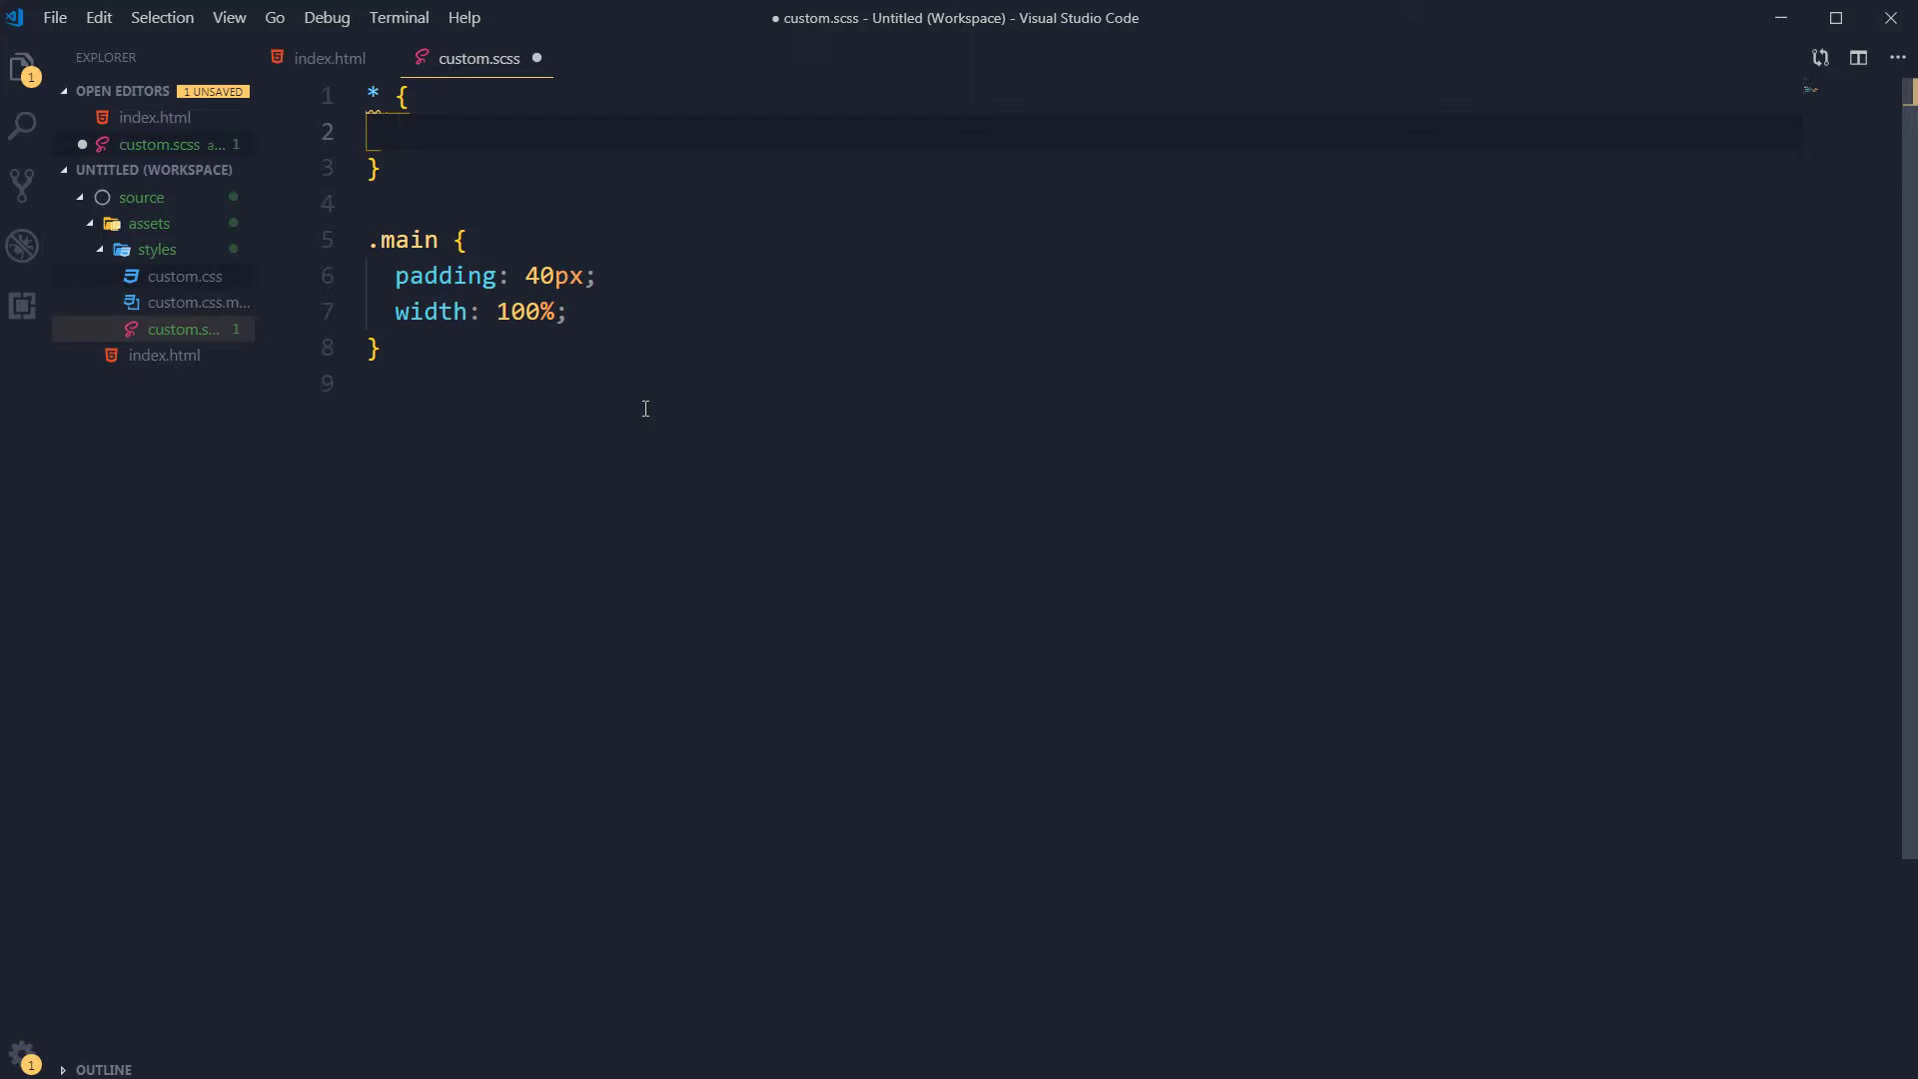
type("box-siz")
Add box-sizing: border-box, margin: 0 and padding: 0 to the * rule and save
key("Tab")
type("bord")
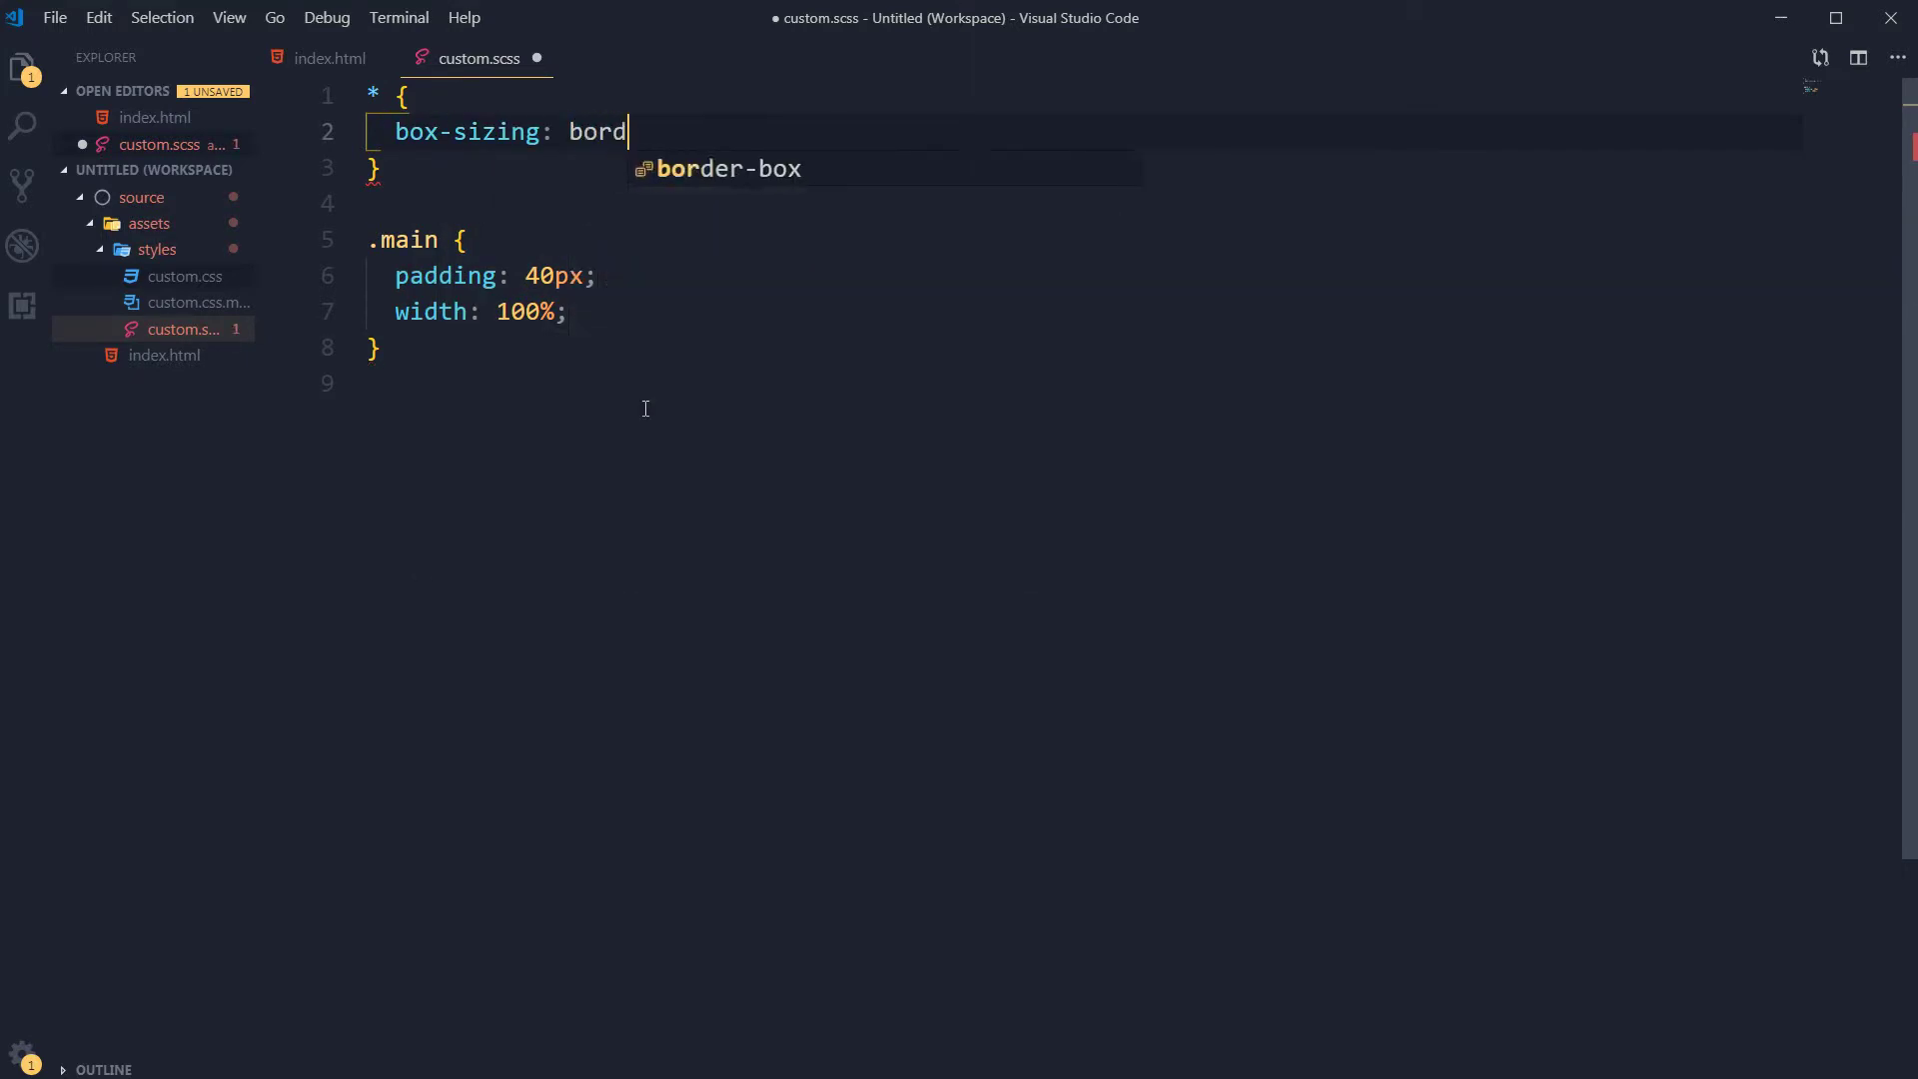
key("Tab")
type(";")
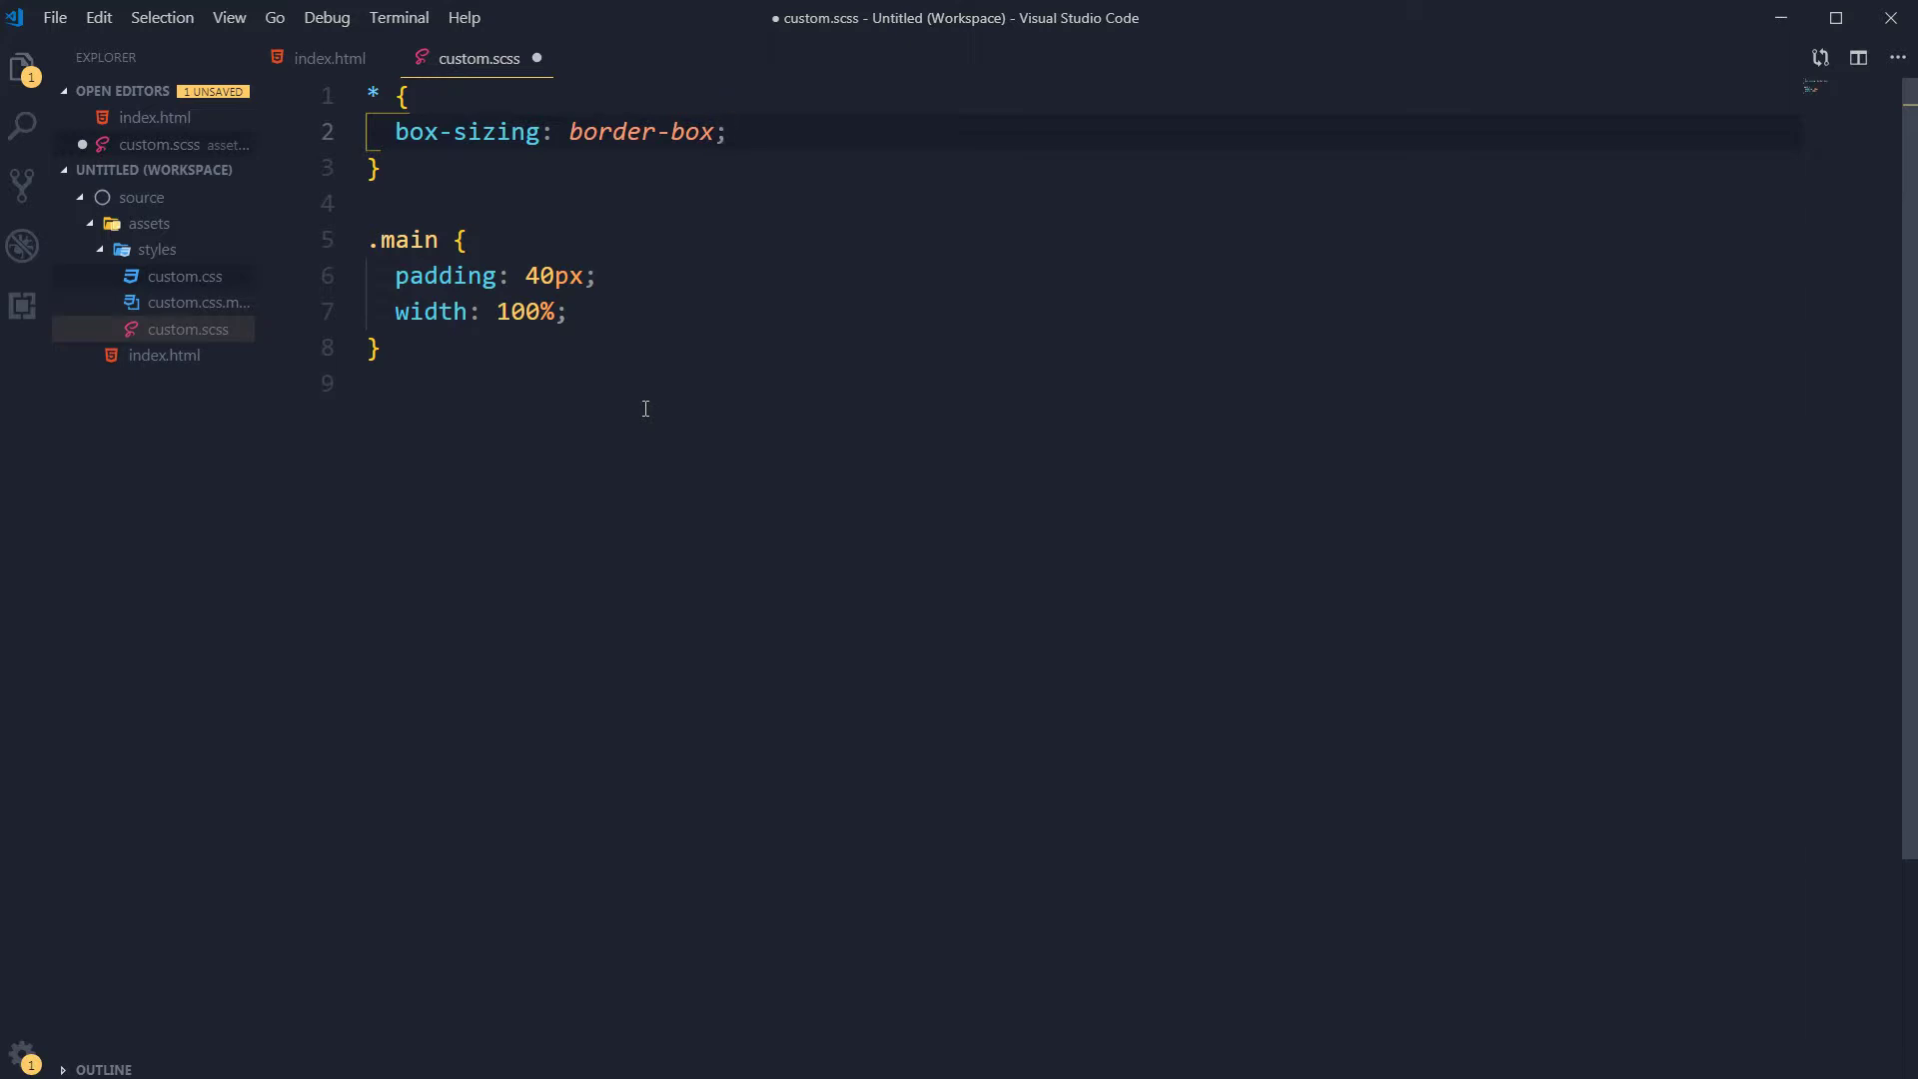
key("Return")
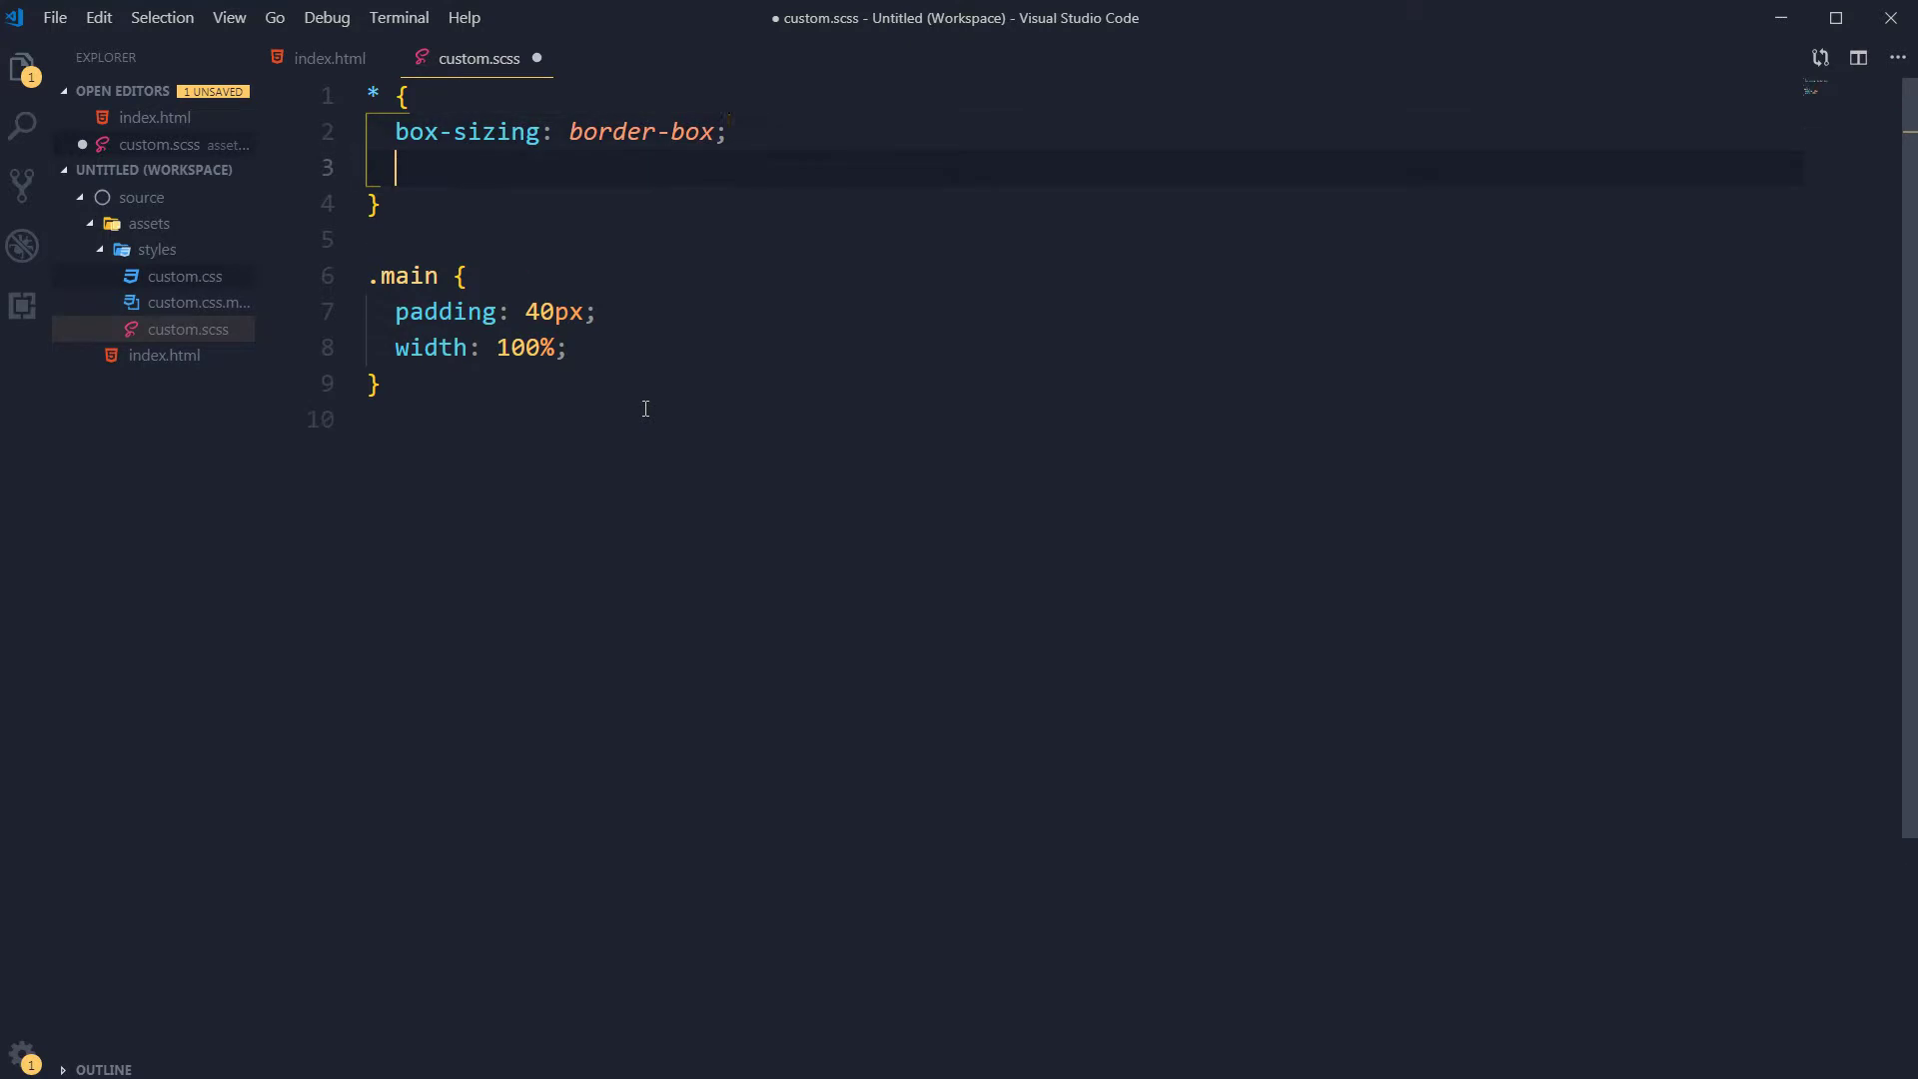
type("margin")
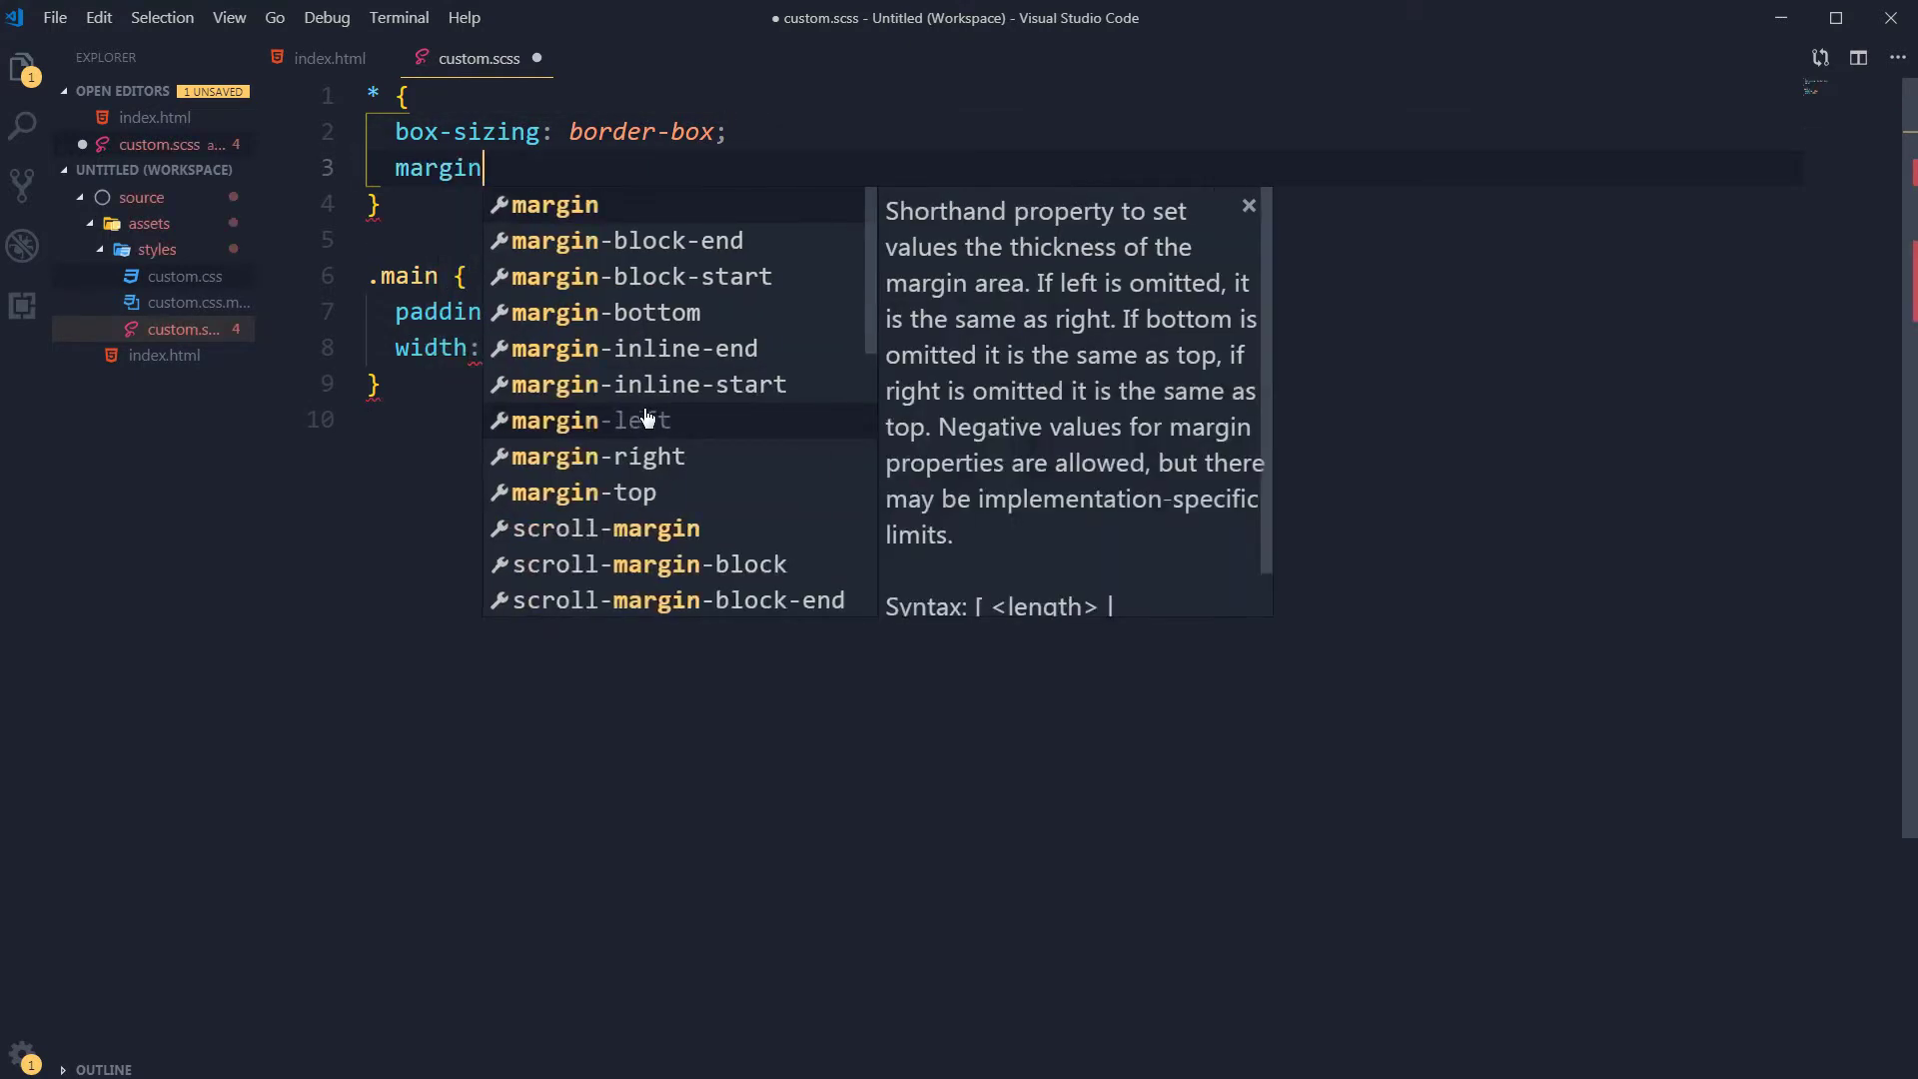
type(": 0;")
key("Return")
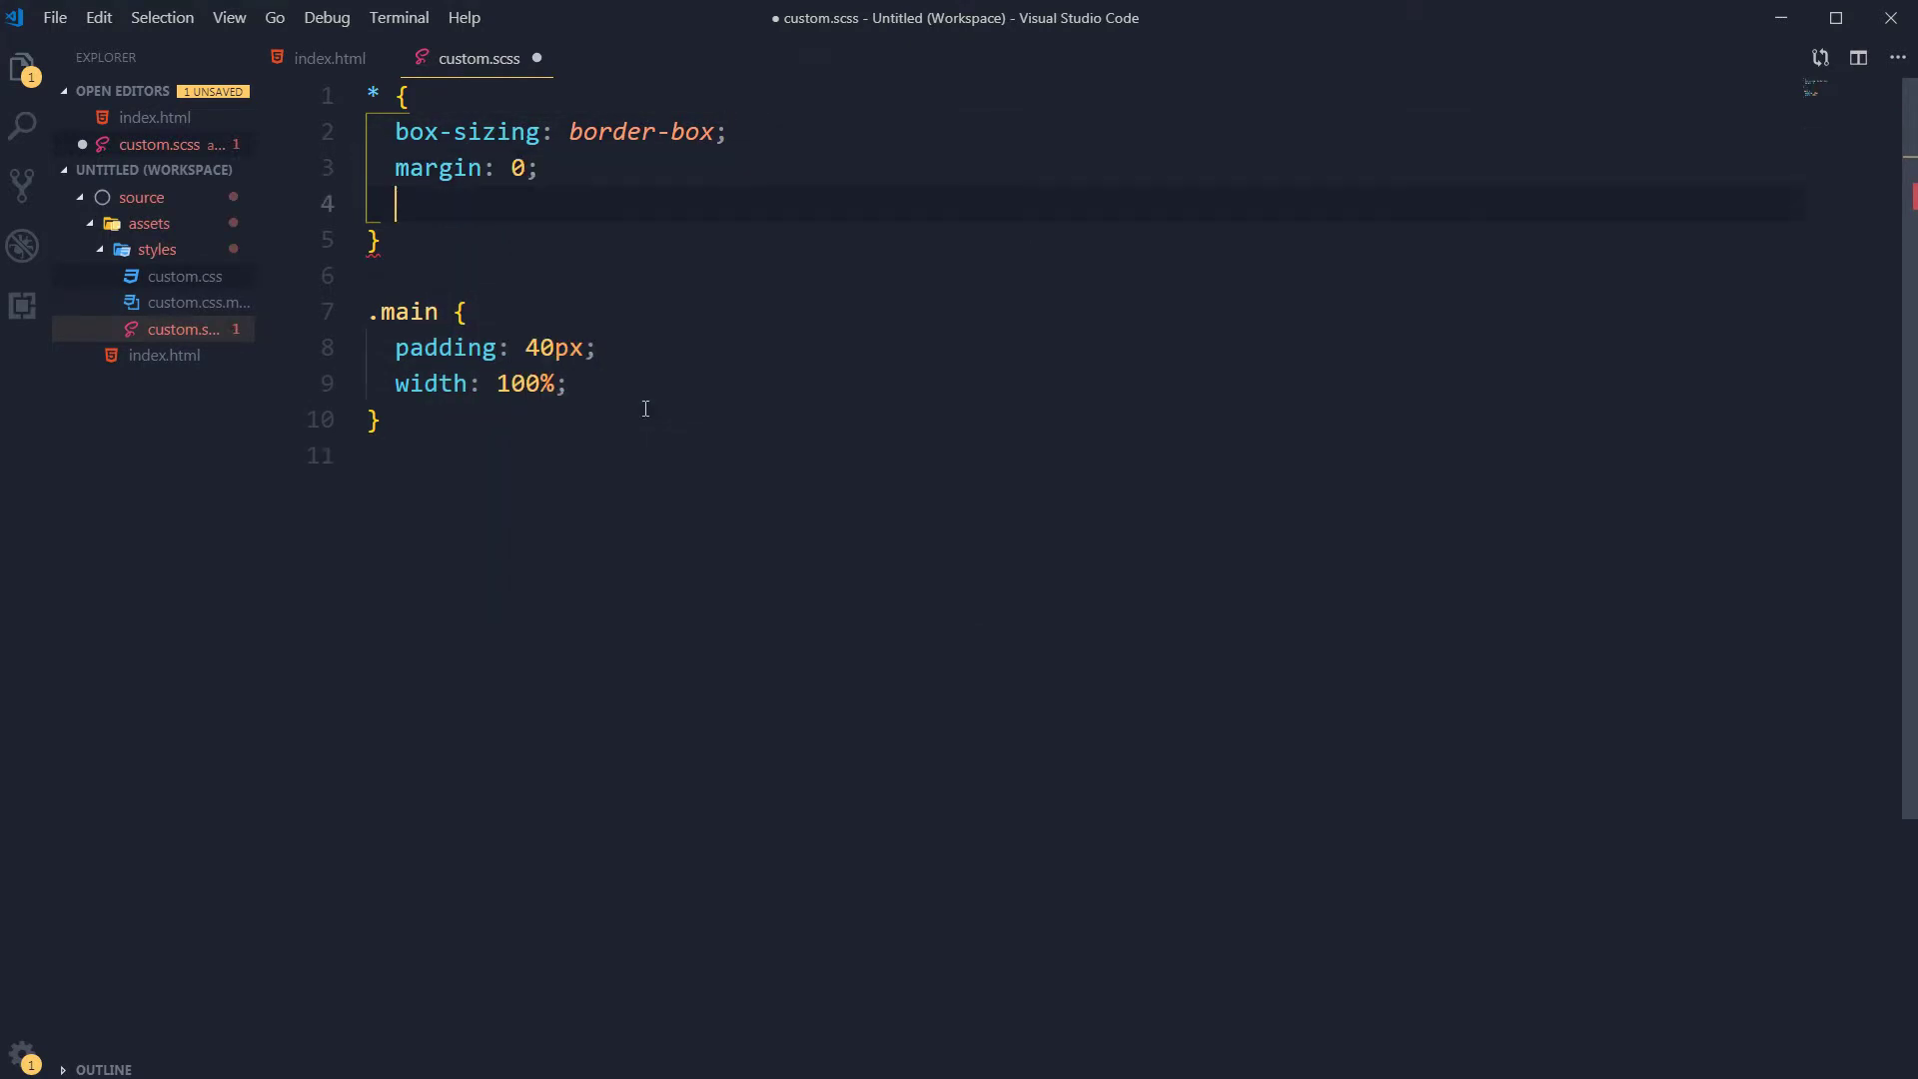
type("padding: ")
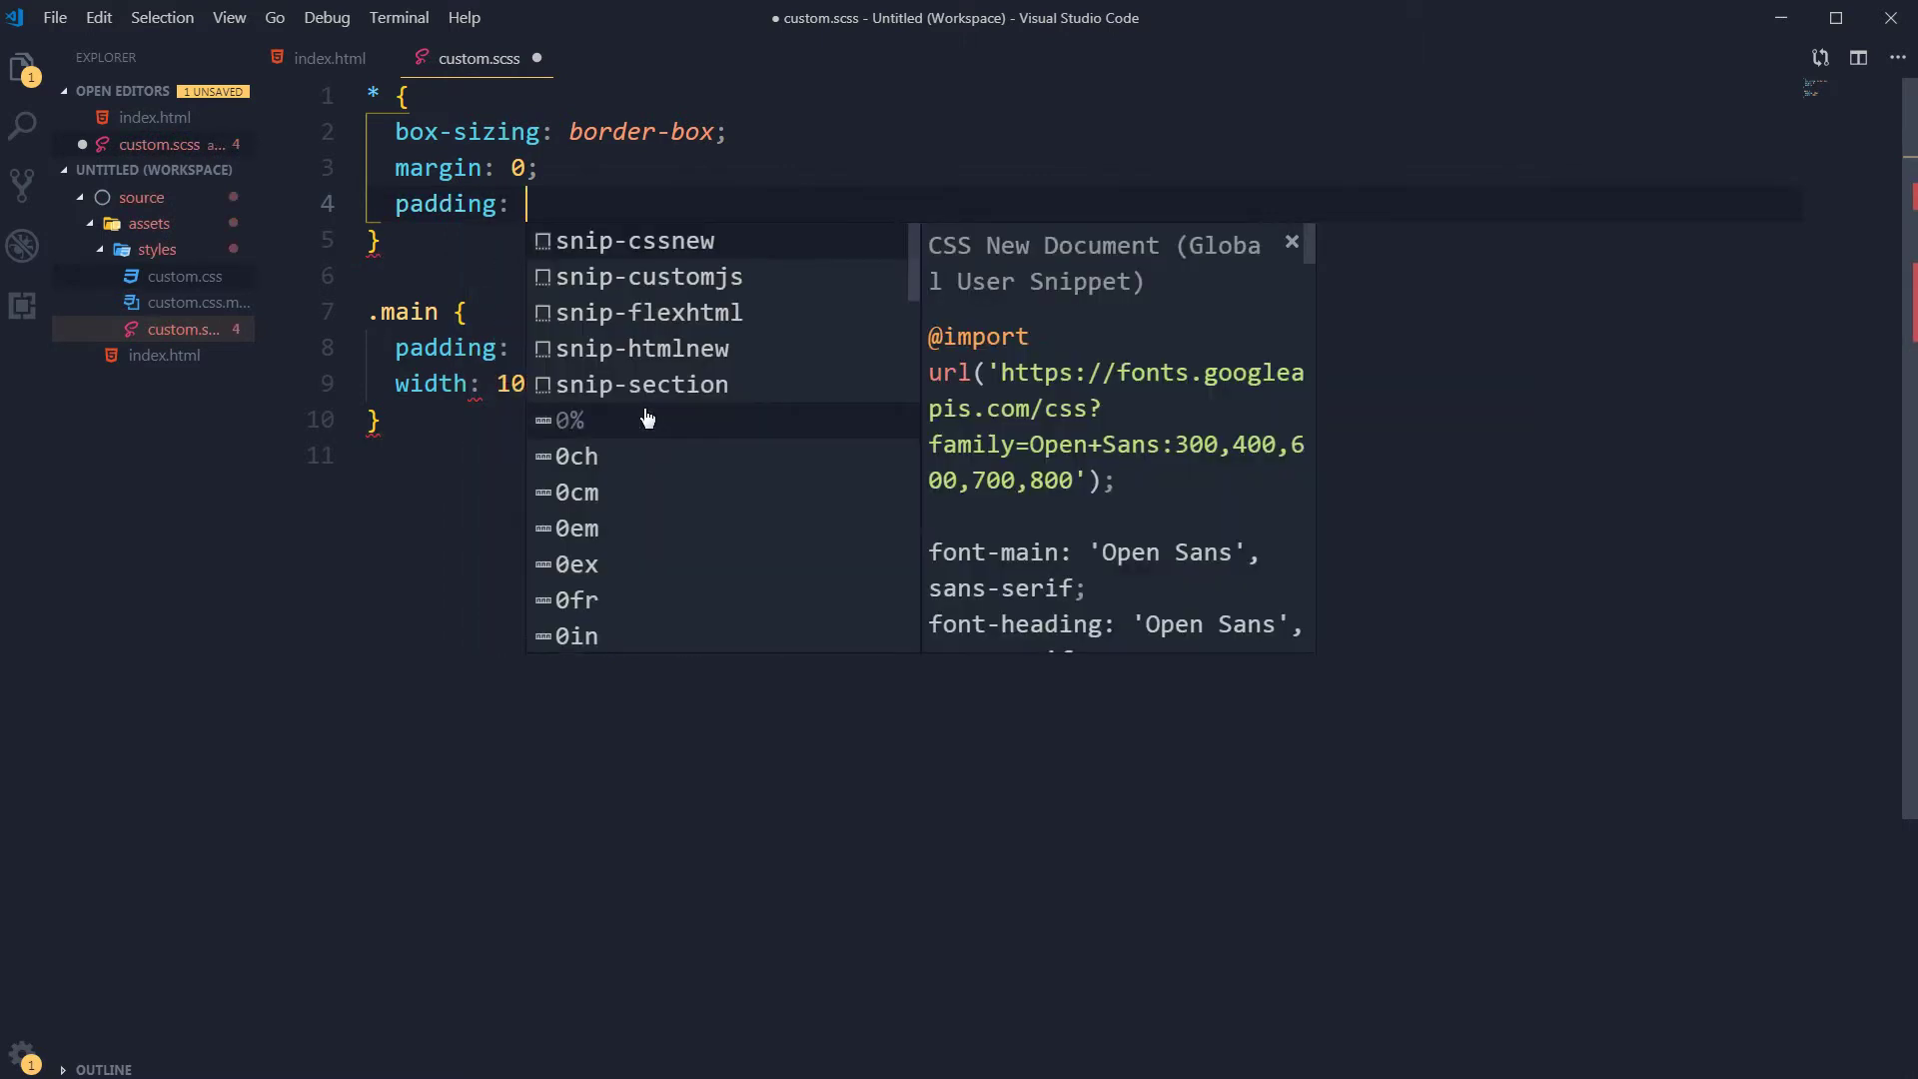
type("0;")
key("Escape")
key("ctrl+s")
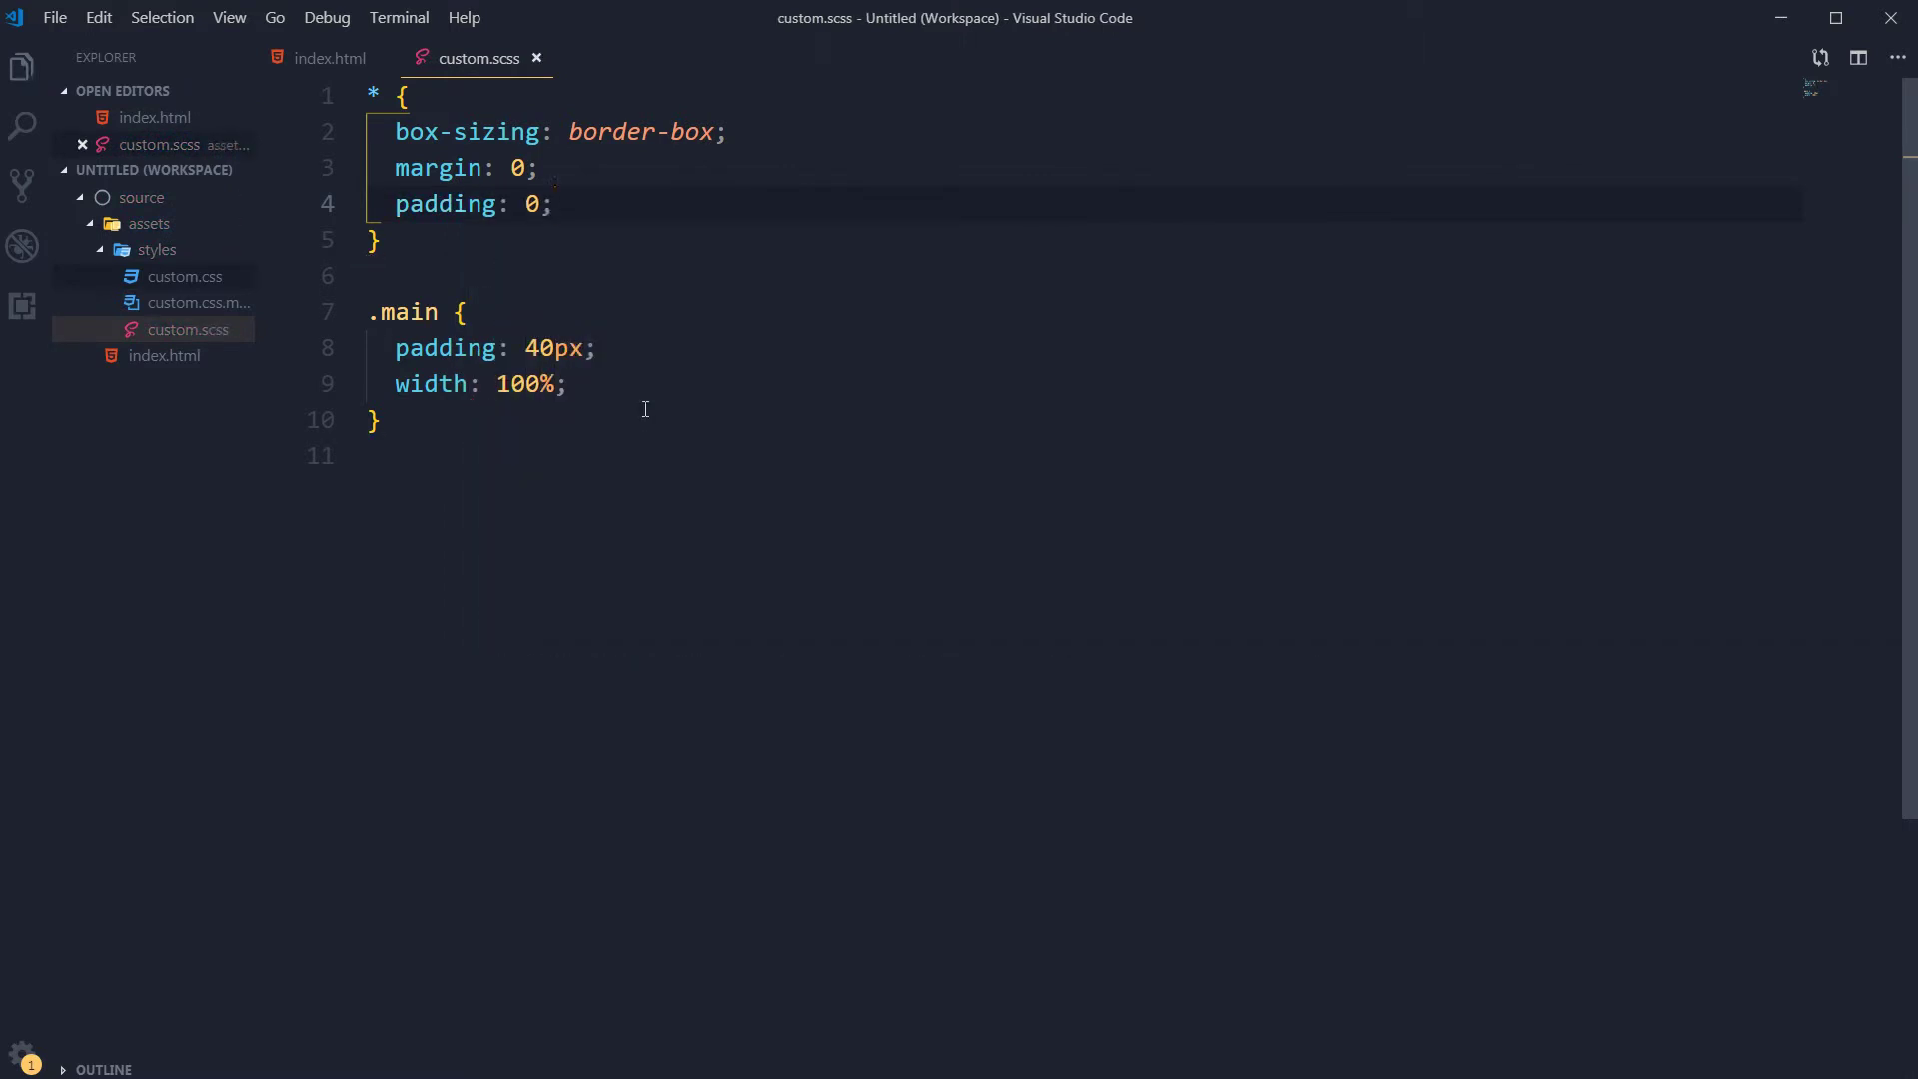
key("shift+Up")
key("shift+Up")
key("shift+Up")
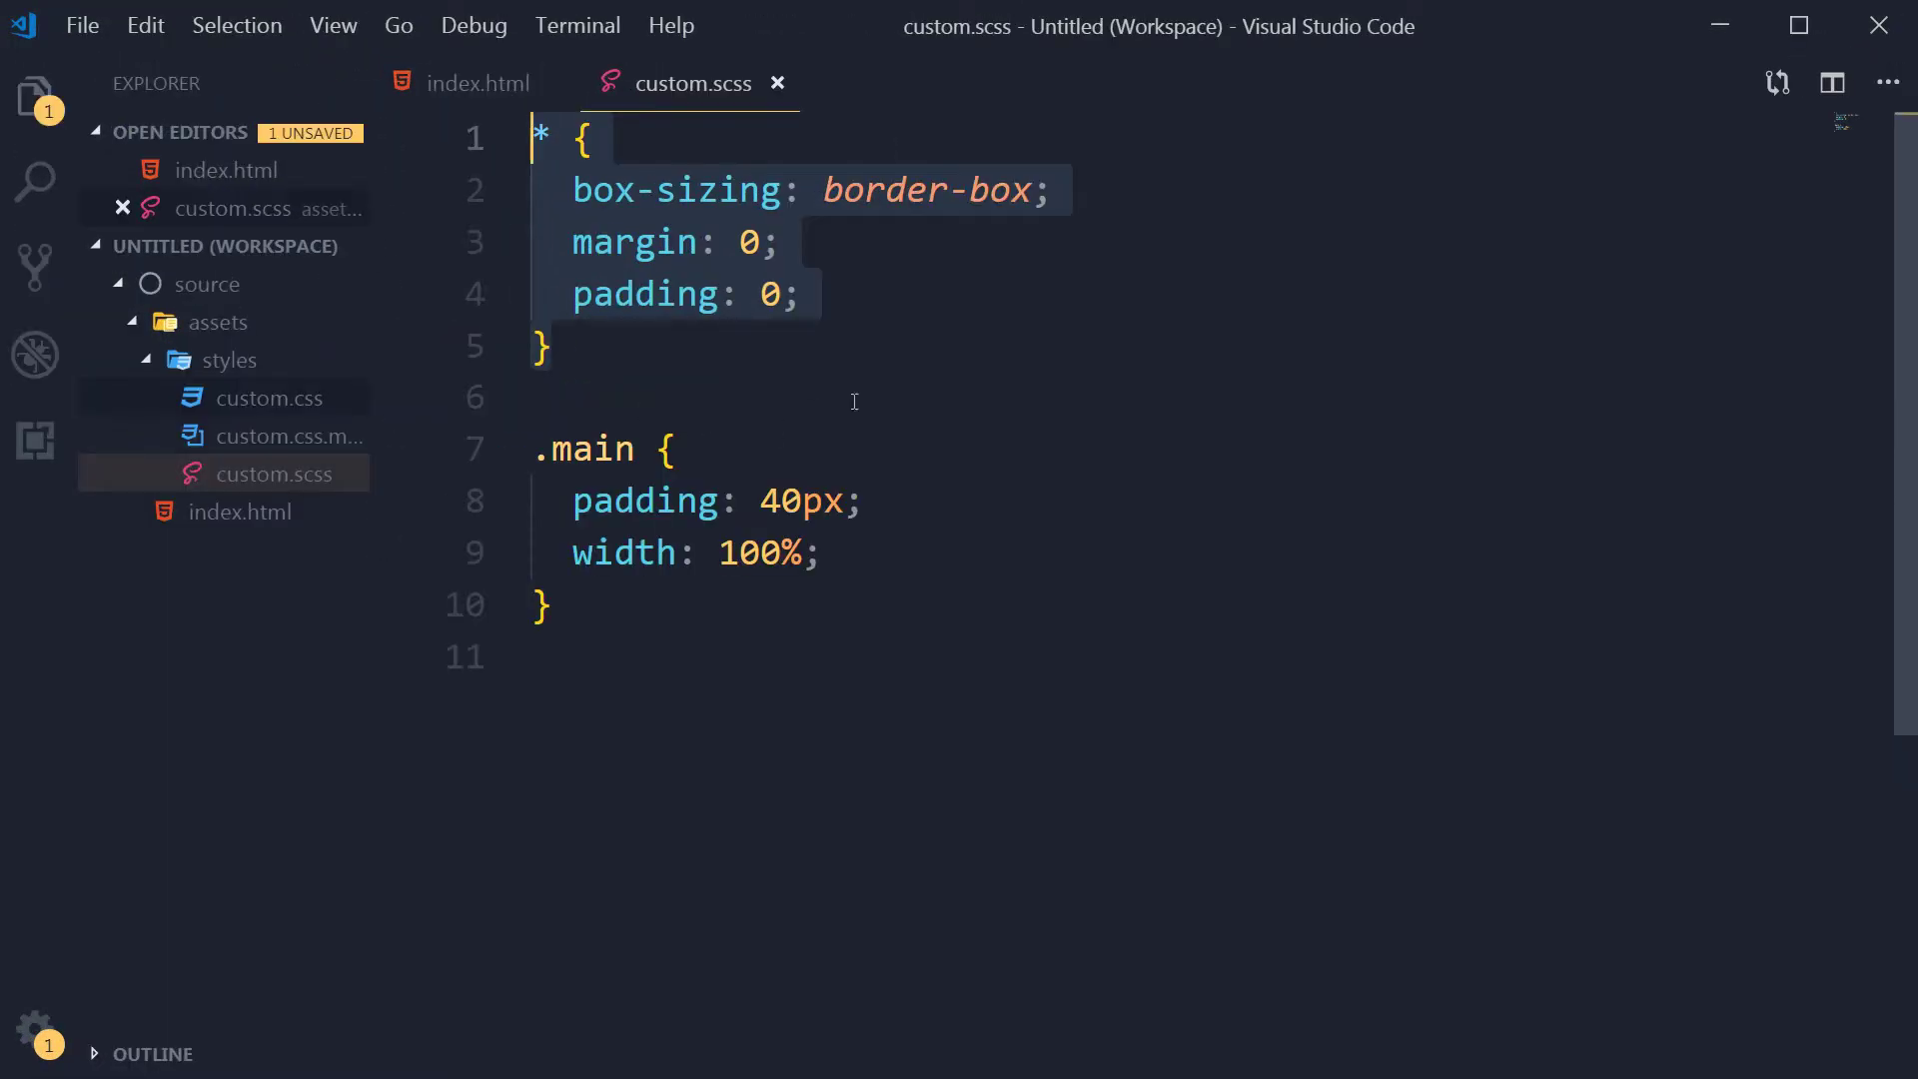
left_click(590, 284)
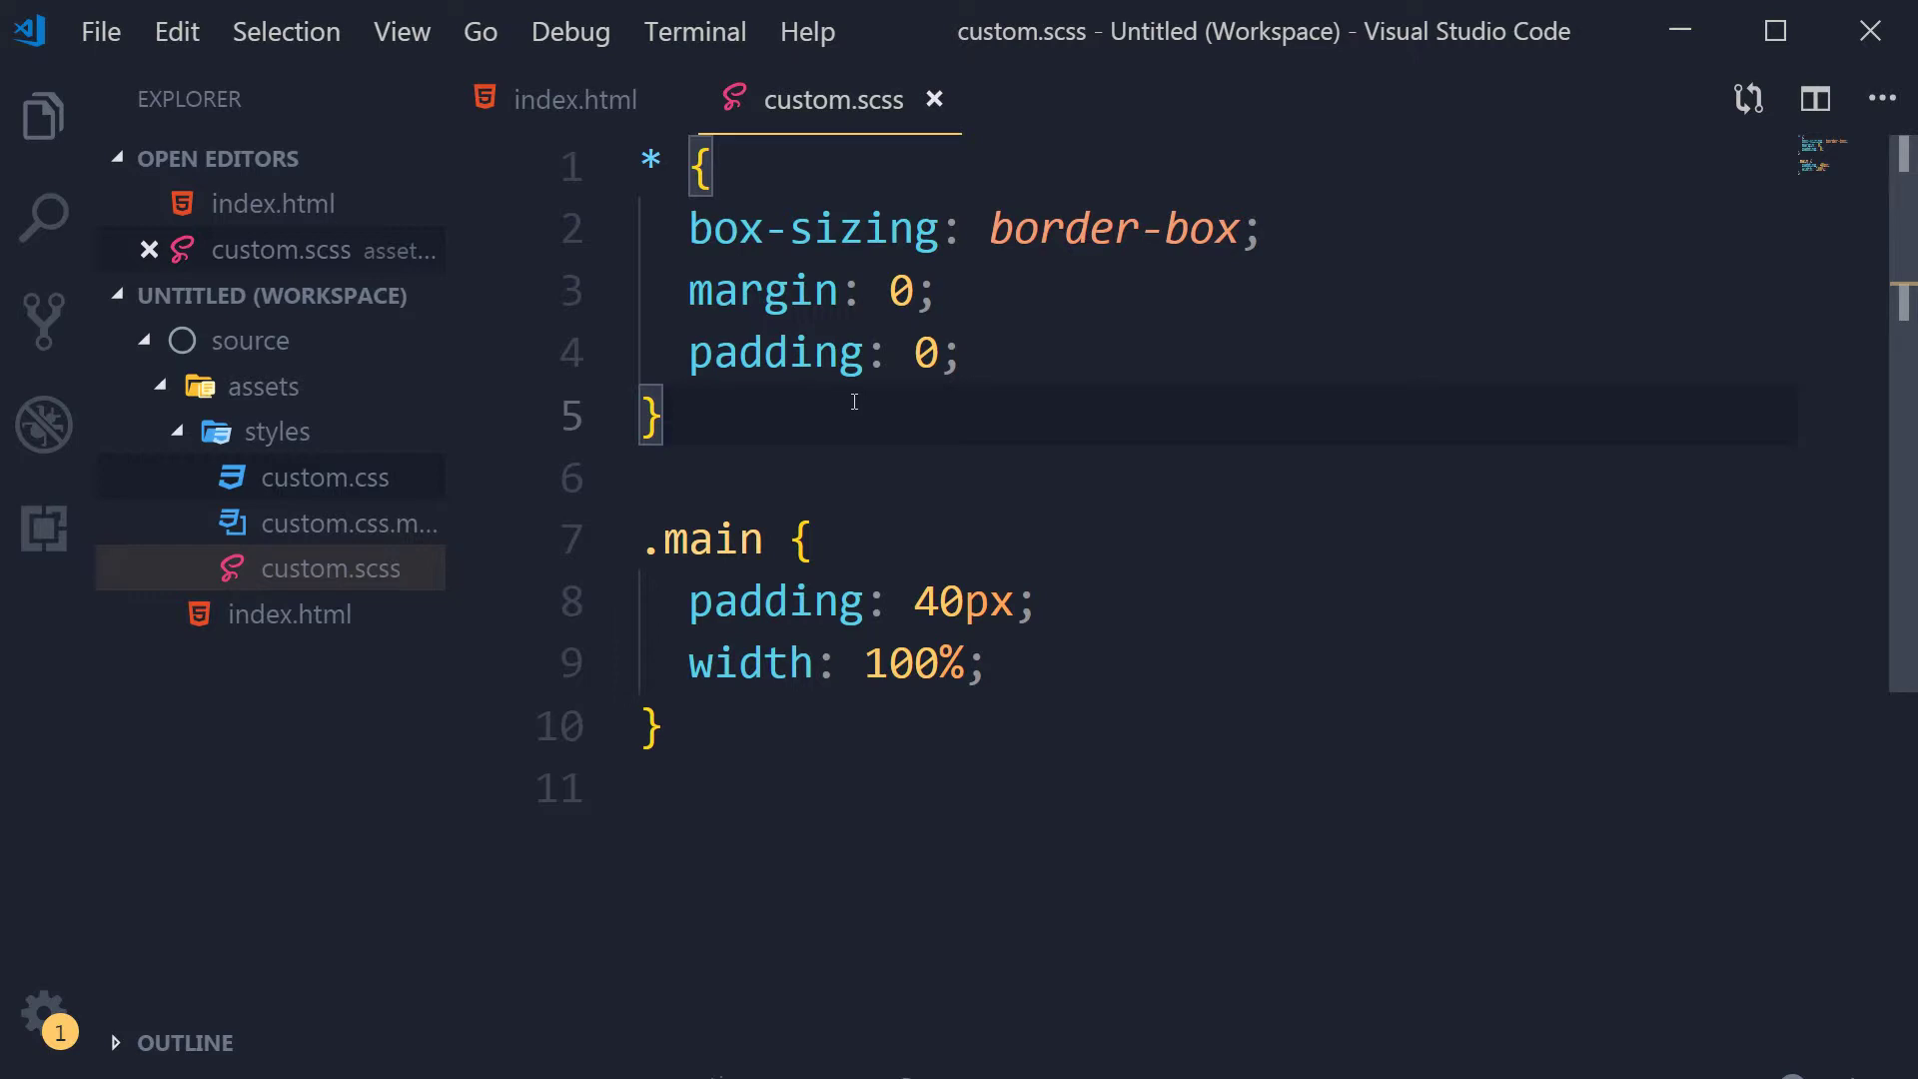
Select the five-line * reset rule in custom.scss, then switch to Chrome
left_click_drag(674, 418, 643, 162)
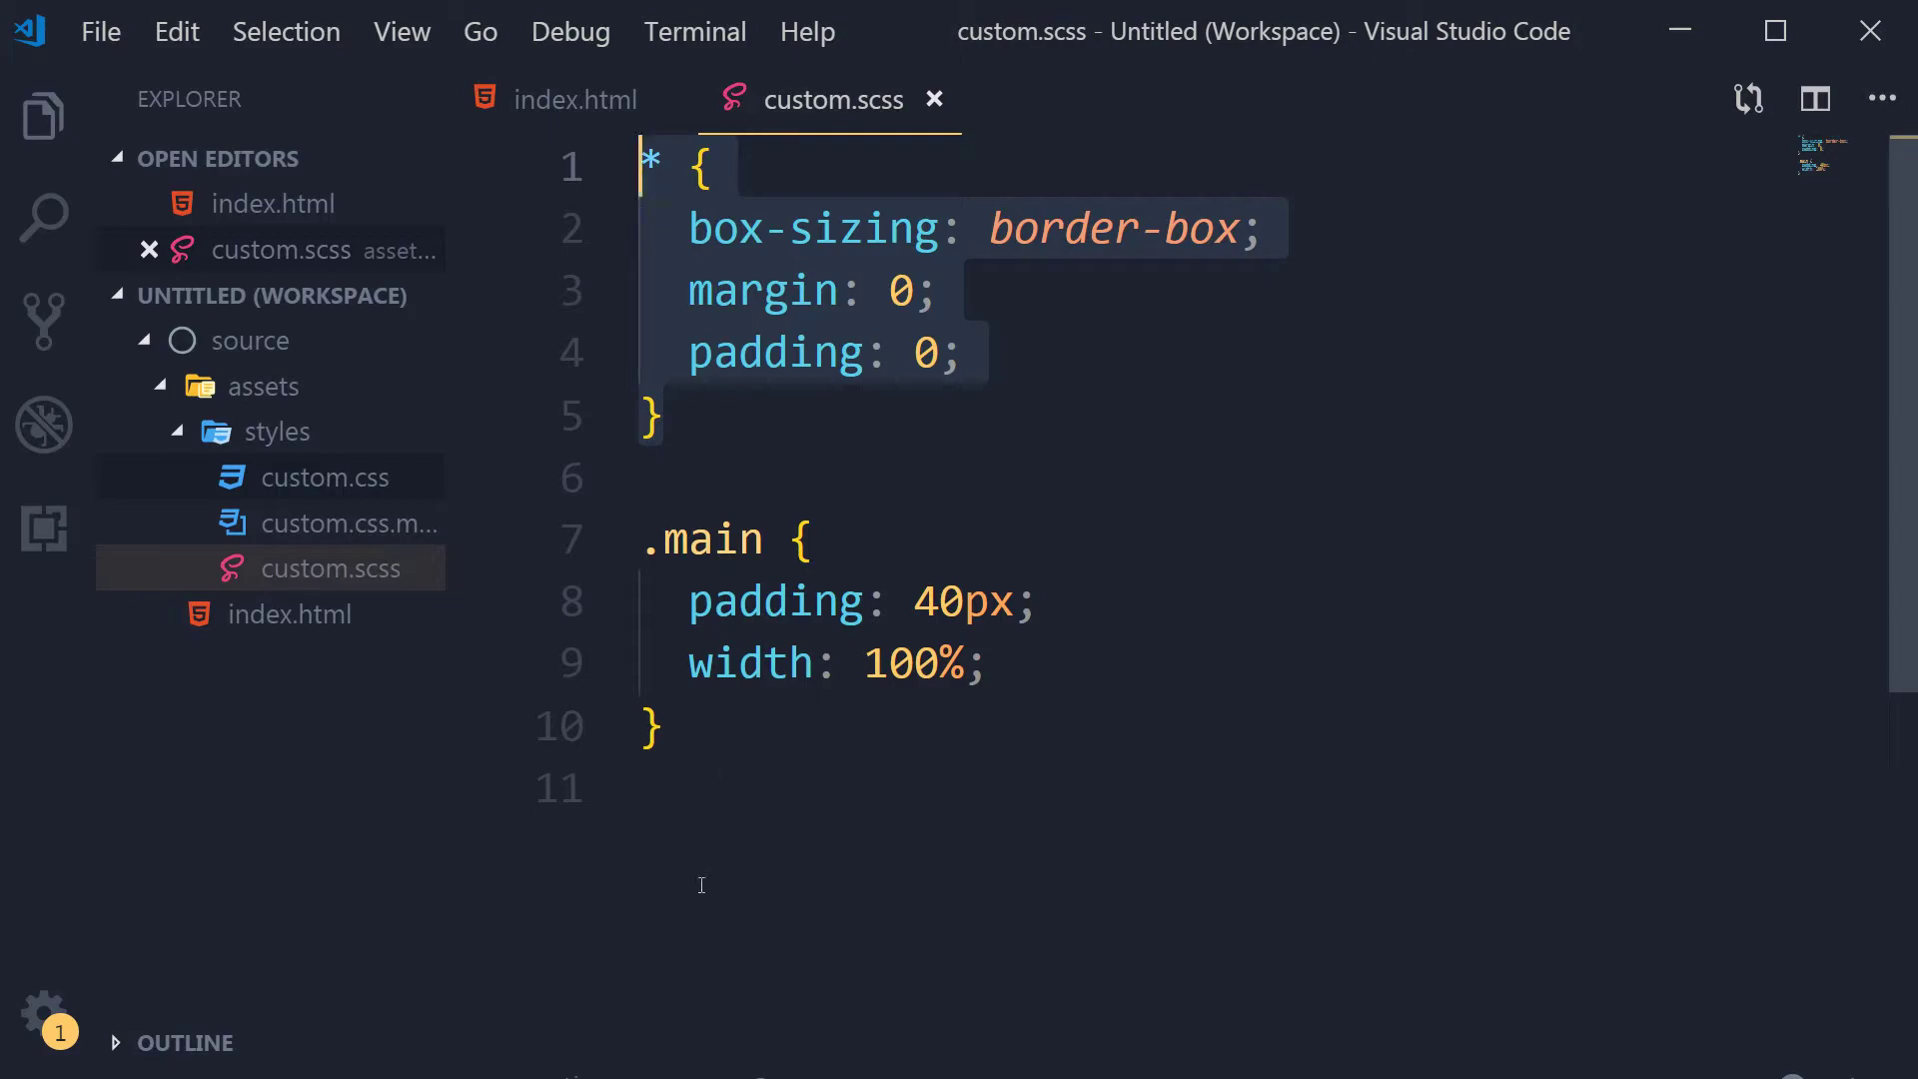
key("alt+Tab")
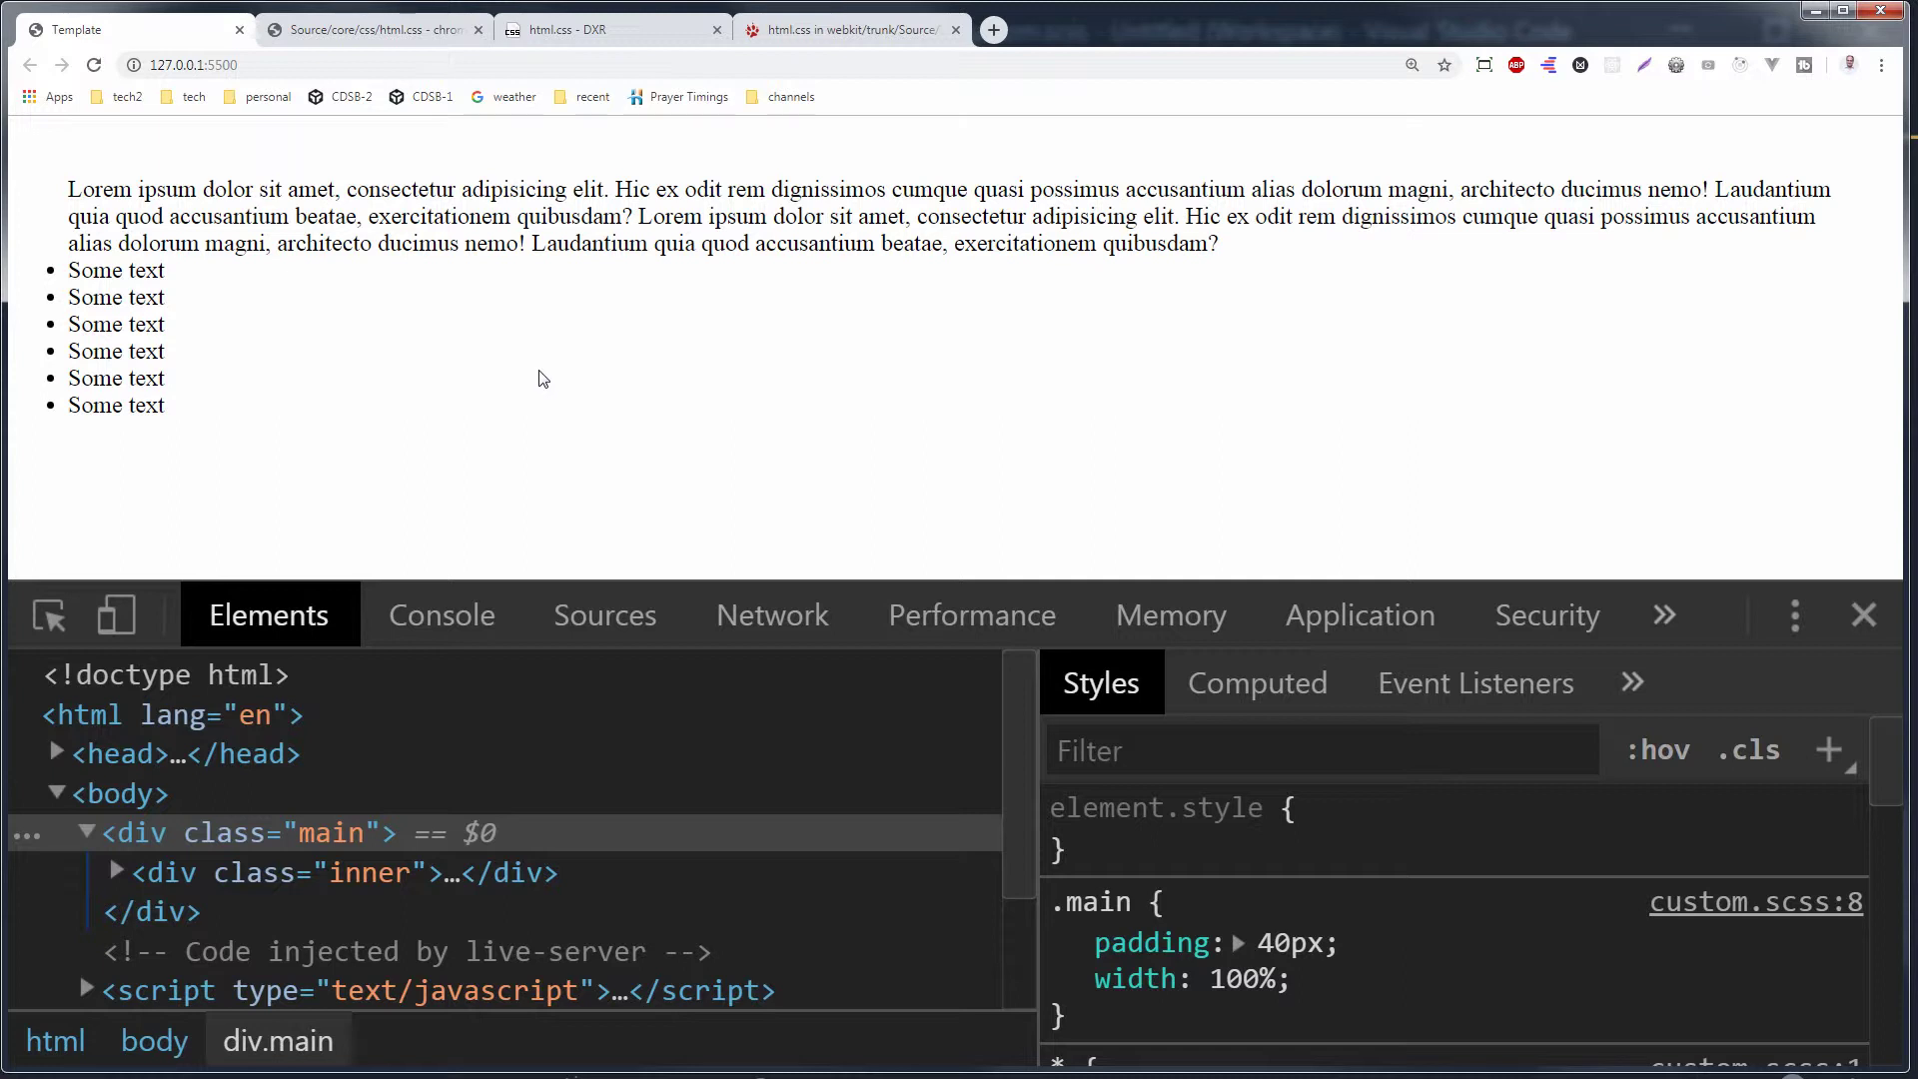
Highlight the list items and paragraph to show their spacing after the reset
left_click_drag(168, 408, 63, 275)
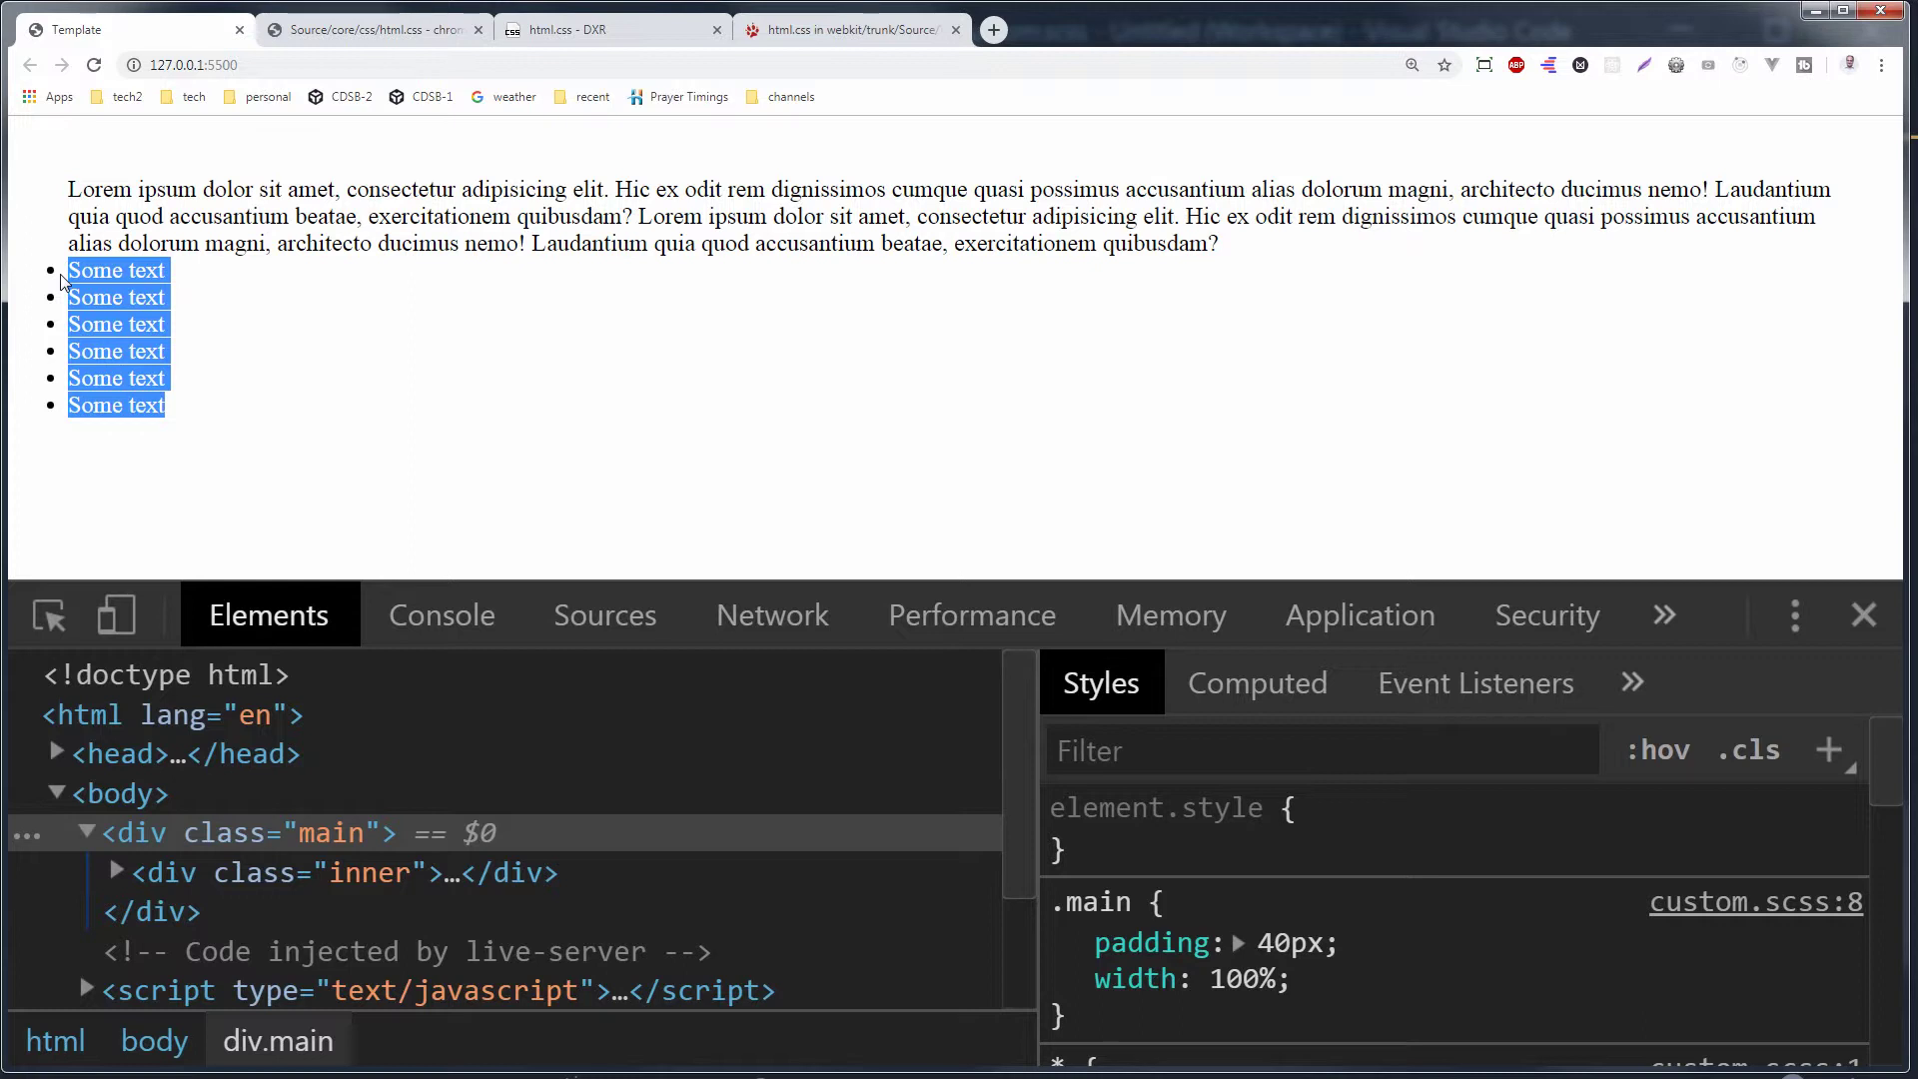
left_click(340, 437)
left_click_drag(173, 412, 66, 198)
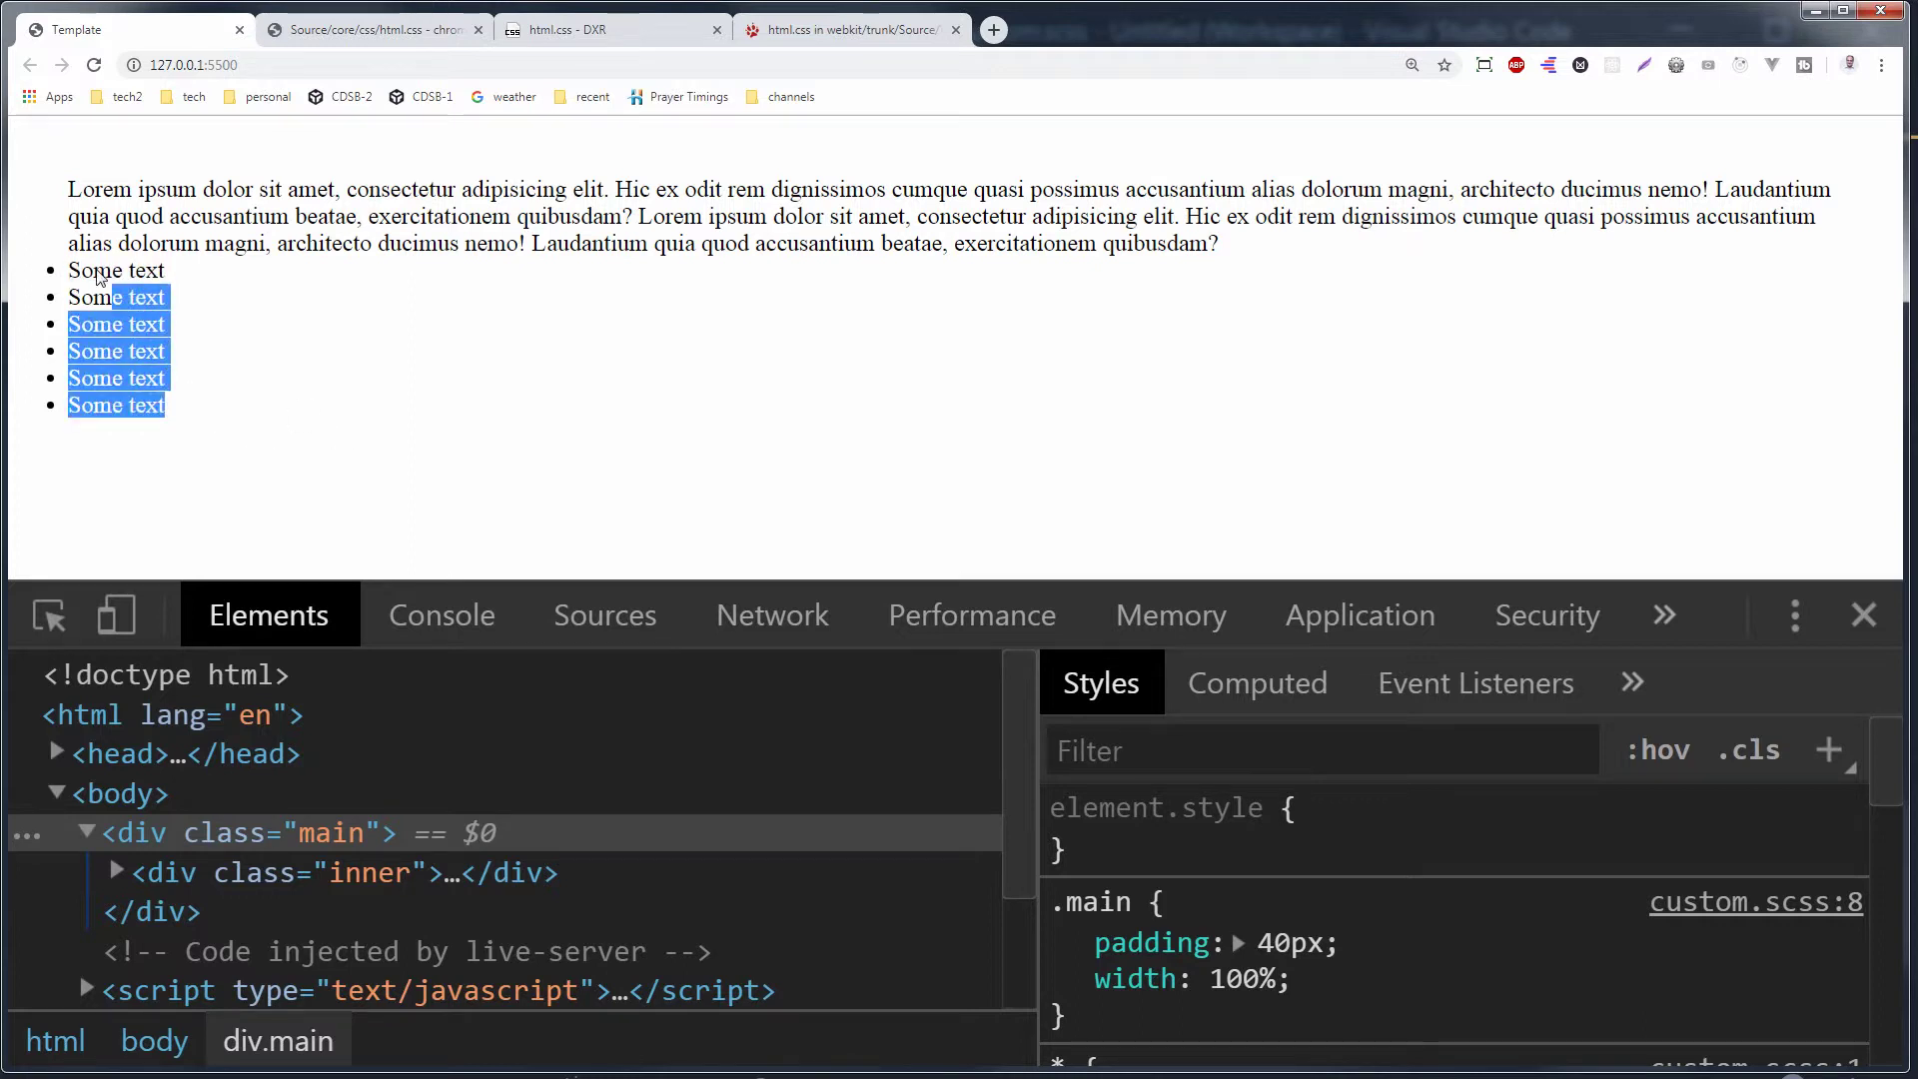
left_click(457, 363)
Back in VS Code, open the compiled custom.css from the Explorer
key("alt+Tab")
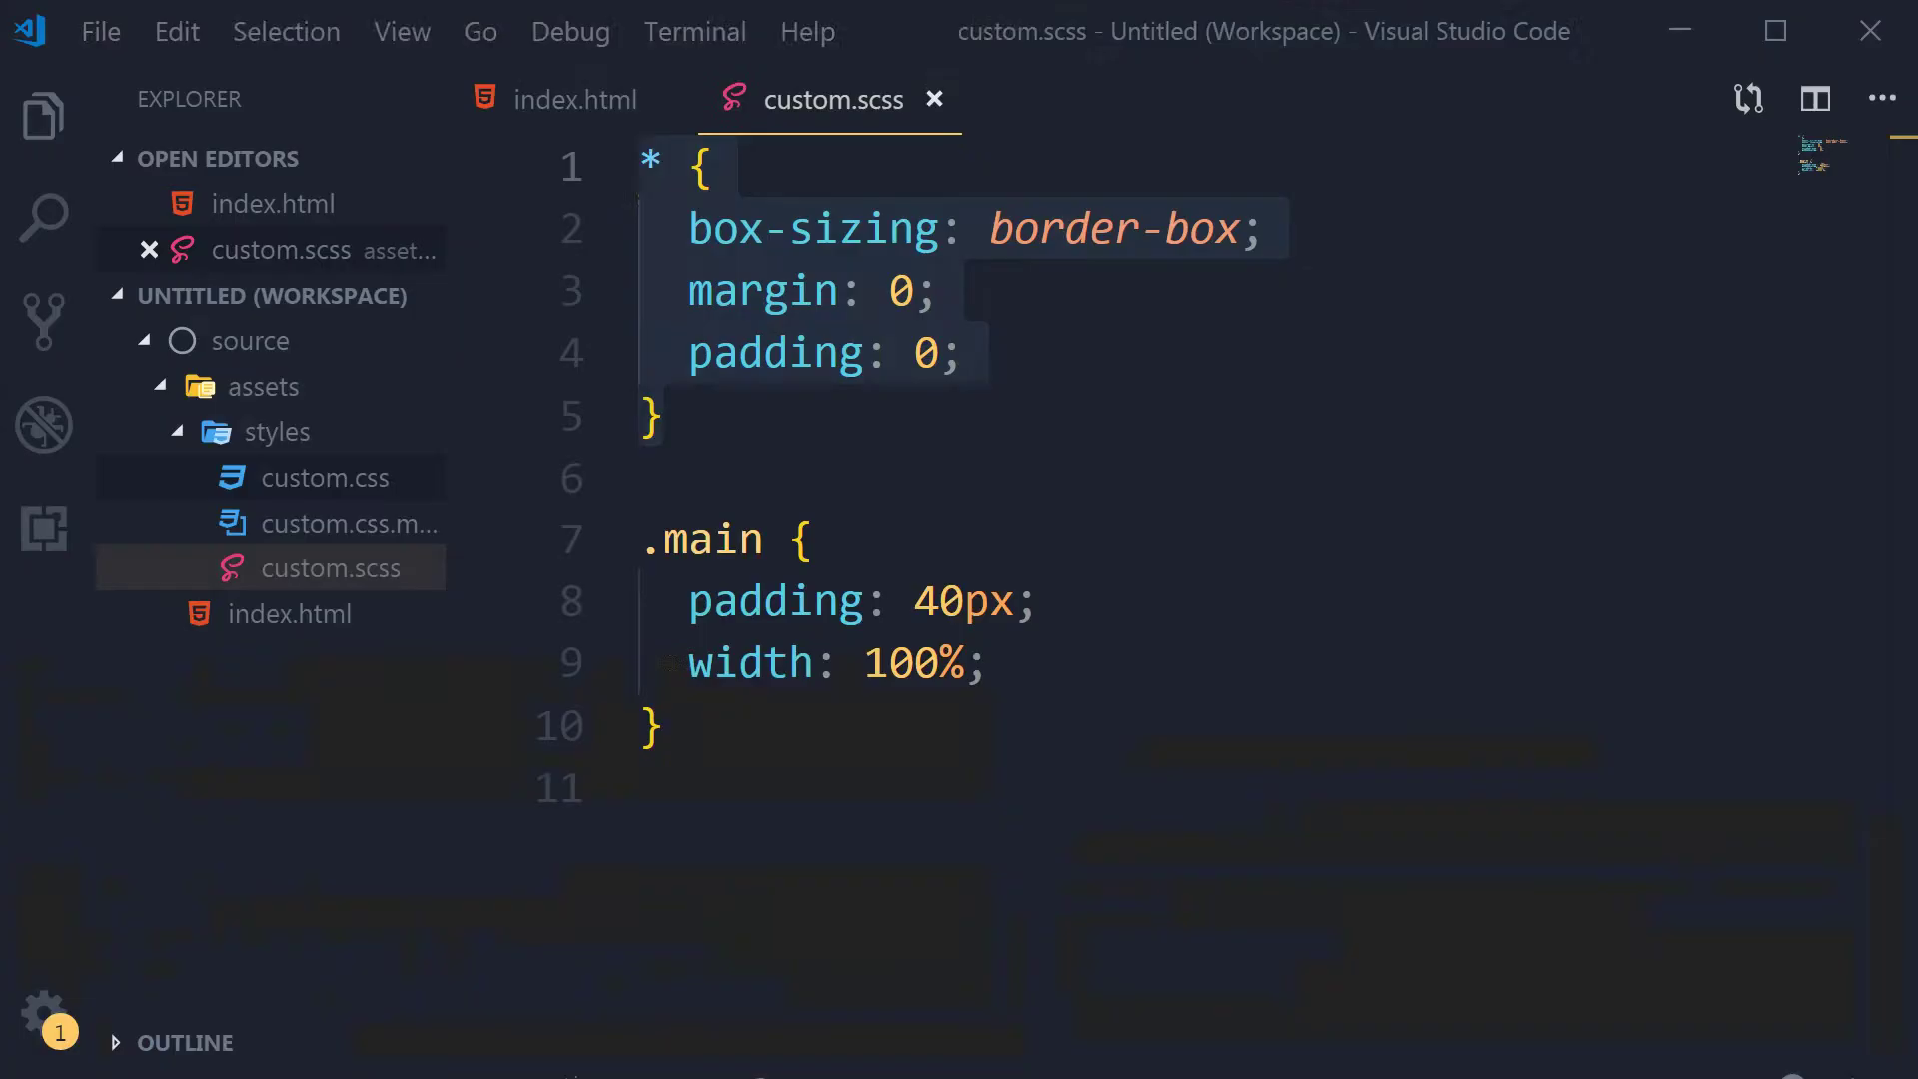
left_click(921, 475)
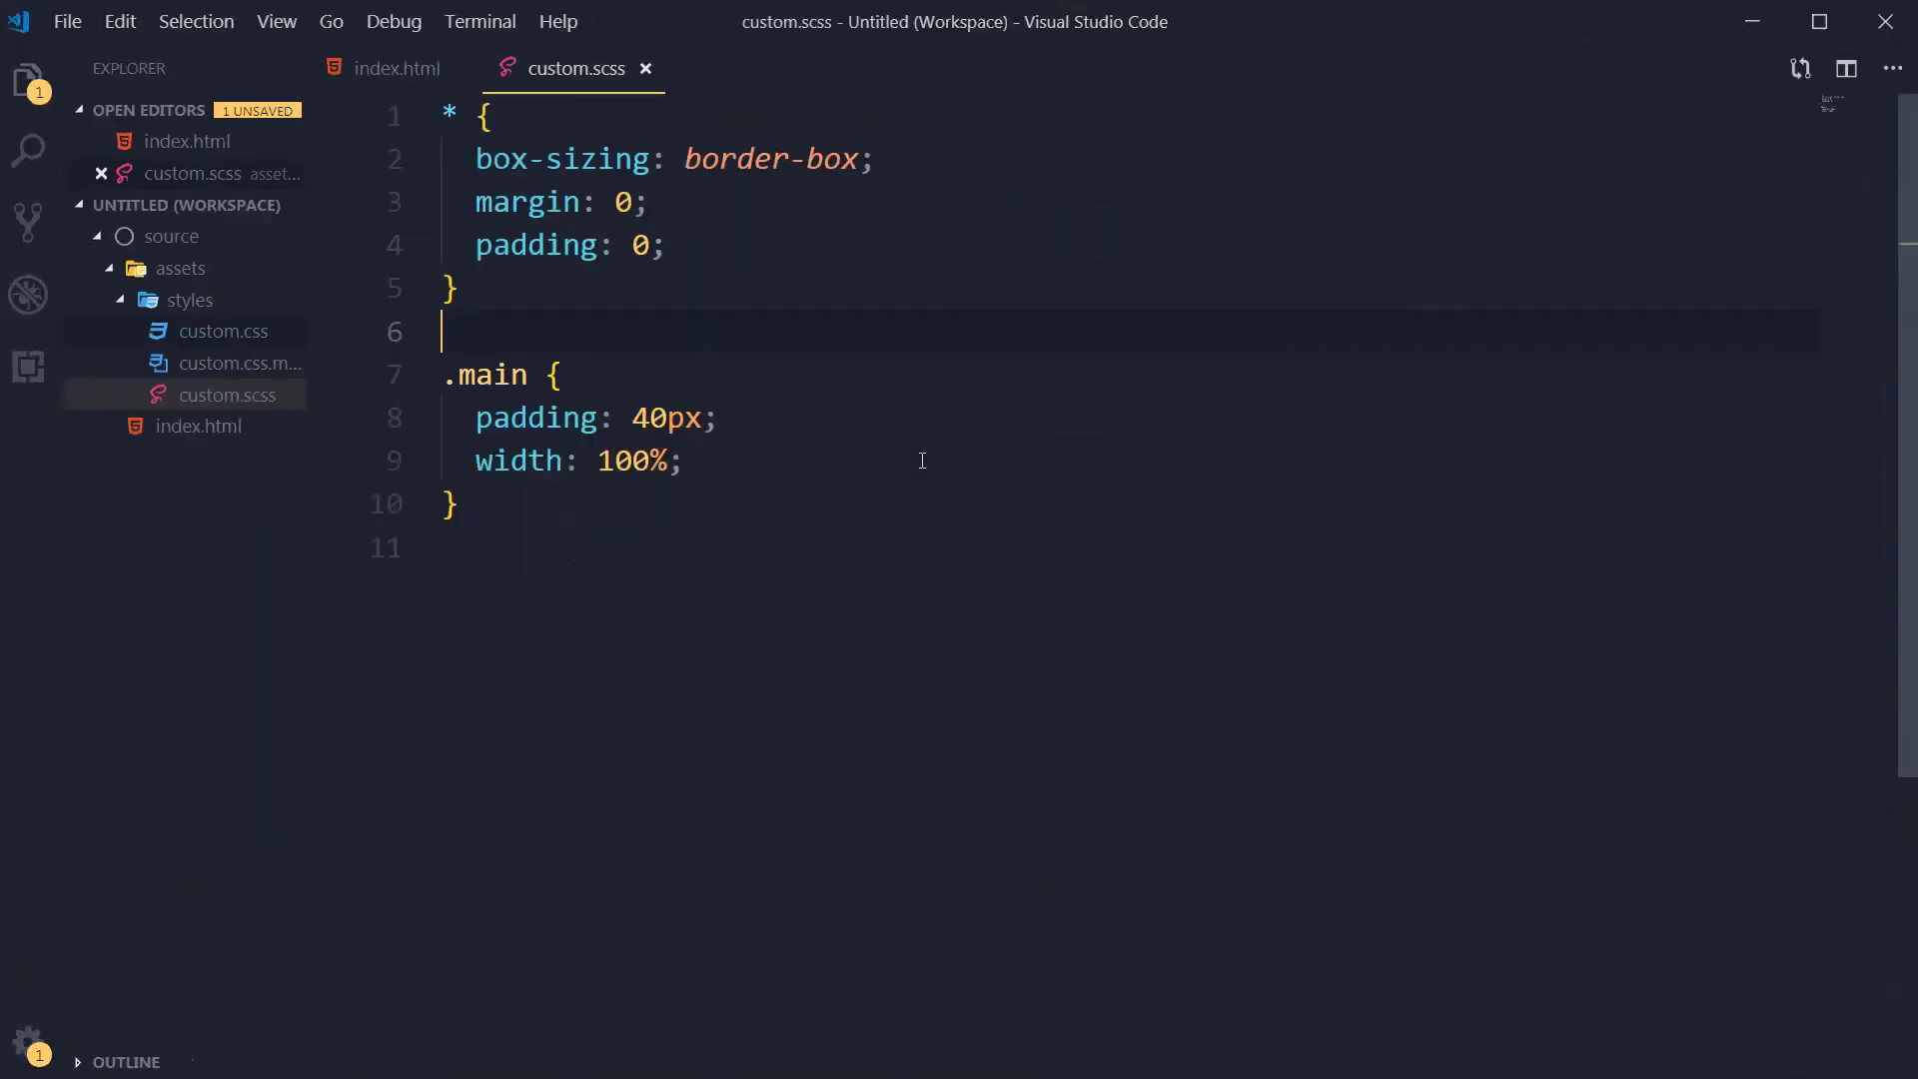
left_click(221, 332)
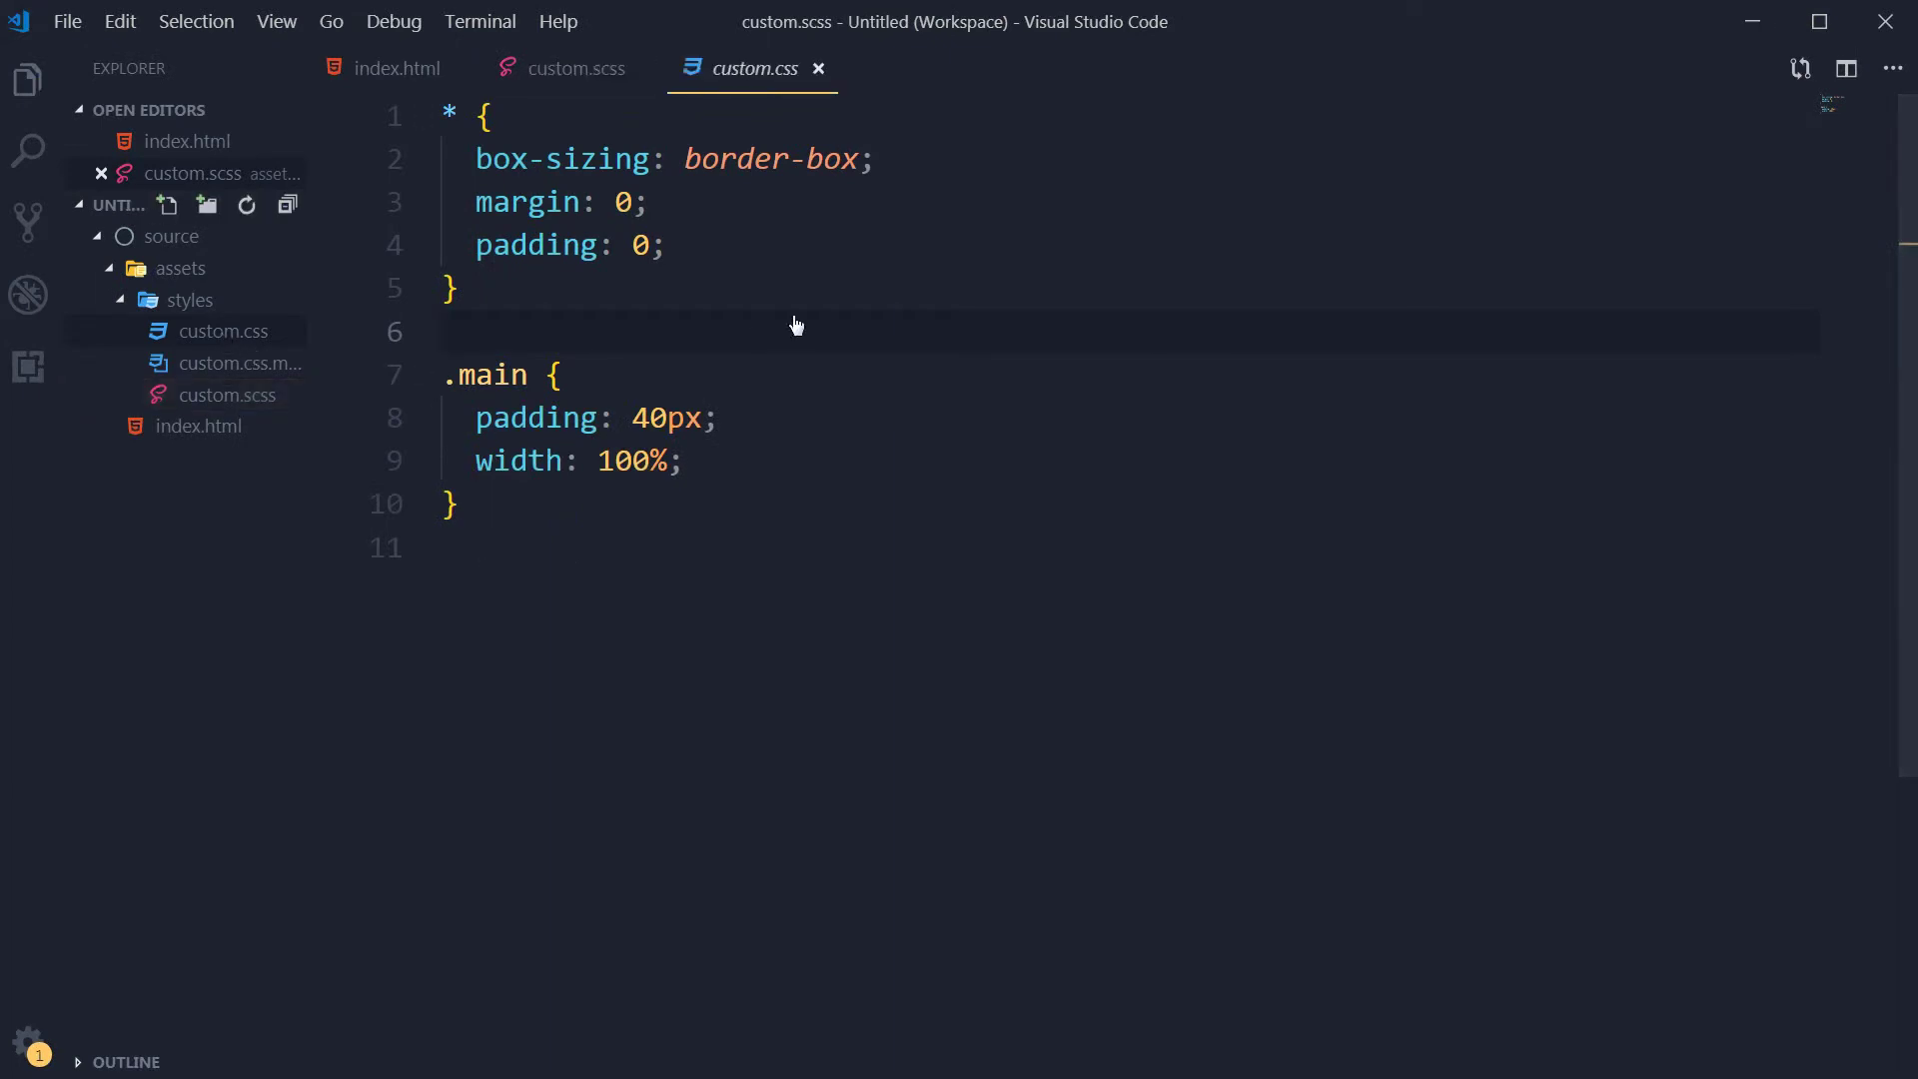
left_click(882, 319)
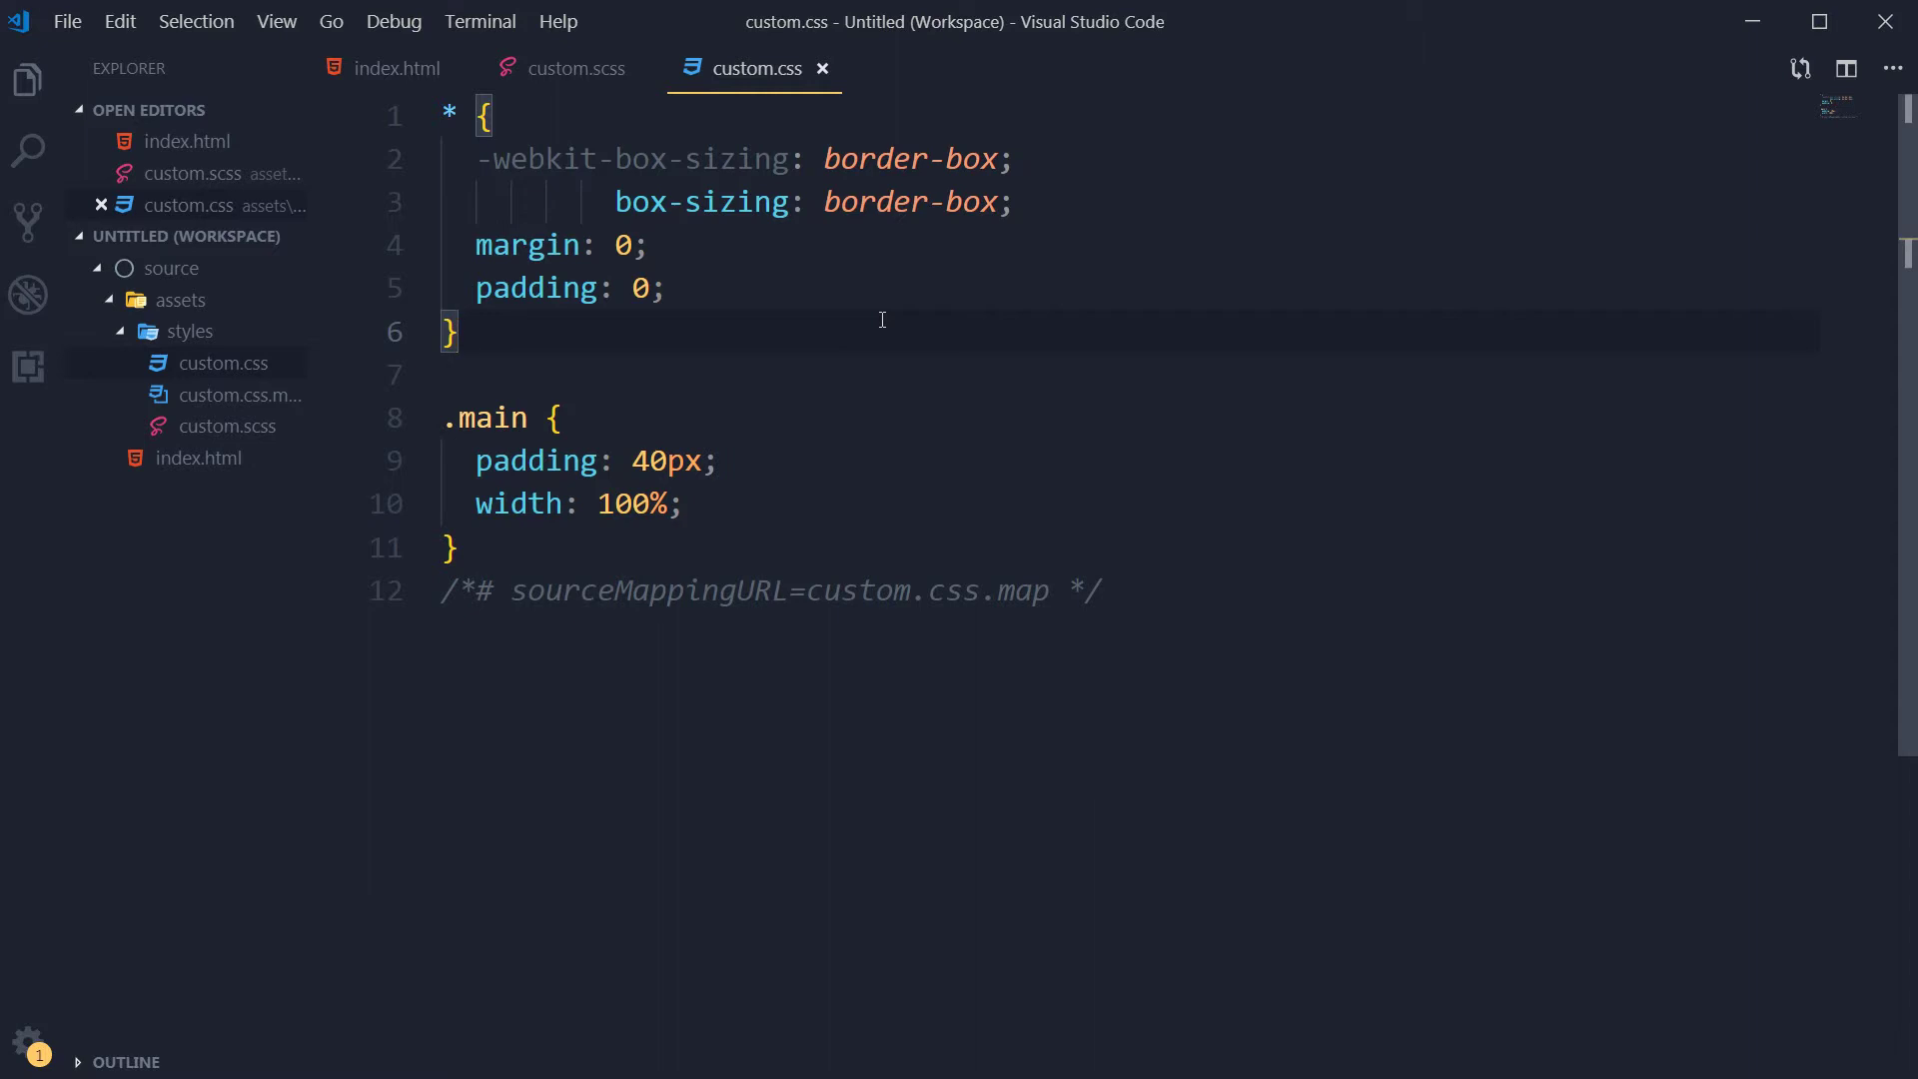
Inspect the -webkit-box-sizing and box-sizing declarations on lines 2–3 of custom.css
left_click(737, 203)
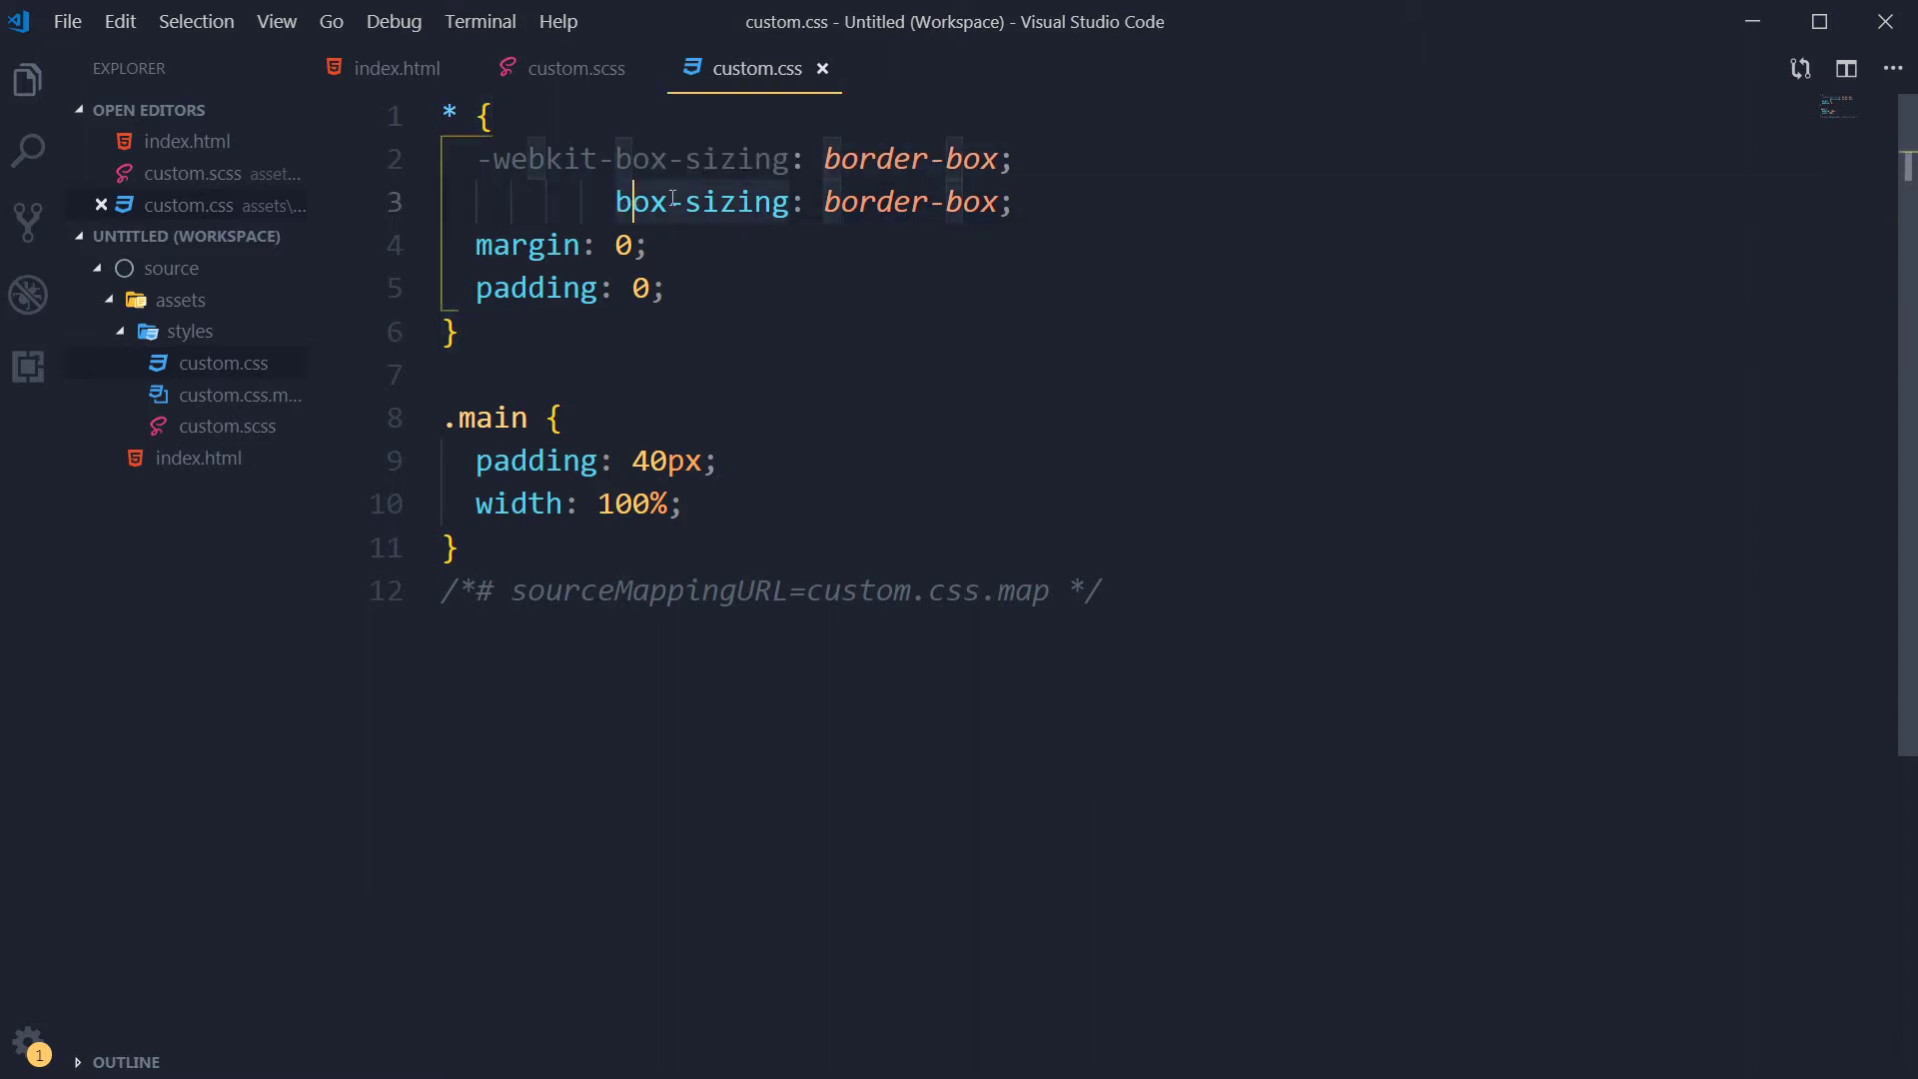
left_click_drag(738, 202, 1035, 203)
left_click(1049, 203)
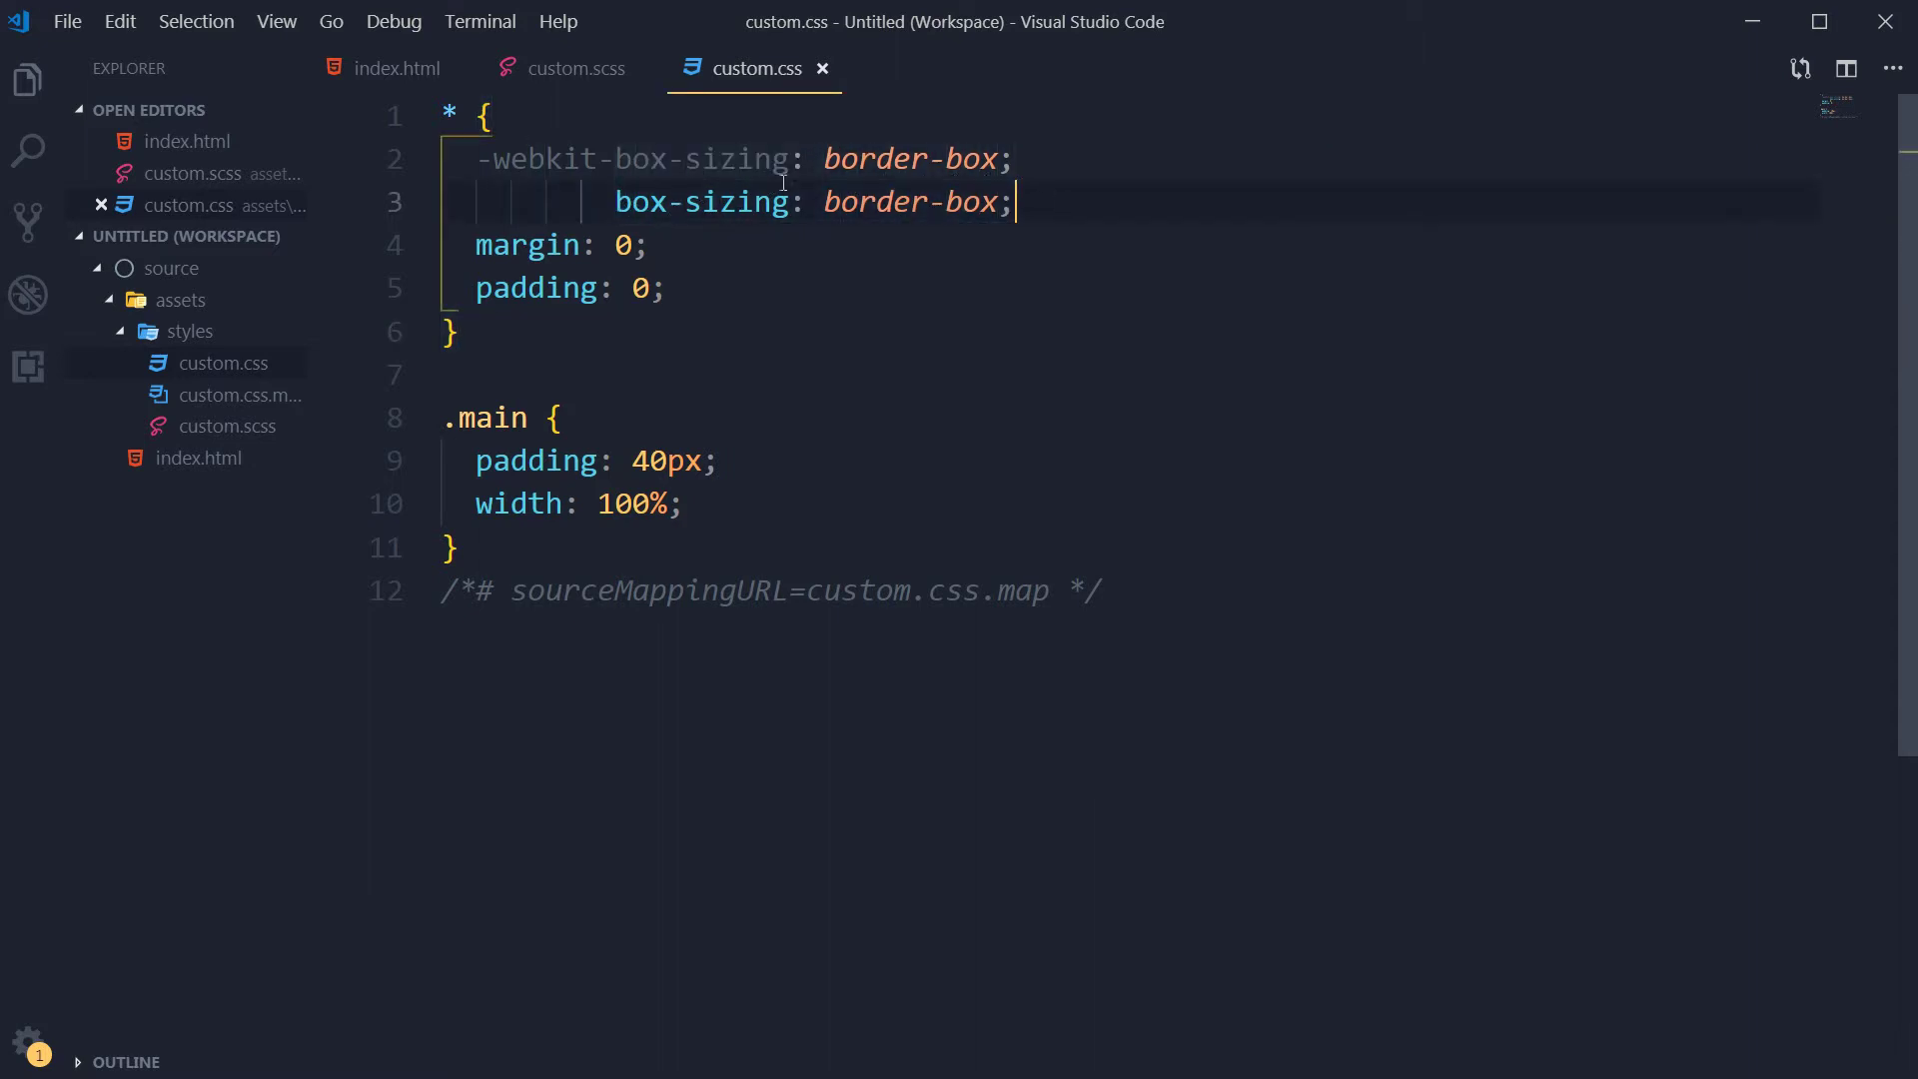
left_click_drag(477, 159, 1020, 159)
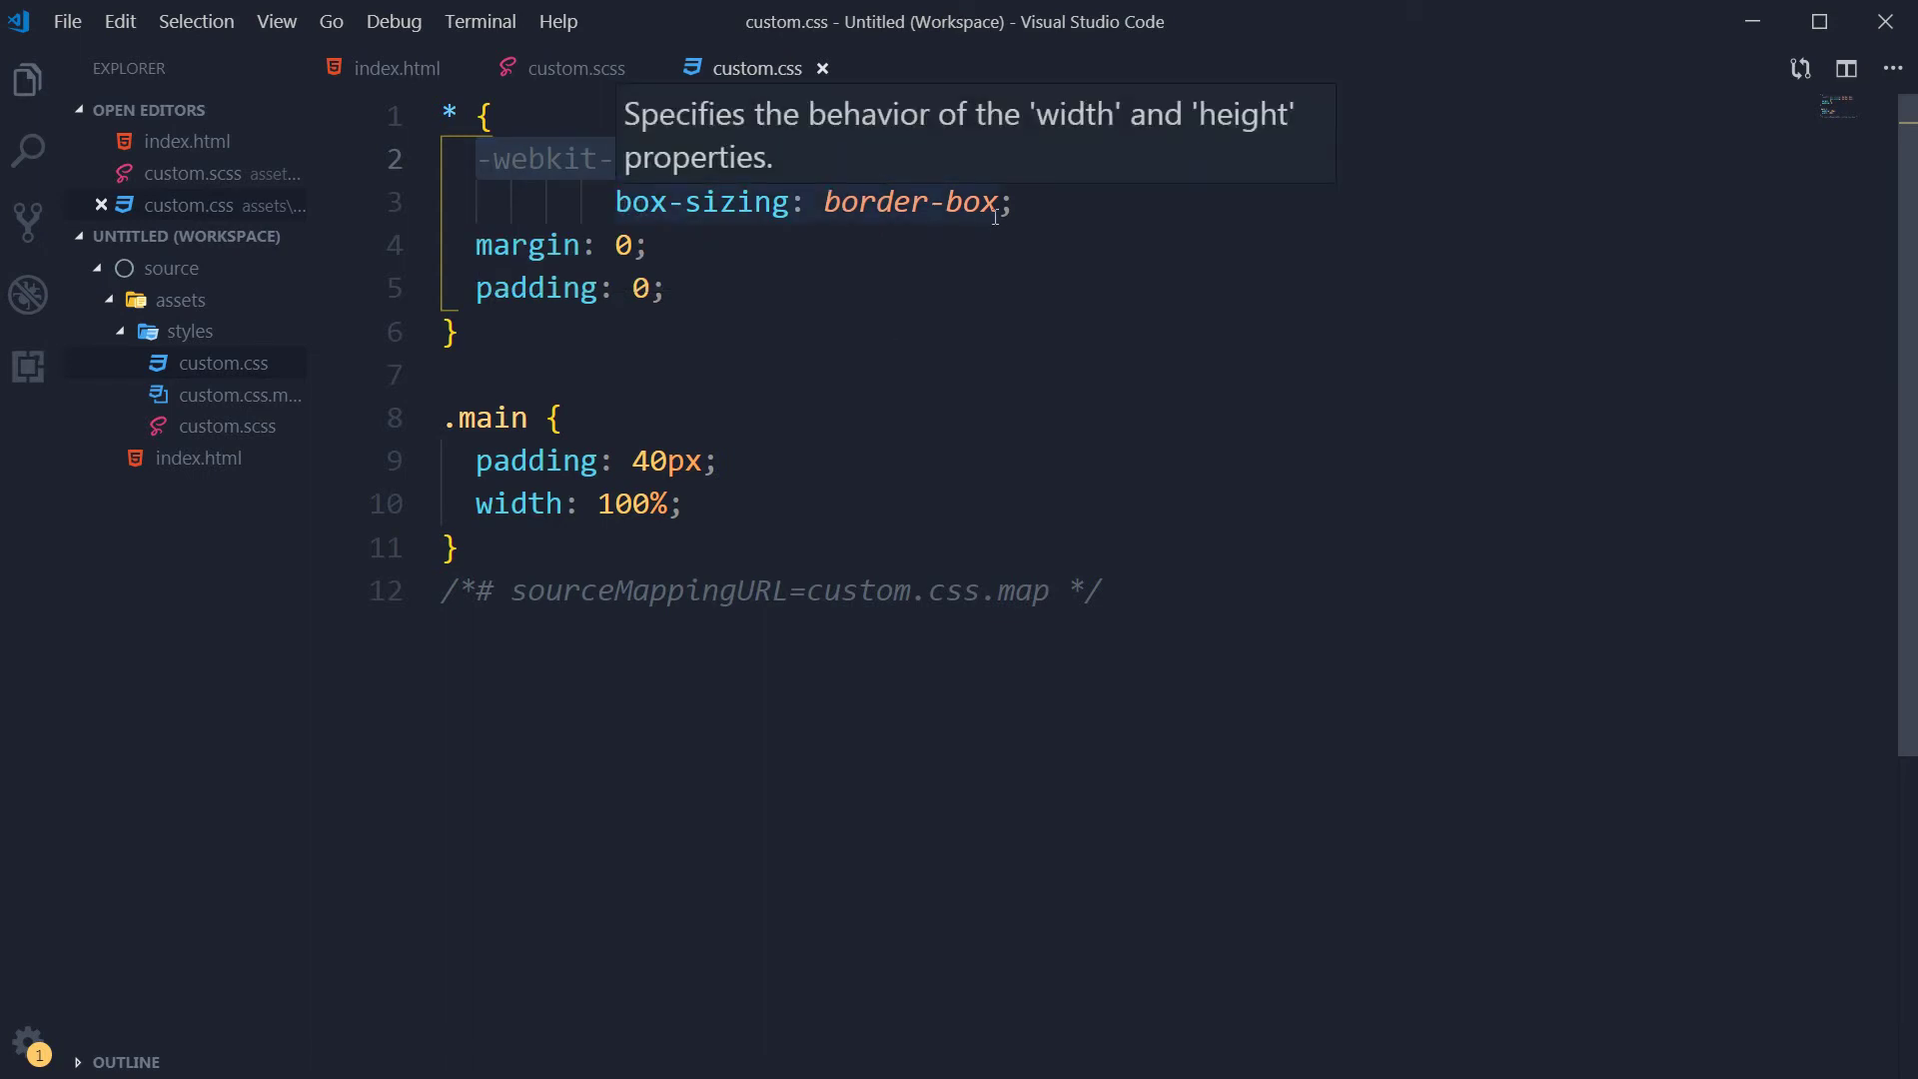
left_click_drag(1025, 206, 478, 159)
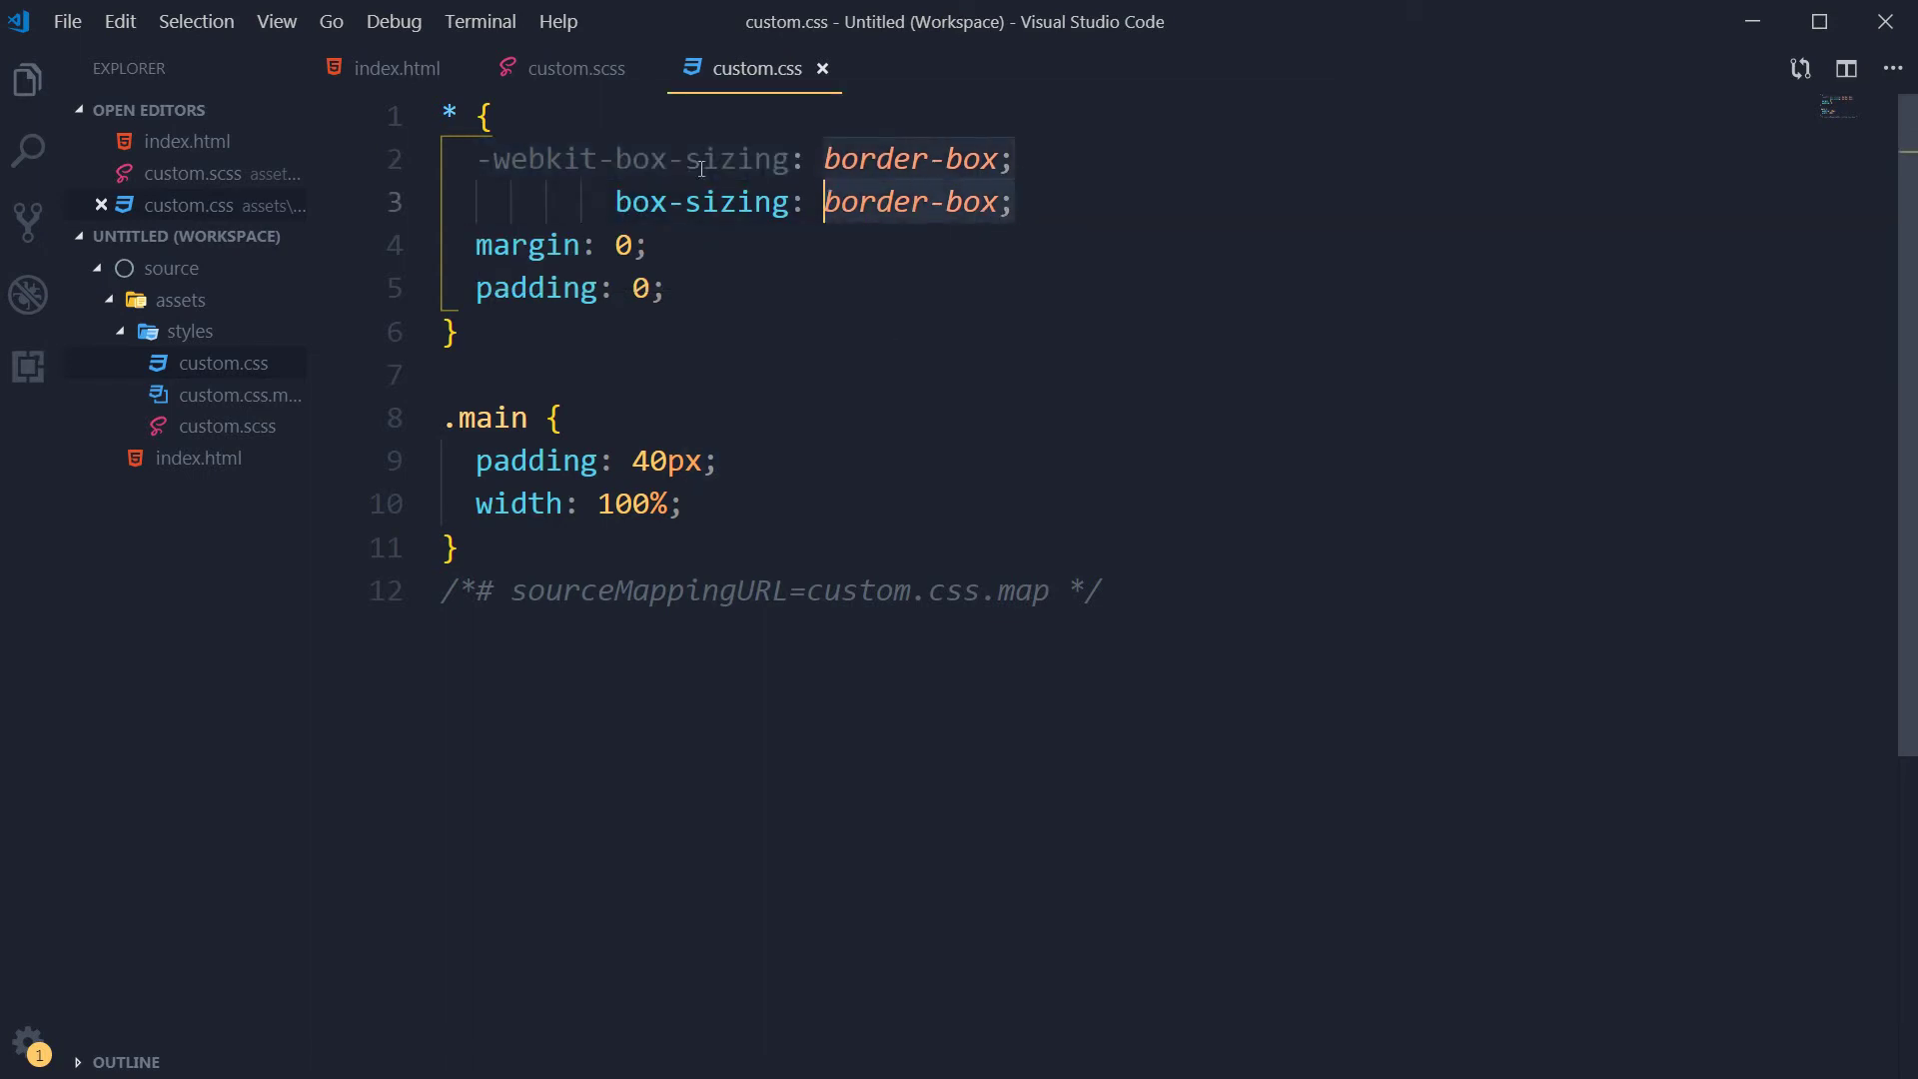
left_click(477, 159)
key("ctrl+Right")
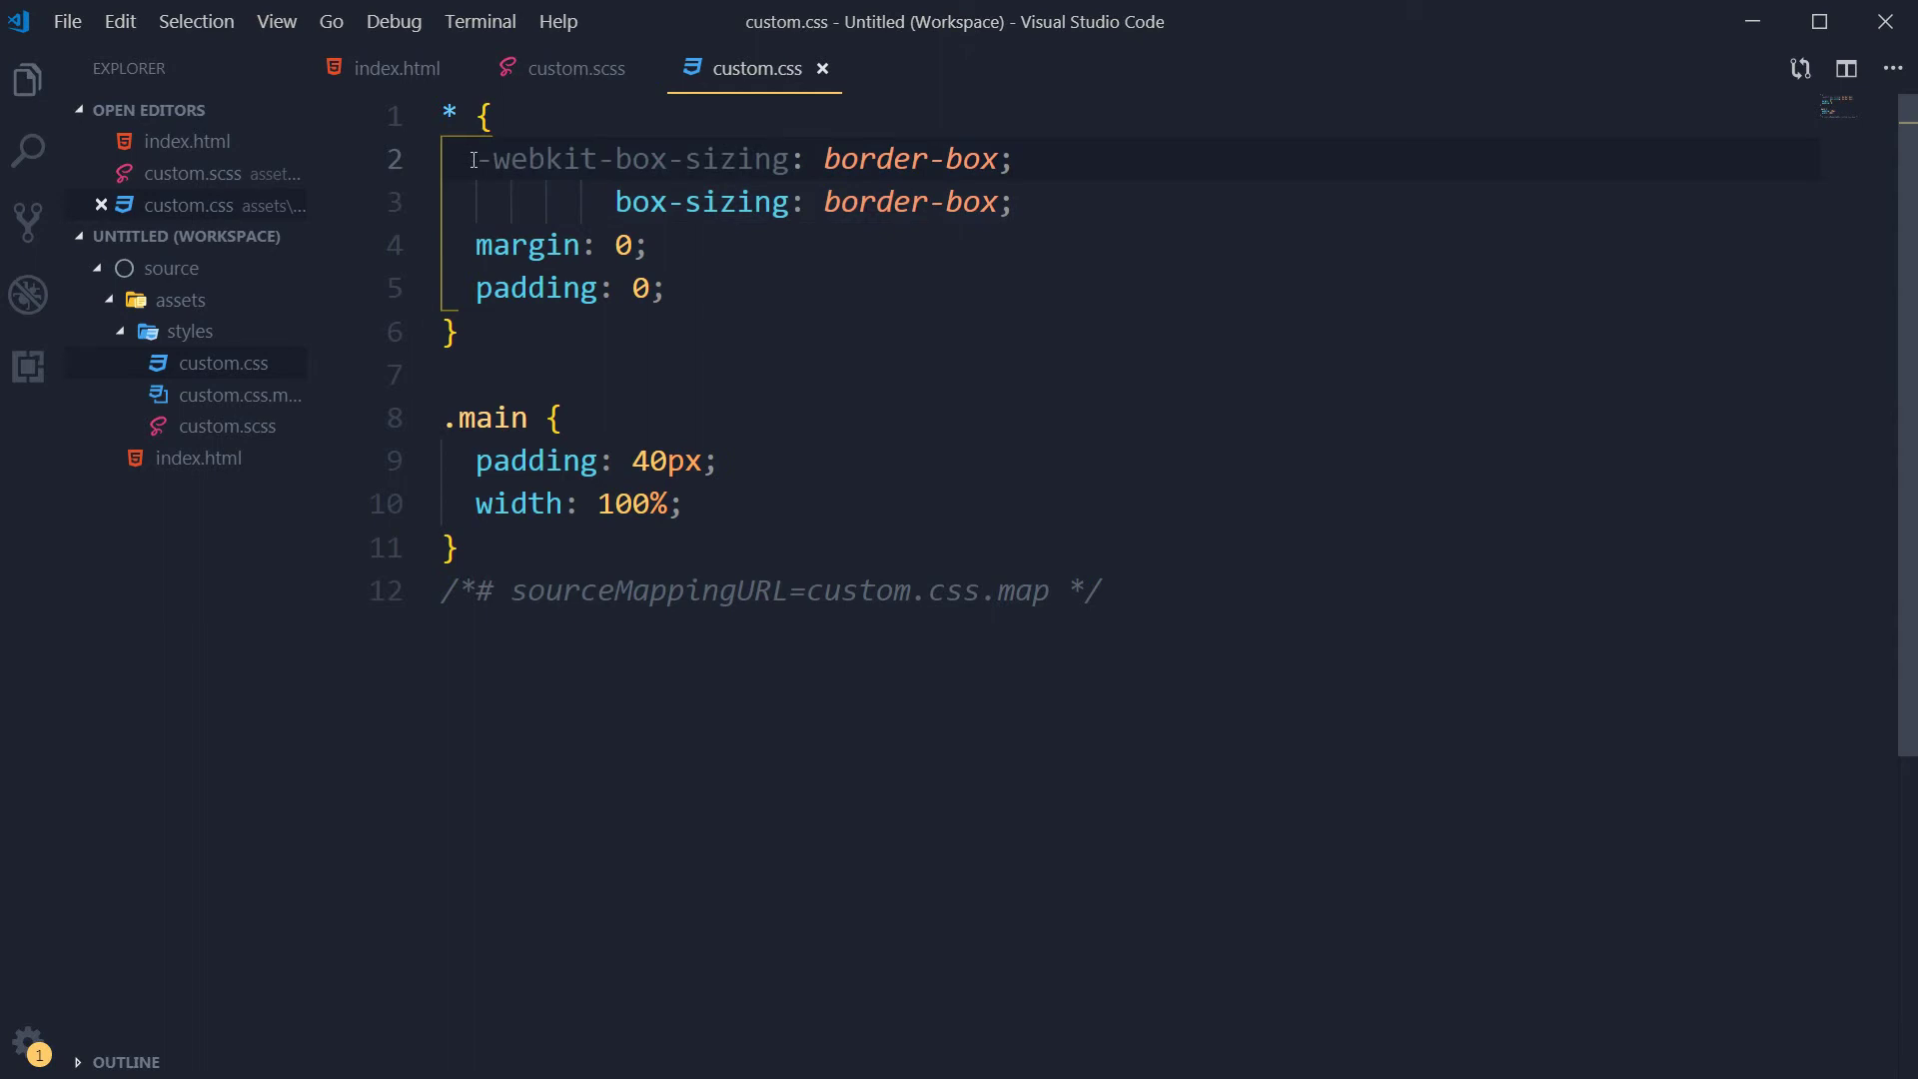
left_click_drag(478, 159, 1018, 165)
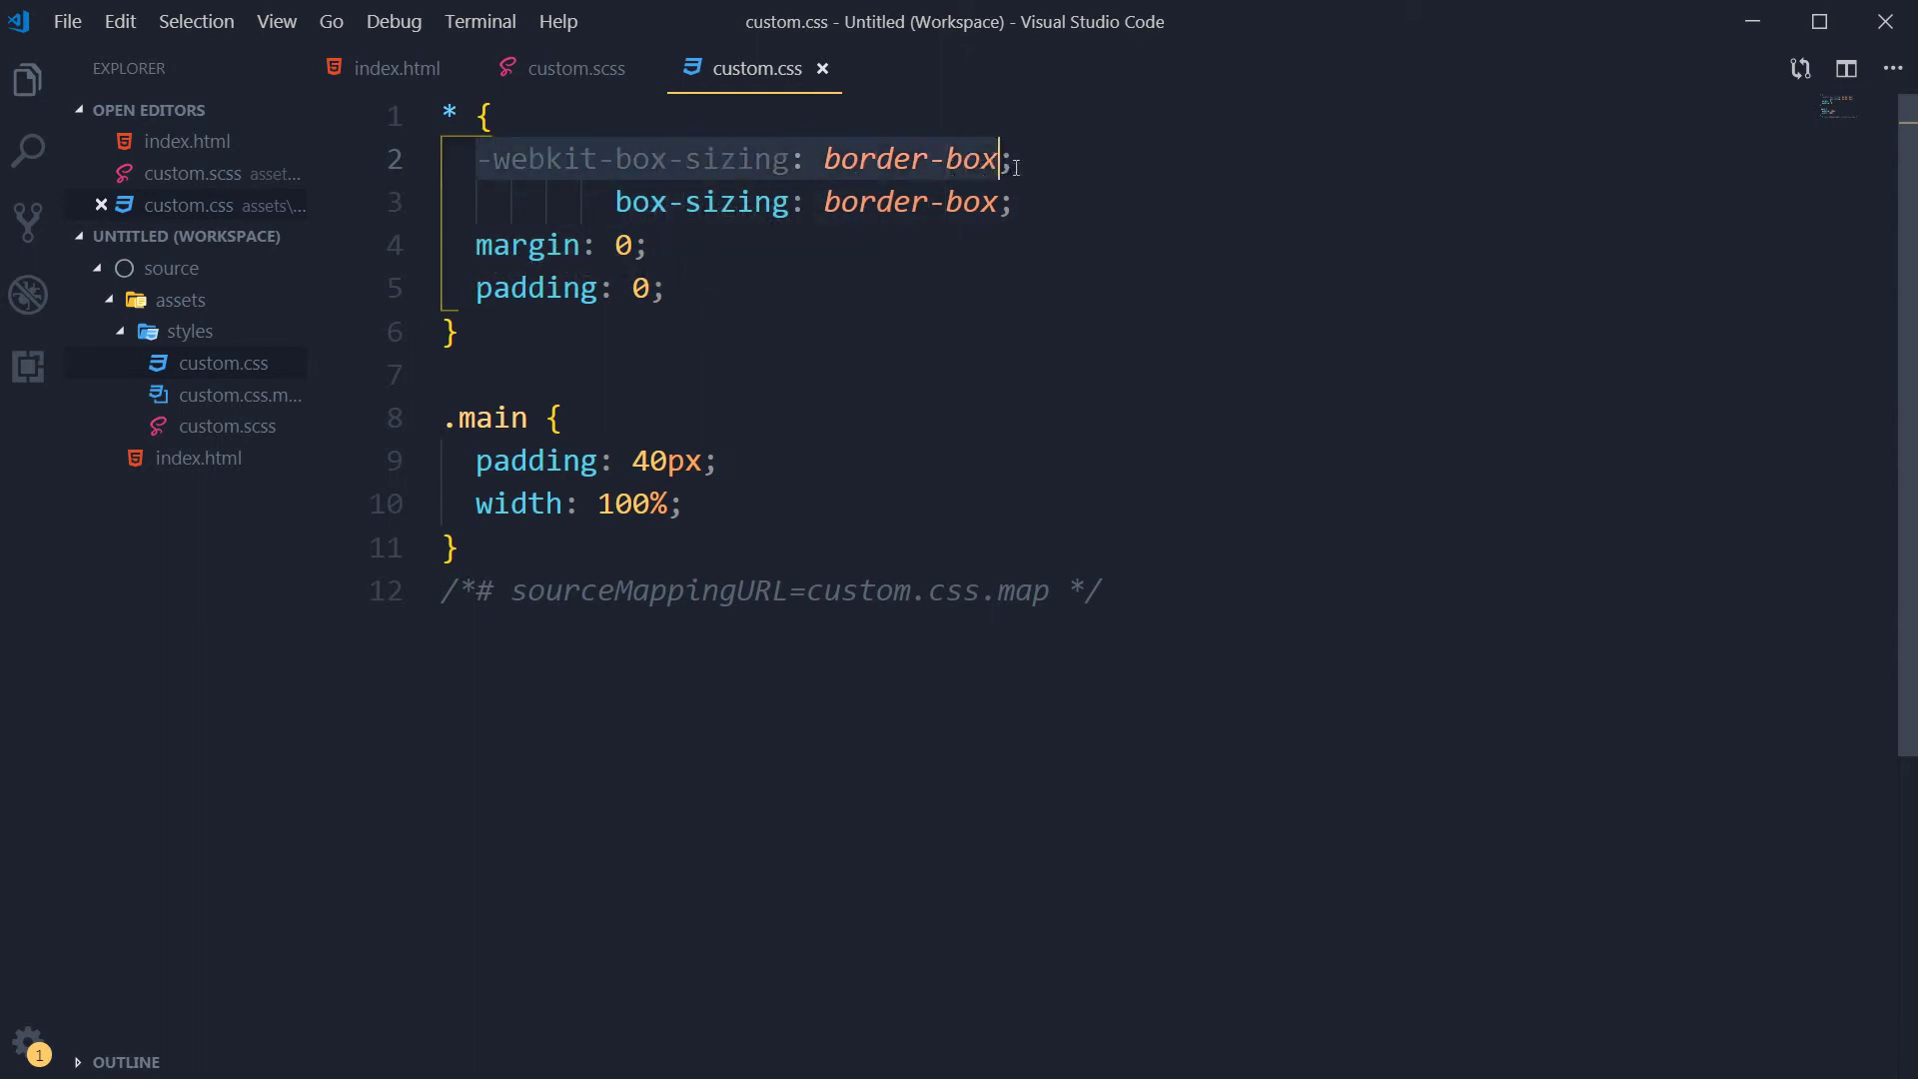
Close custom.css, highlight the * reset rule in custom.scss, and return to Chrome
left_click(1071, 291)
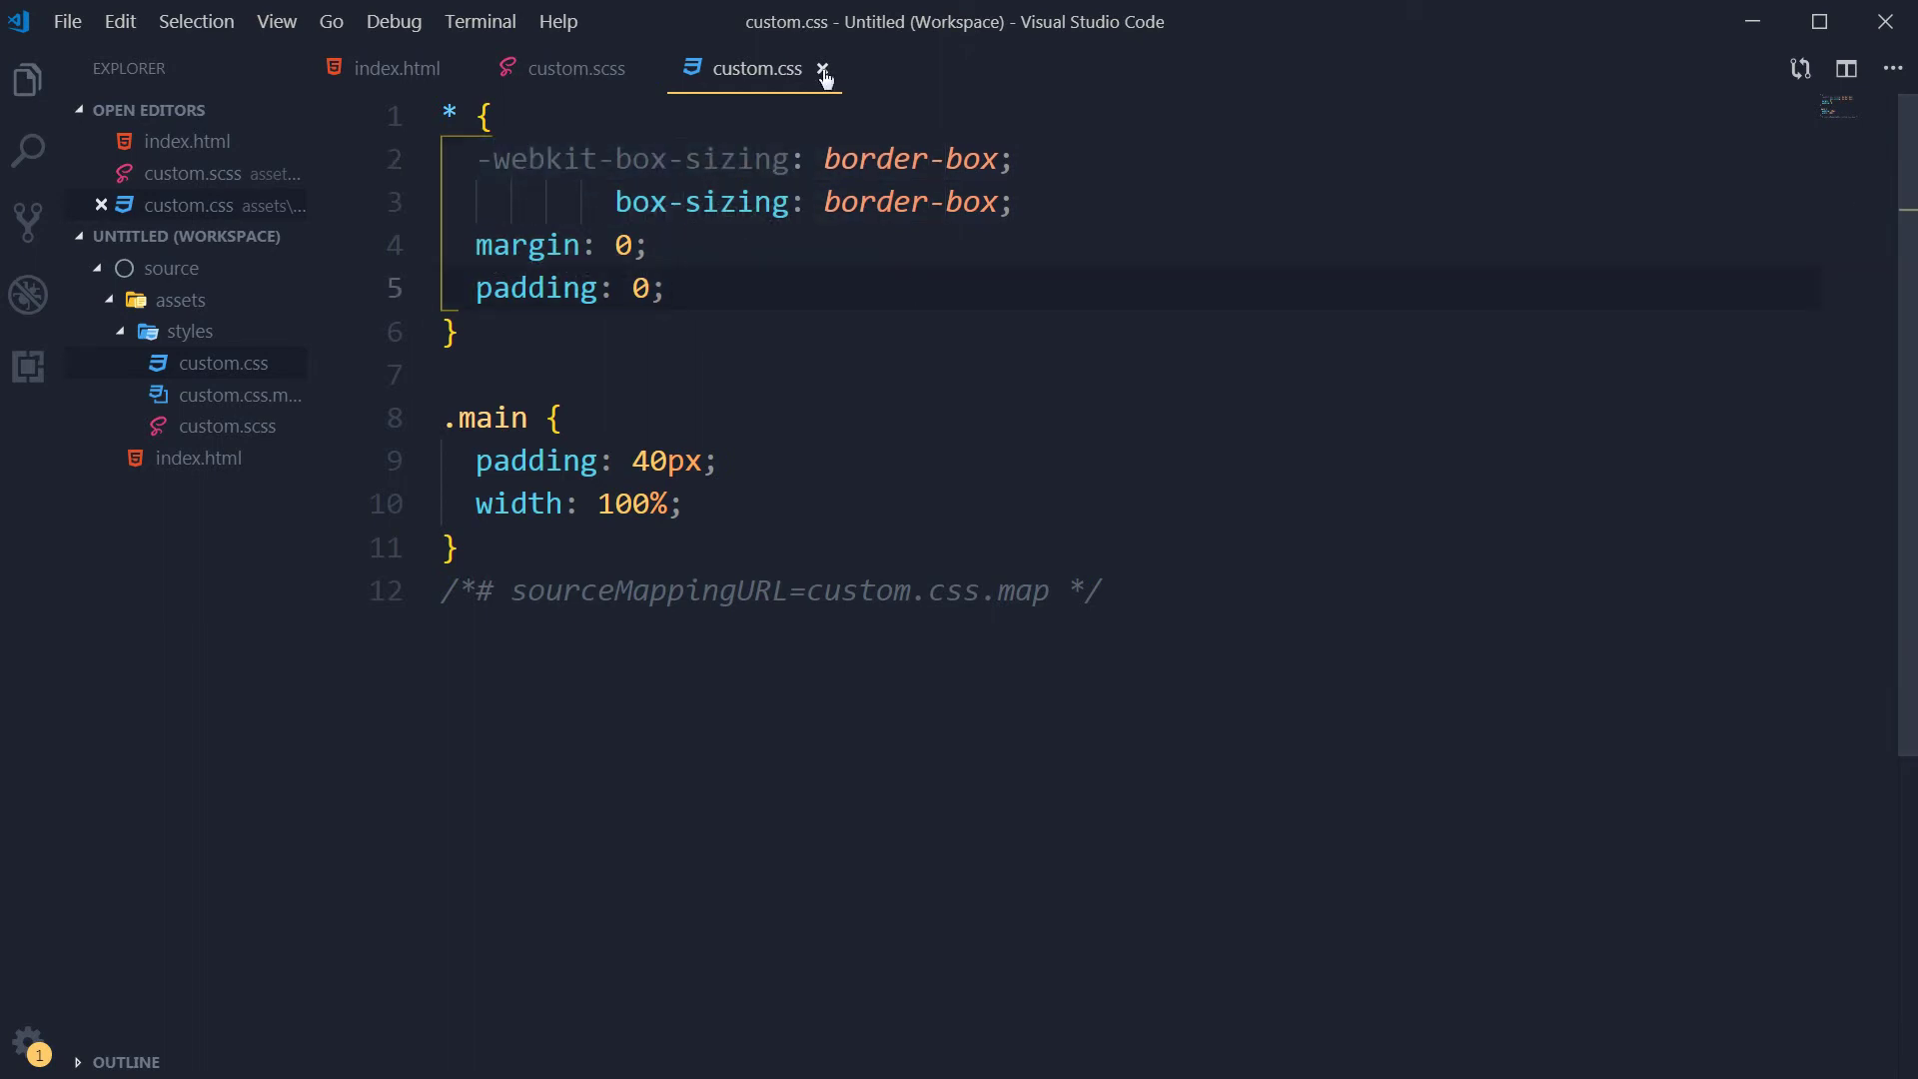
left_click(821, 68)
left_click(728, 326)
left_click_drag(466, 288, 444, 113)
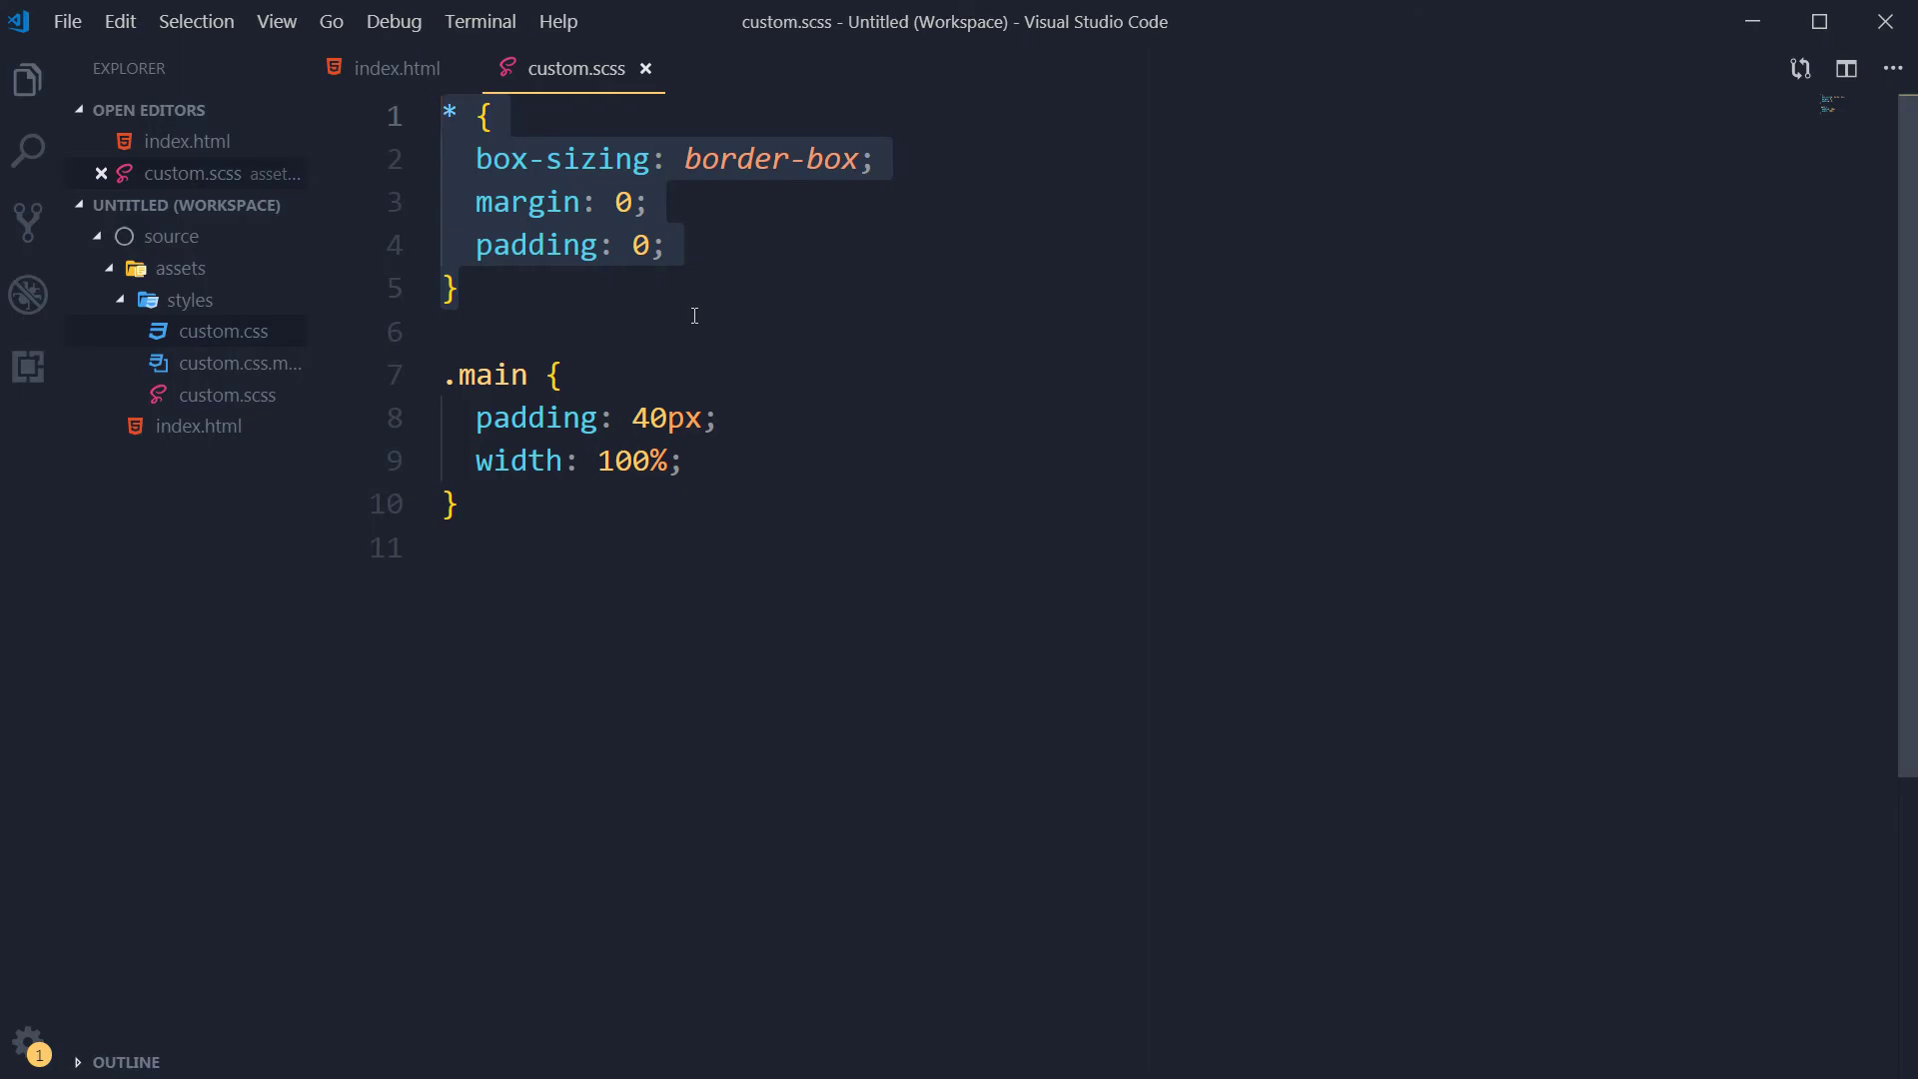
key("ctrl+Page_Up")
scroll(879, 728, "down", 3)
key("alt+Tab")
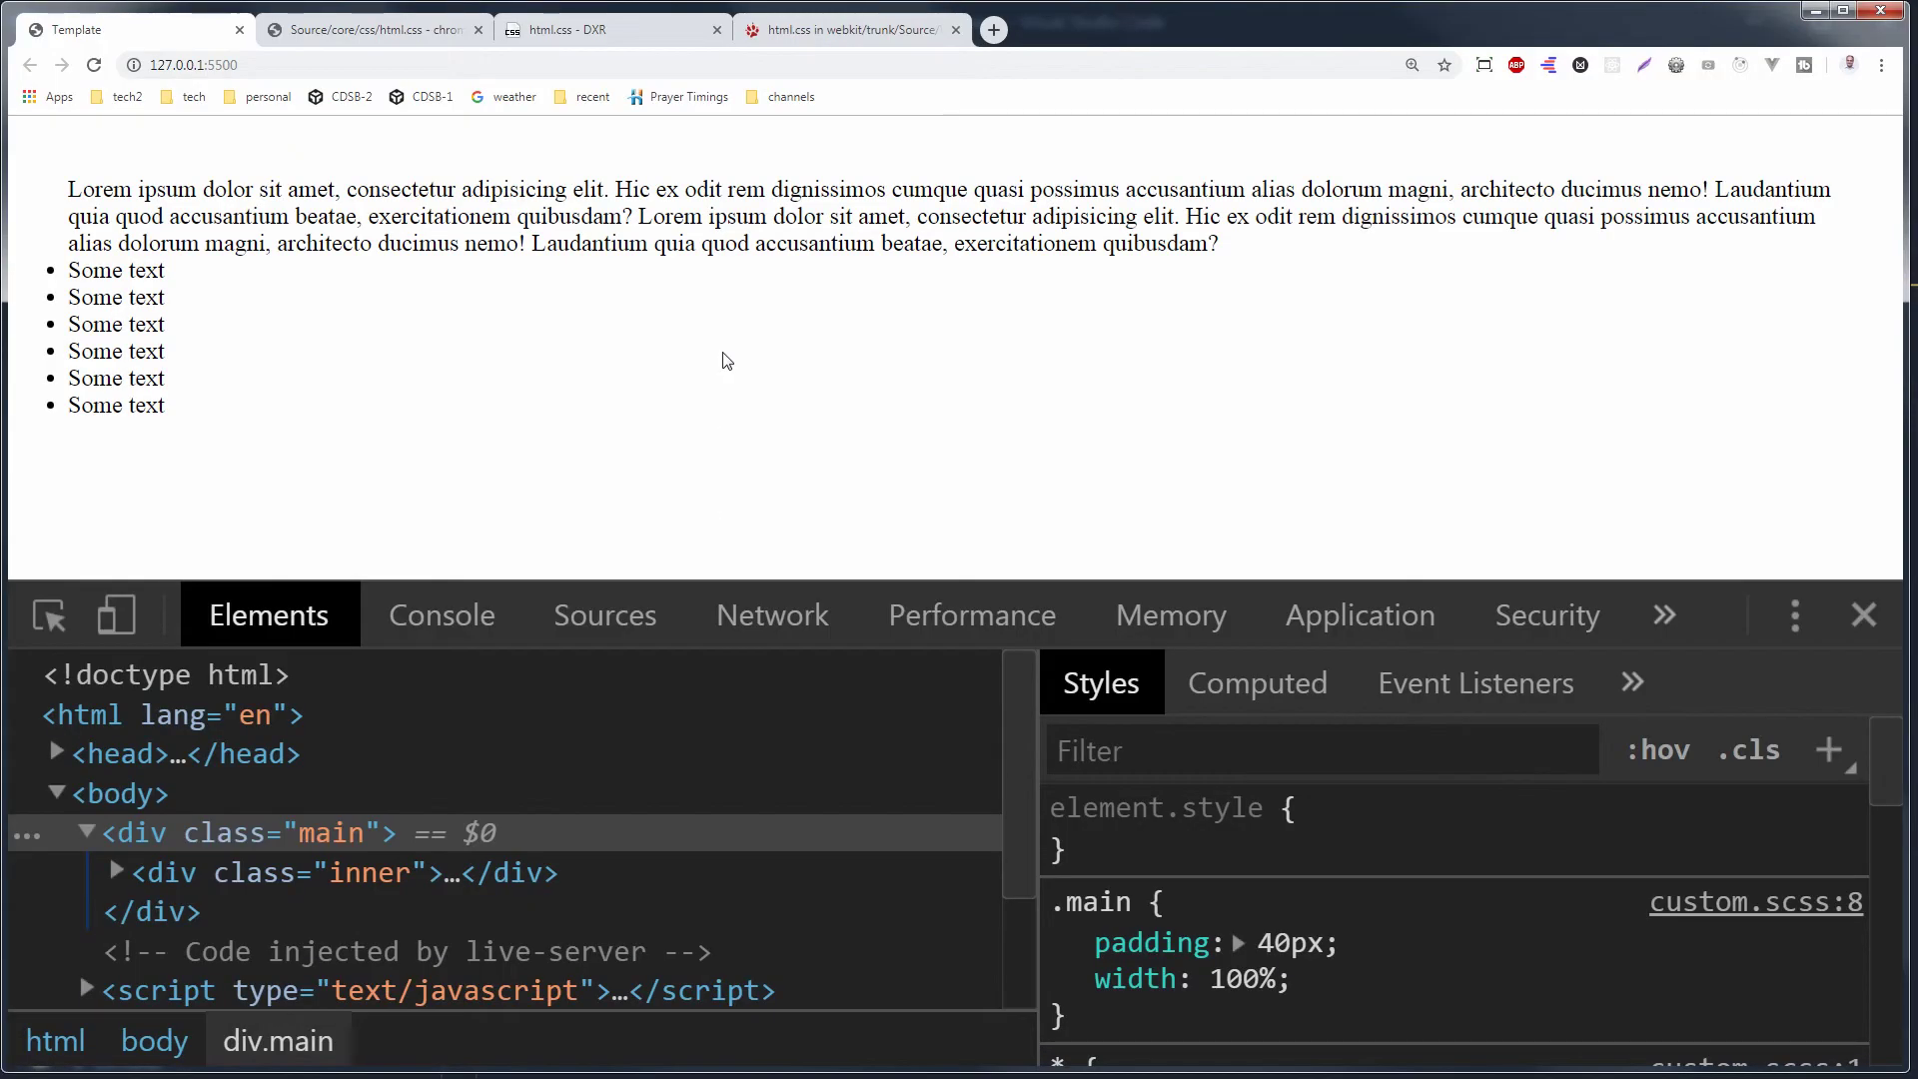